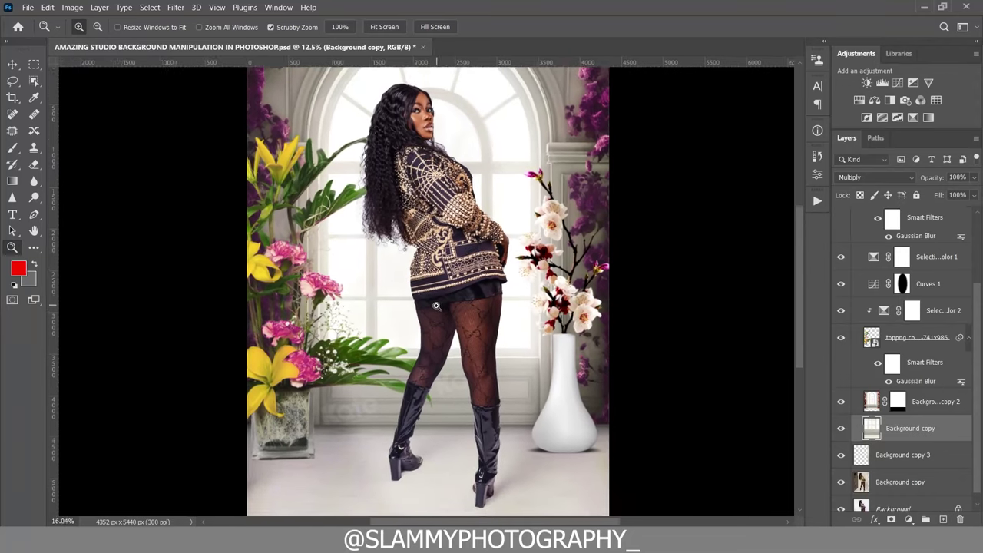
Step: Group the composite layers above Background copy 3 into Group 1 and toggle its visibility
scroll(872, 384, up, 5)
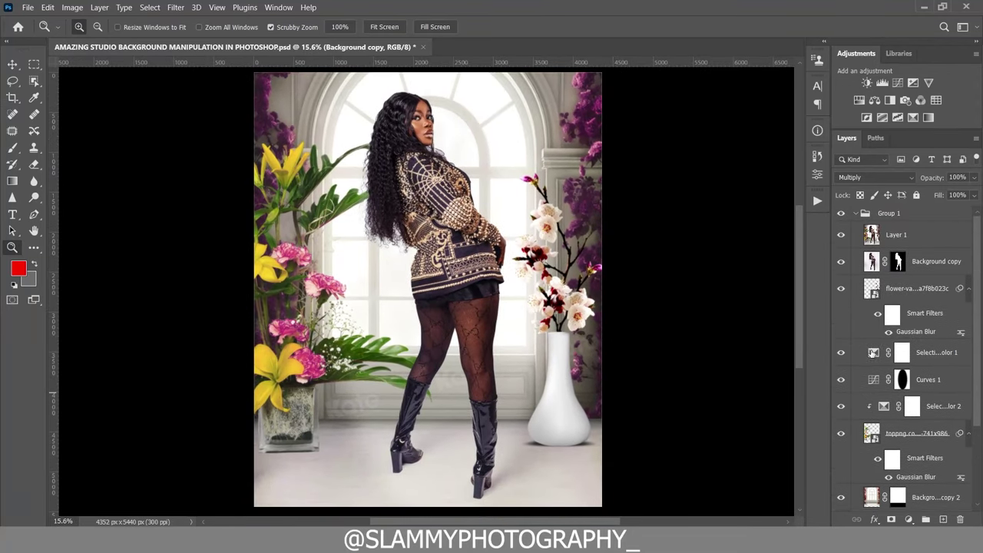
shift+click(853, 217)
key(ctrl+g)
click(840, 215)
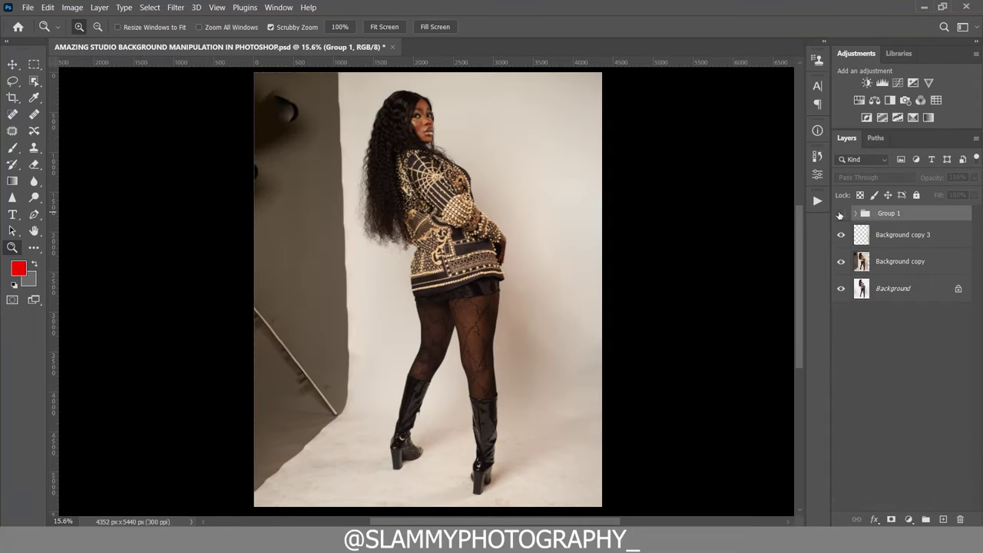
click(841, 215)
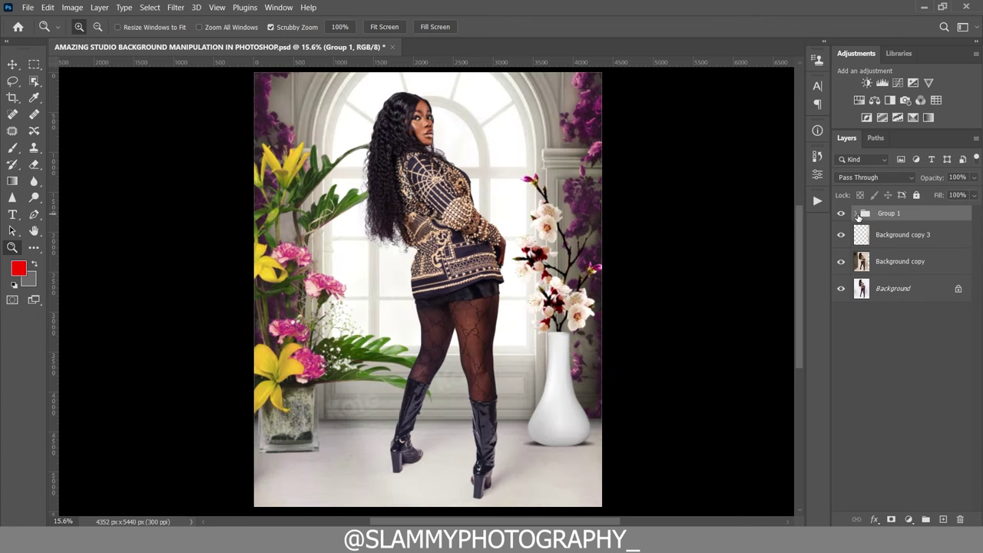
Step: Expand Group 1 and hide Layer 1 and the left-lilies topping layer to inspect them
click(856, 214)
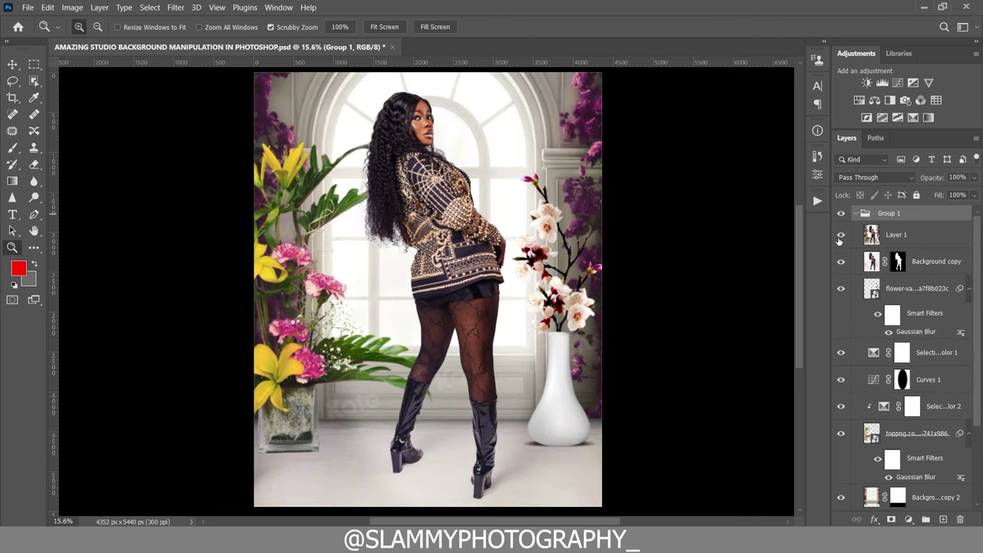
click(841, 236)
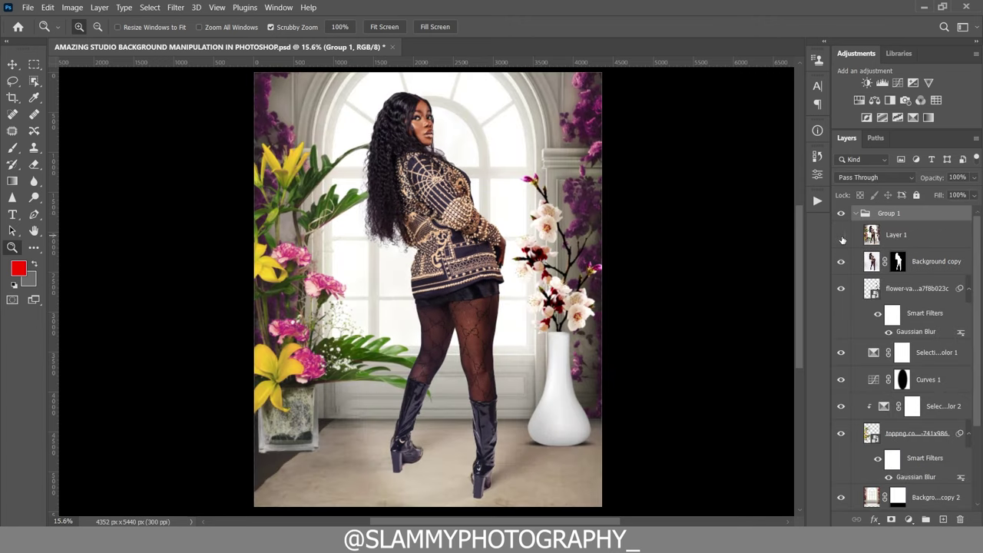
scroll(848, 370, down, 1)
click(841, 404)
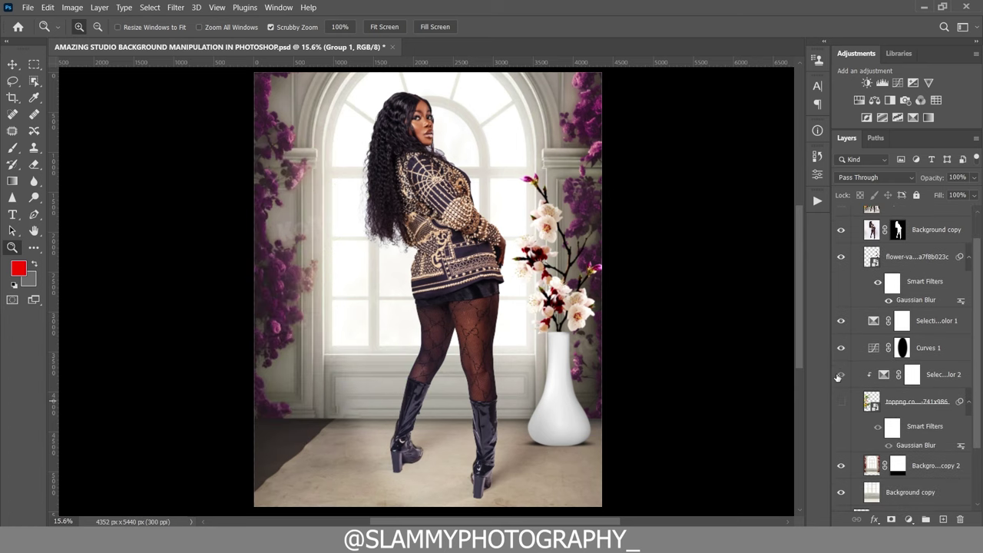
scroll(842, 370, up, 1)
Step: Collapse Group 1 and compare the composite against the original photo once more
click(856, 214)
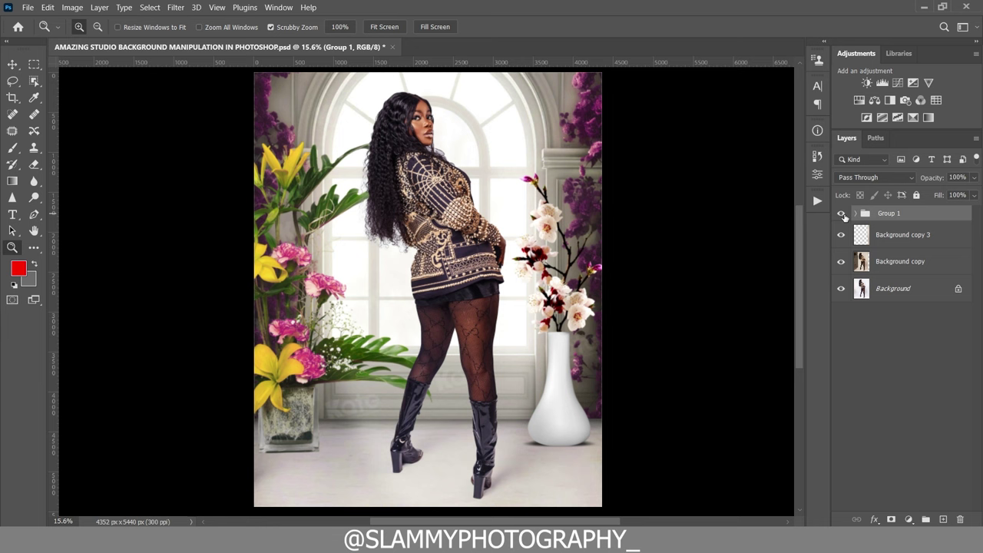
click(841, 214)
click(841, 216)
click(26, 8)
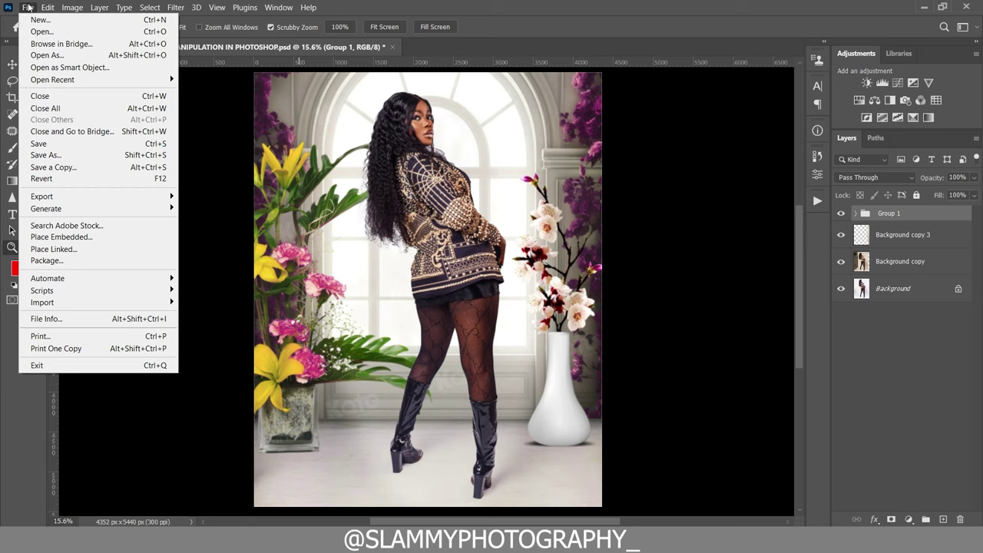
Step: Use File > Open to load IMG_0729 from the queen folder into Camera Raw
click(28, 8)
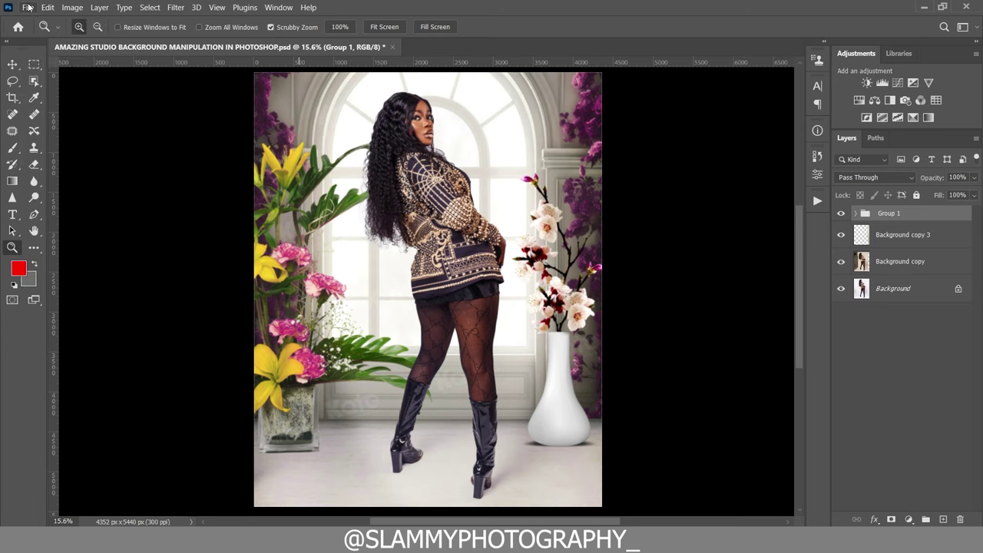
click(28, 8)
click(43, 32)
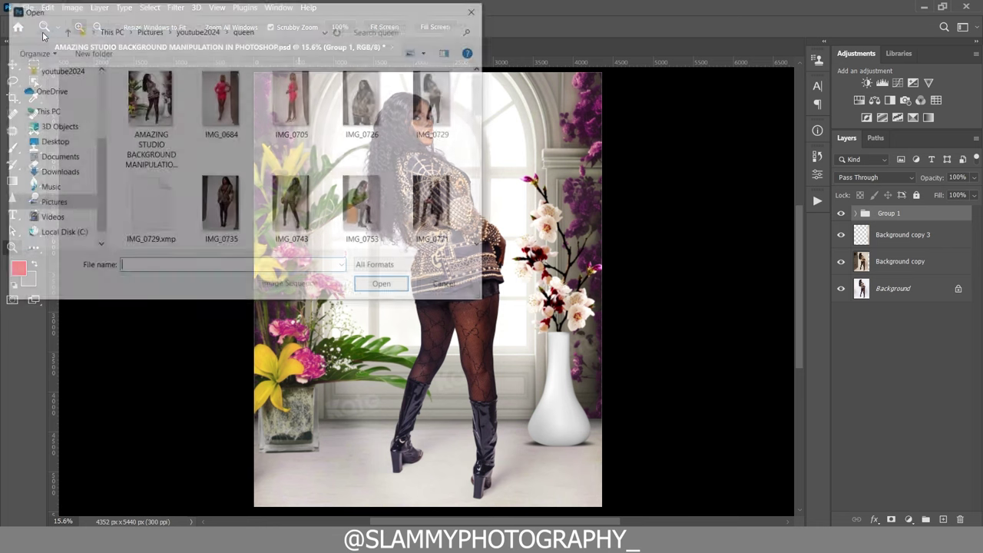
click(436, 100)
click(397, 285)
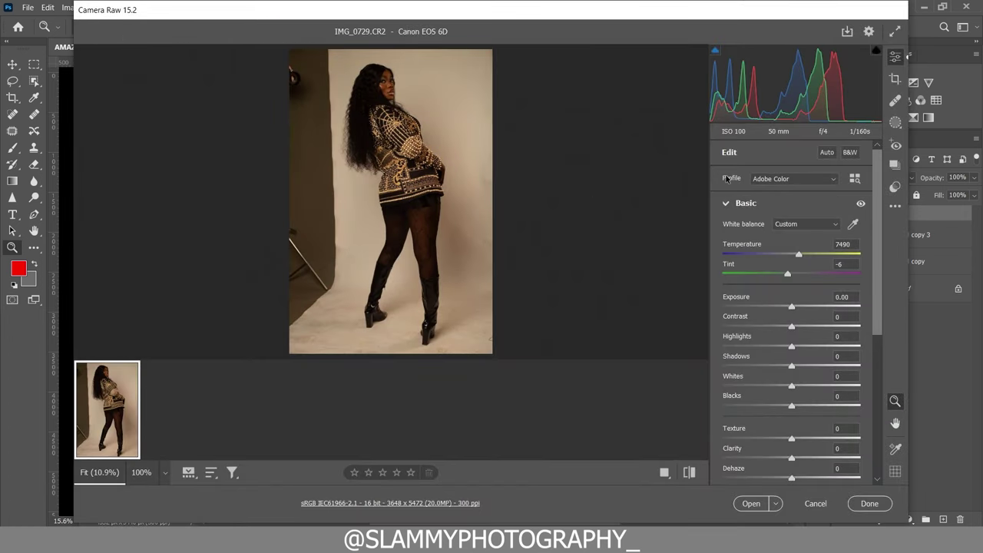
Step: Apply the Camera Matching Neutral profile from the profile browser, then return to the basic settings
click(855, 178)
click(719, 229)
click(719, 240)
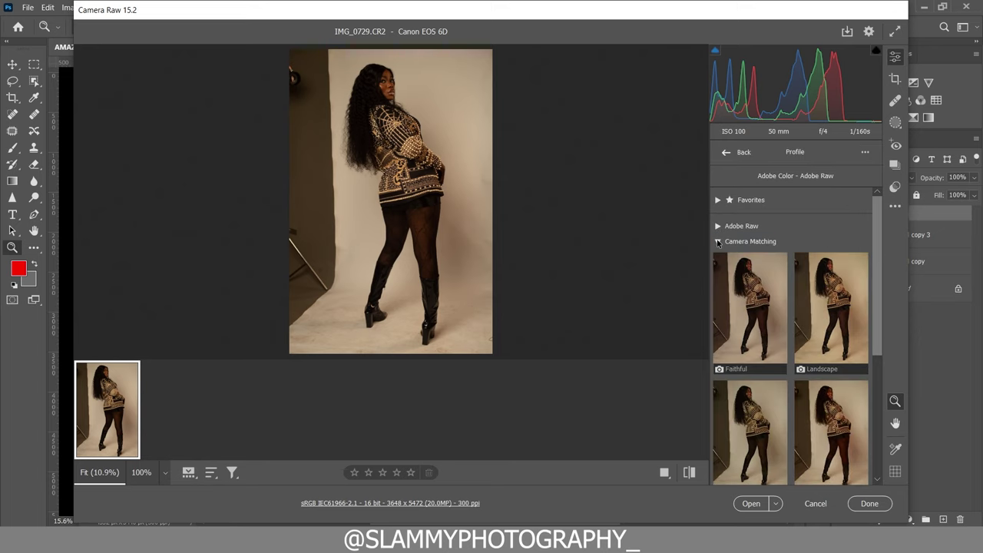
scroll(715, 275, down, 3)
click(754, 291)
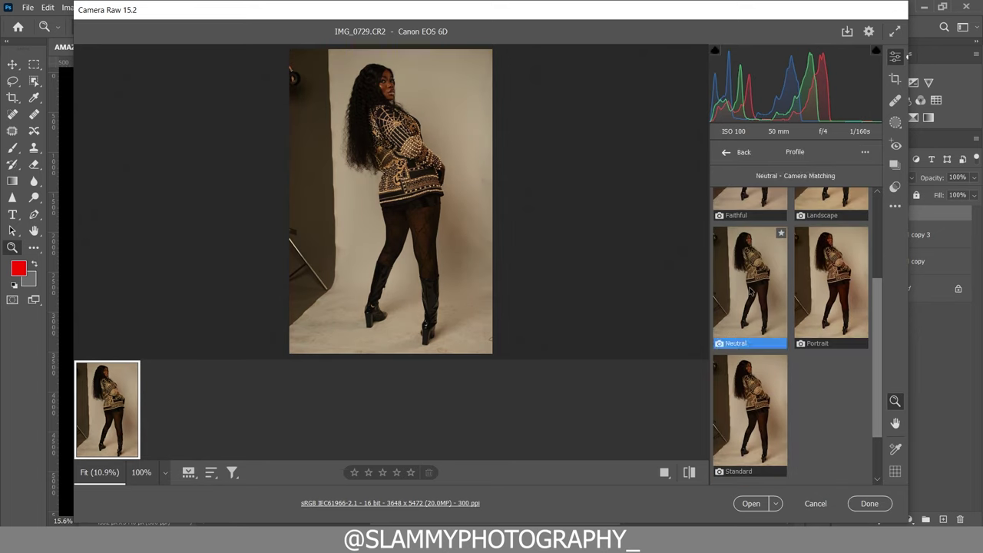
click(729, 156)
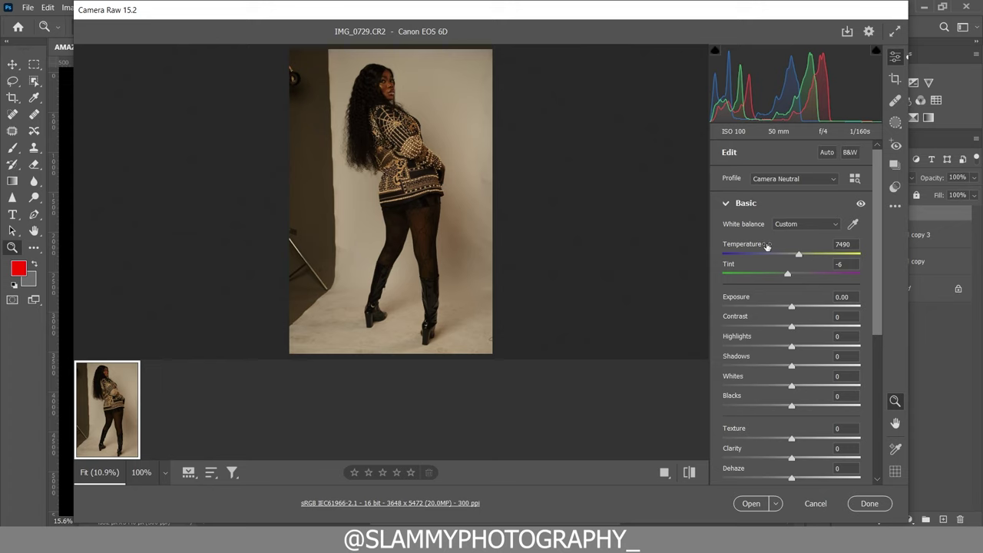
Step: Set Temperature to 5000, Tint to 0 and Exposure to +0.72, then show Before/After
drag(767, 246, 798, 256)
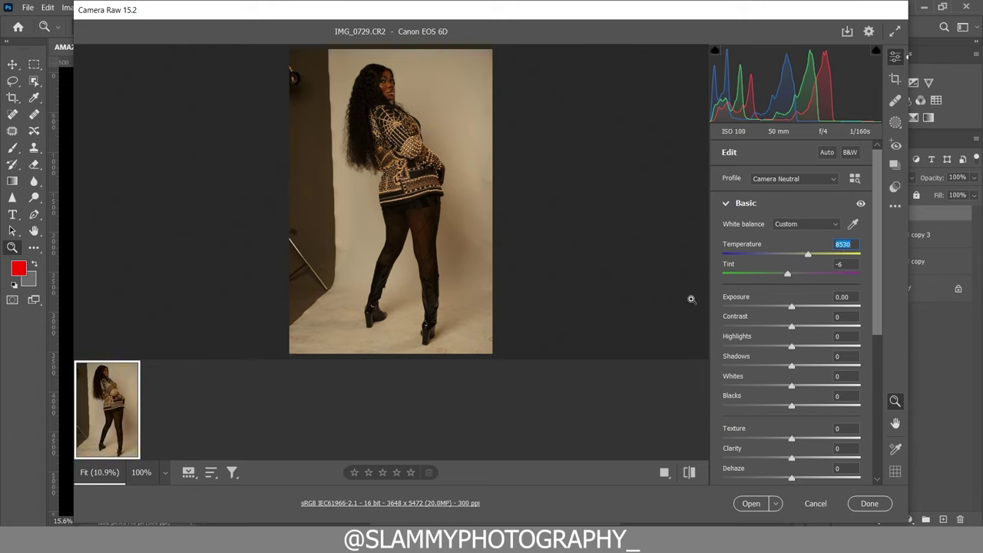
mouse_move(765, 247)
mouse_down()
mouse_move(736, 246)
mouse_move(757, 248)
mouse_up()
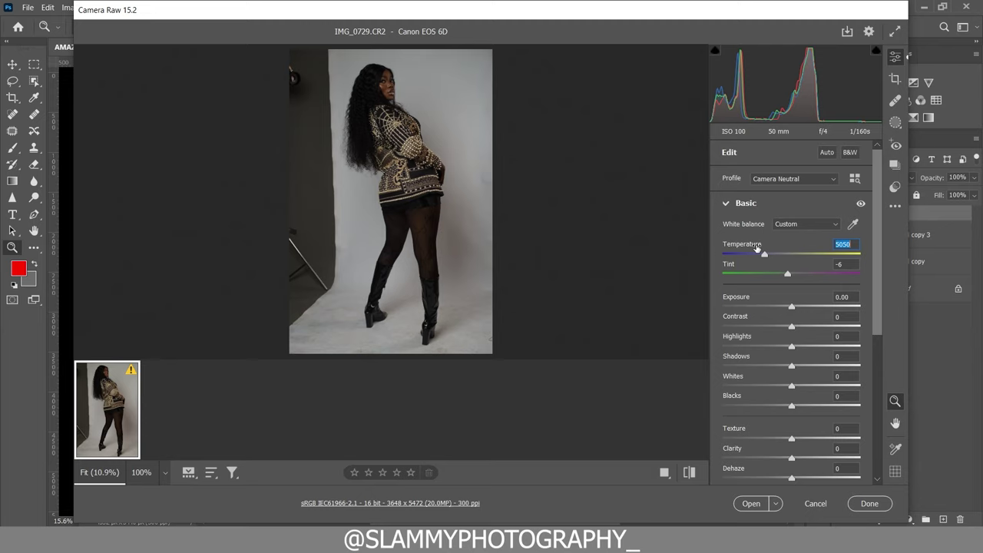
drag(756, 246, 734, 266)
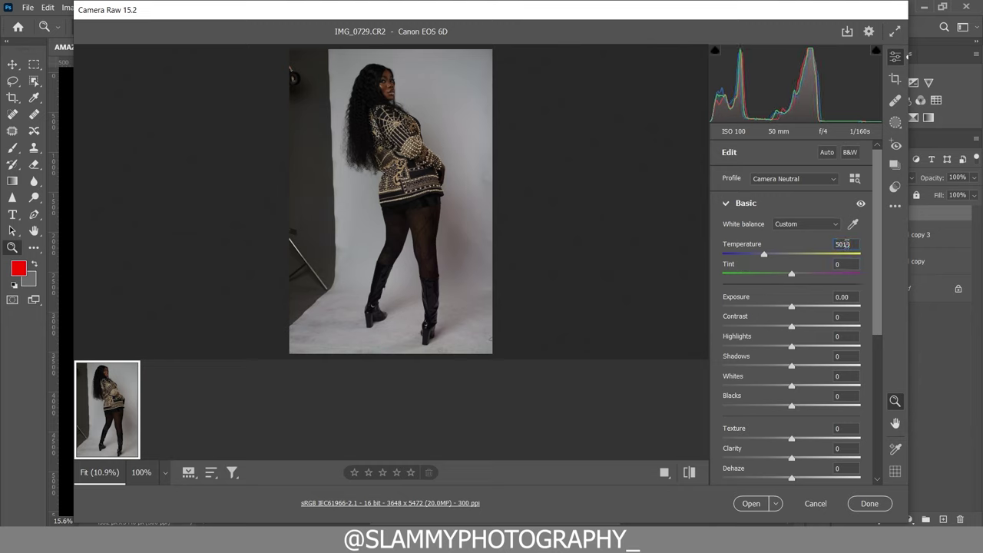
text(5000)
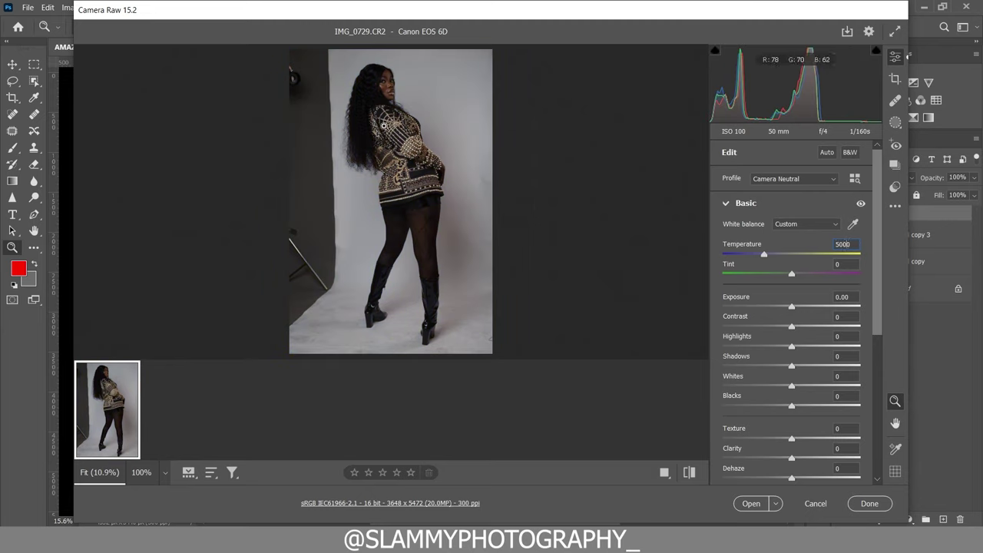
drag(737, 298, 751, 300)
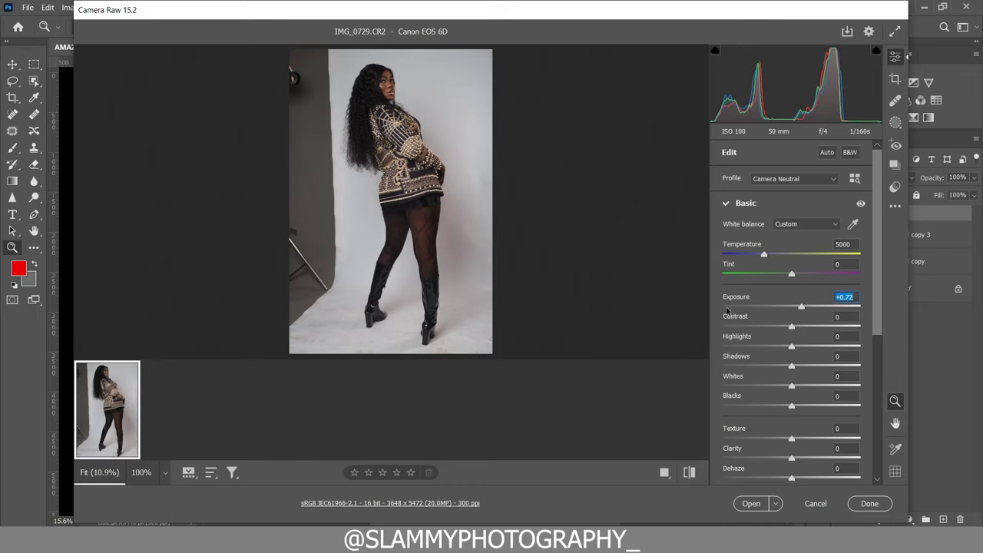
click(665, 473)
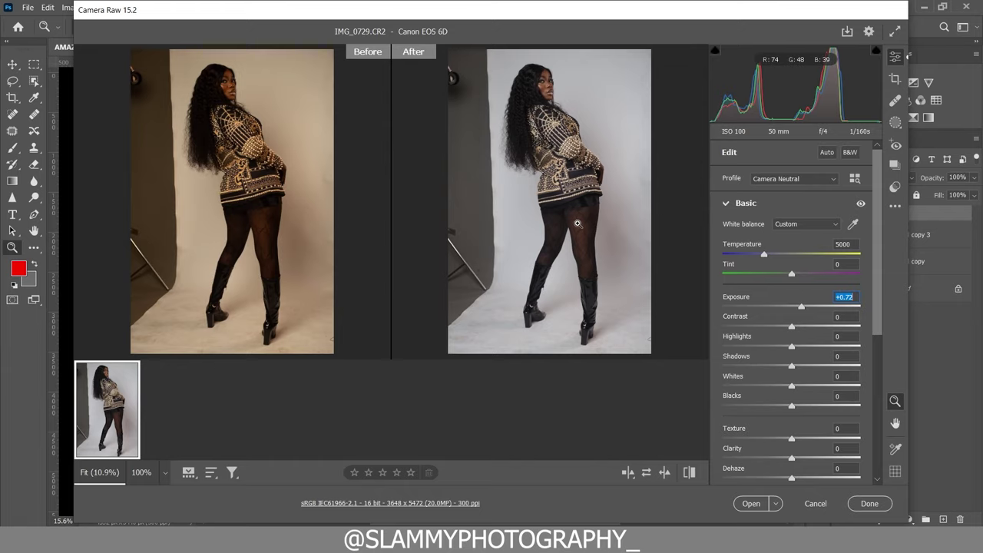
Step: Inspect the face and boots in Before/After, return to single view, and open the photo
drag(559, 95, 654, 180)
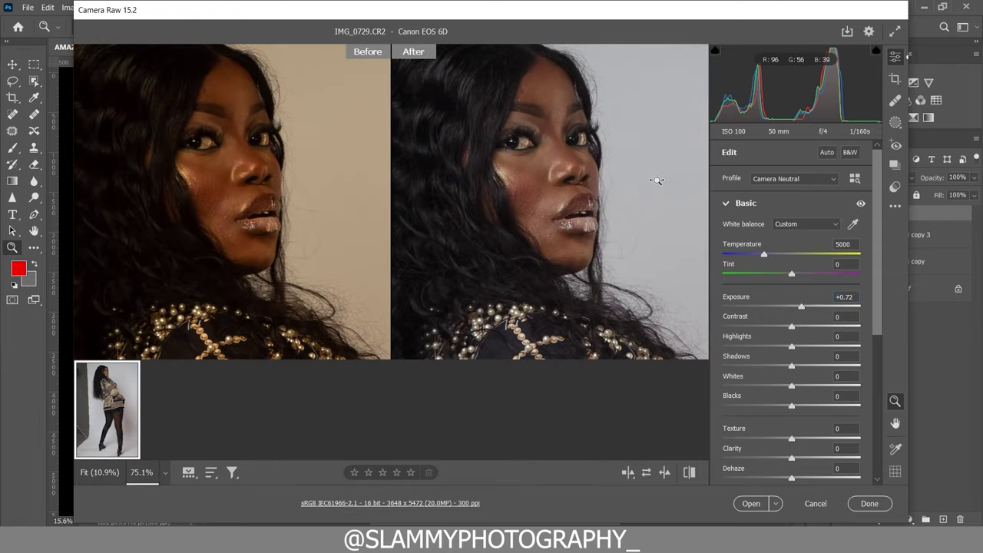
mouse_move(597, 240)
mouse_down()
mouse_move(570, 265)
mouse_move(584, 271)
mouse_move(592, 232)
mouse_up()
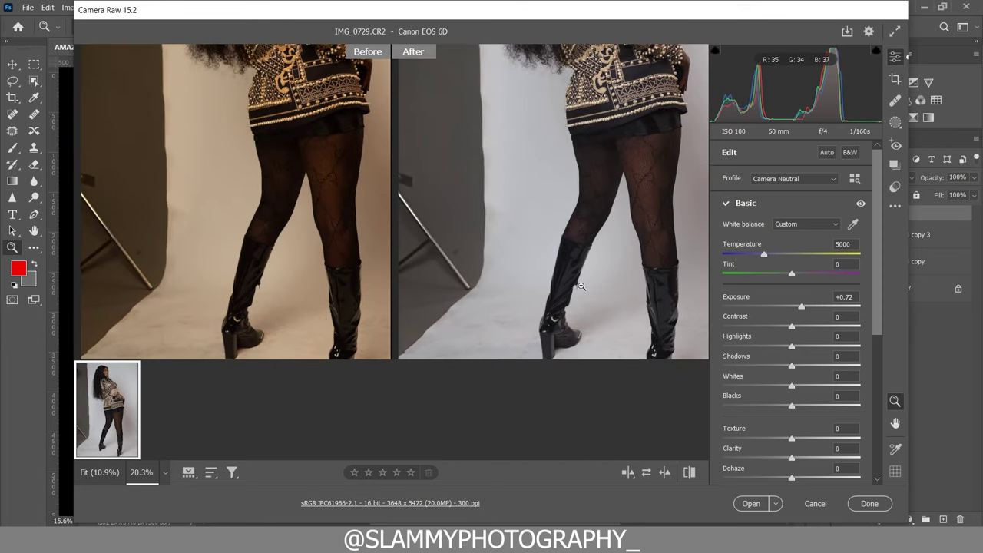
click(627, 473)
click(628, 473)
click(628, 474)
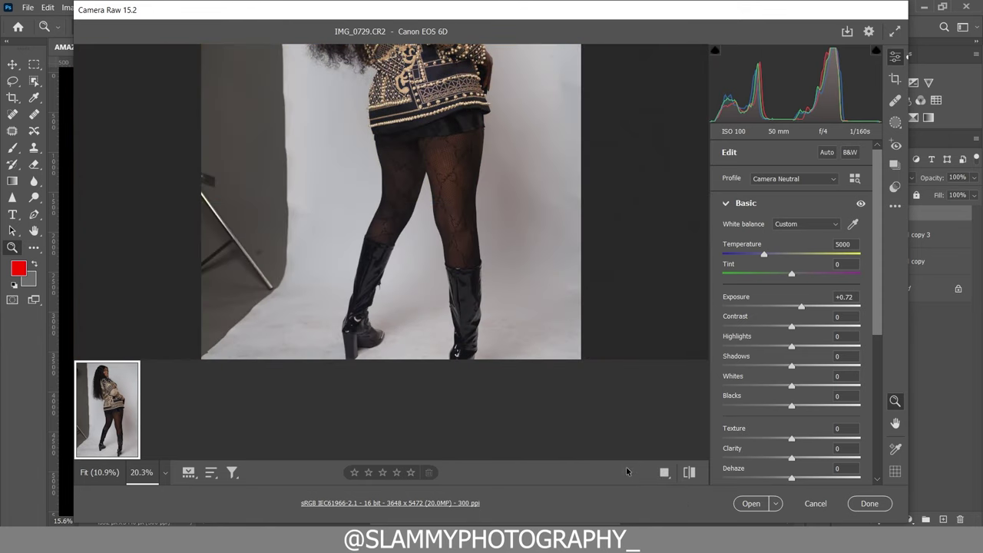
drag(484, 224, 446, 265)
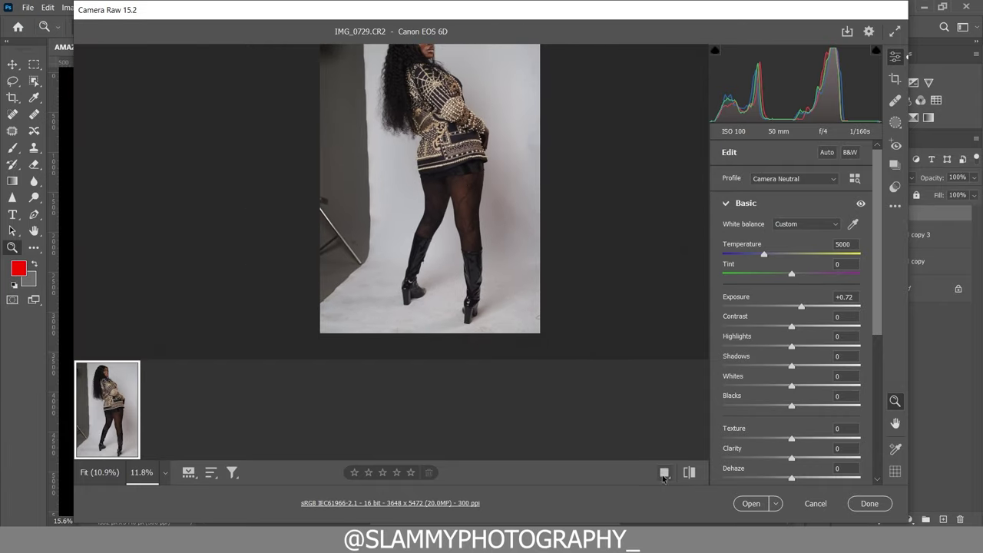
click(751, 504)
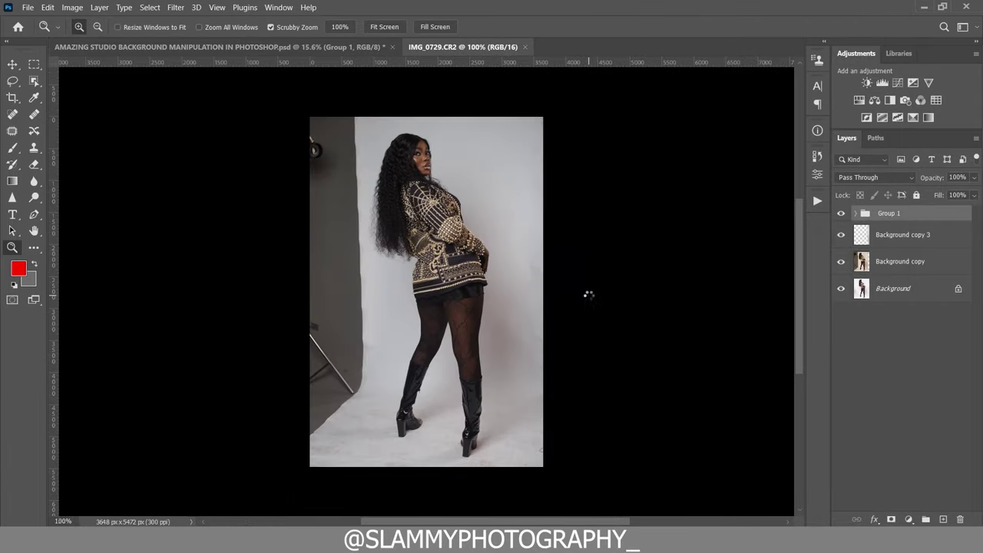
Step: Drag the 4:5 Content-Aware crop outward to 4378 × 5472 px and commit it
click(12, 98)
click(419, 254)
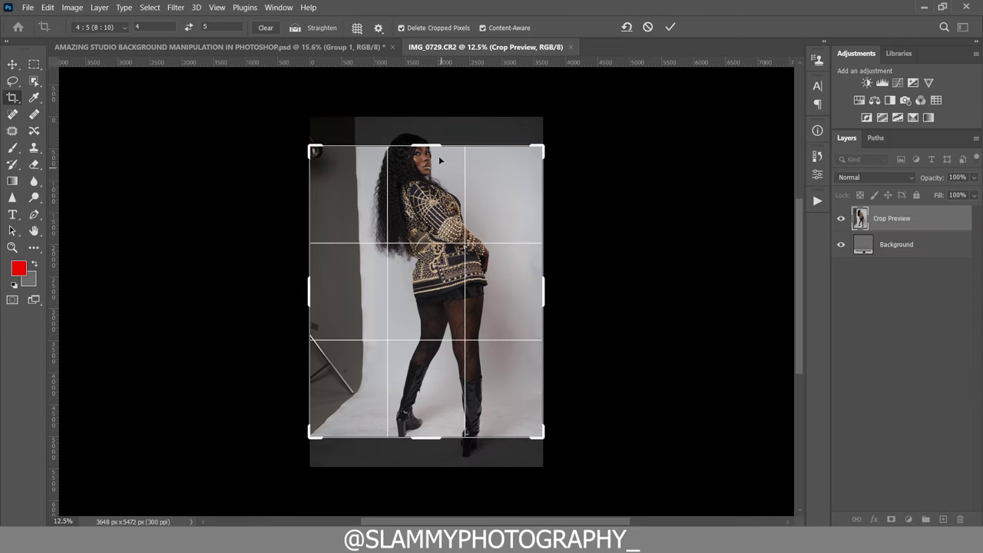
mouse_move(428, 146)
mouse_down()
mouse_move(432, 123)
mouse_move(432, 132)
mouse_up()
mouse_move(438, 450)
mouse_down()
mouse_move(440, 461)
mouse_move(435, 453)
mouse_up()
drag(432, 113, 432, 116)
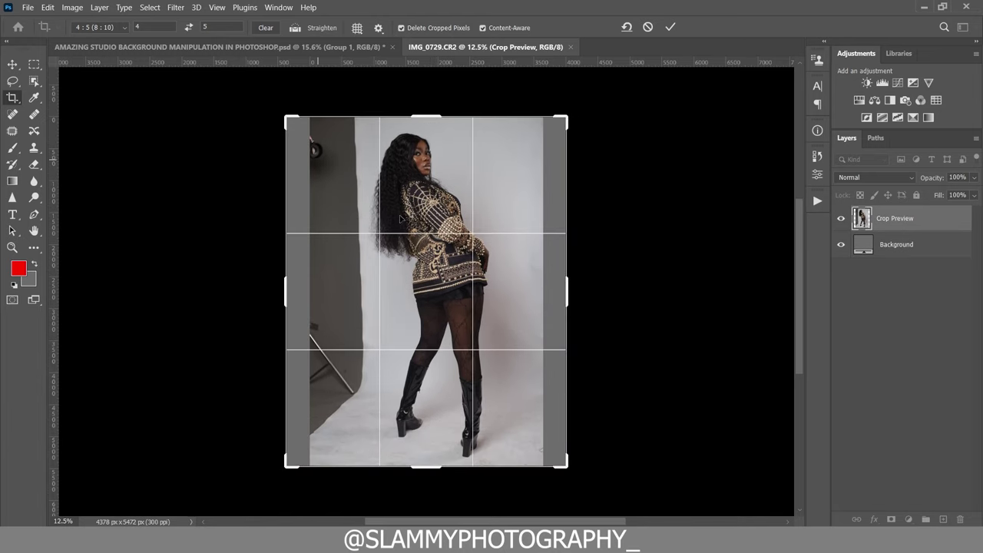
click(670, 26)
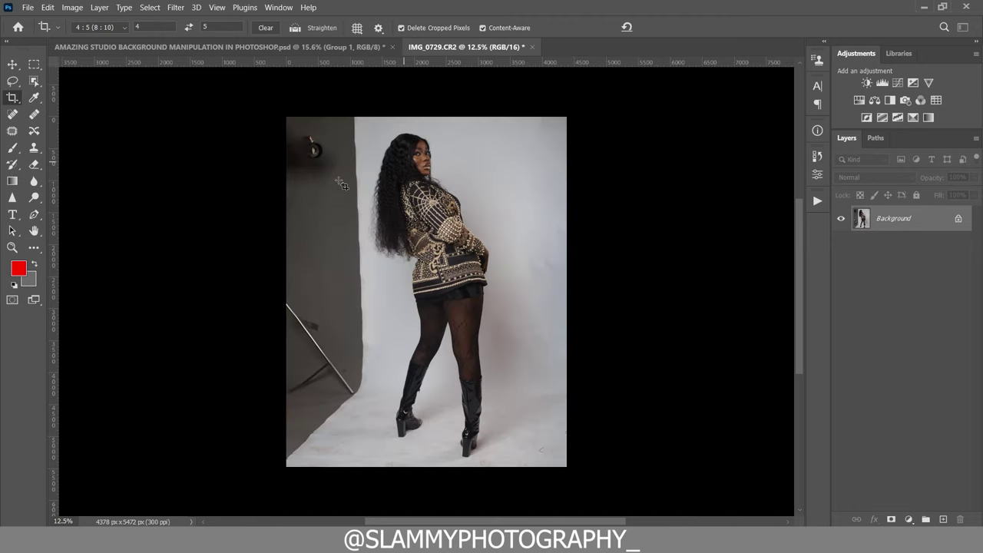
Step: Patch the dark left backdrop strip with clean grey background using the Patch tool
click(12, 131)
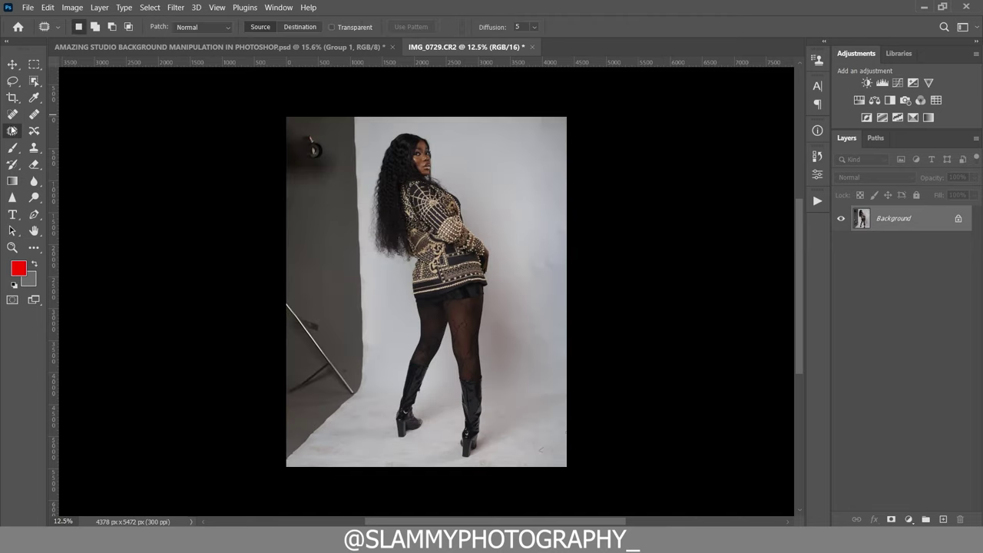
drag(361, 116, 367, 287)
click(367, 143)
mouse_move(359, 117)
mouse_down()
mouse_move(367, 396)
mouse_move(342, 456)
mouse_move(271, 502)
mouse_move(215, 386)
mouse_move(260, 92)
mouse_move(337, 69)
mouse_up()
drag(325, 202, 514, 201)
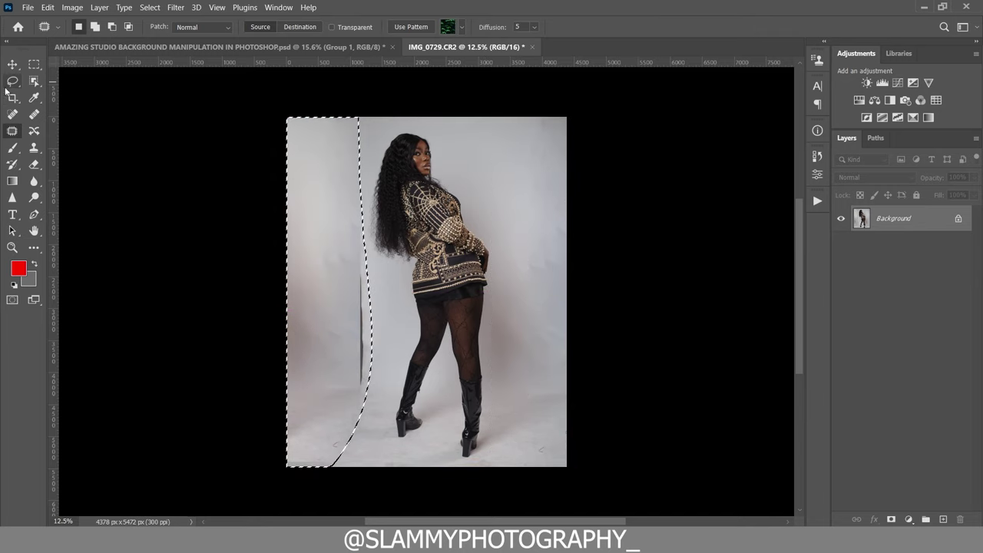
Step: Patch the remaining left strip and outline a lower-left mark, deselecting after each
key(ctrl+d)
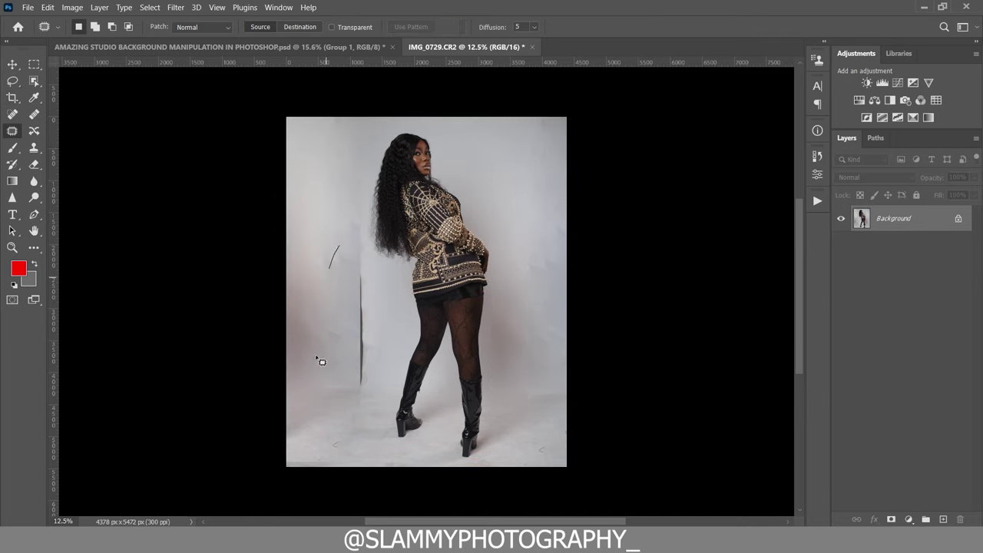
mouse_move(321, 361)
mouse_down()
mouse_move(370, 396)
mouse_move(380, 358)
mouse_move(351, 170)
mouse_up()
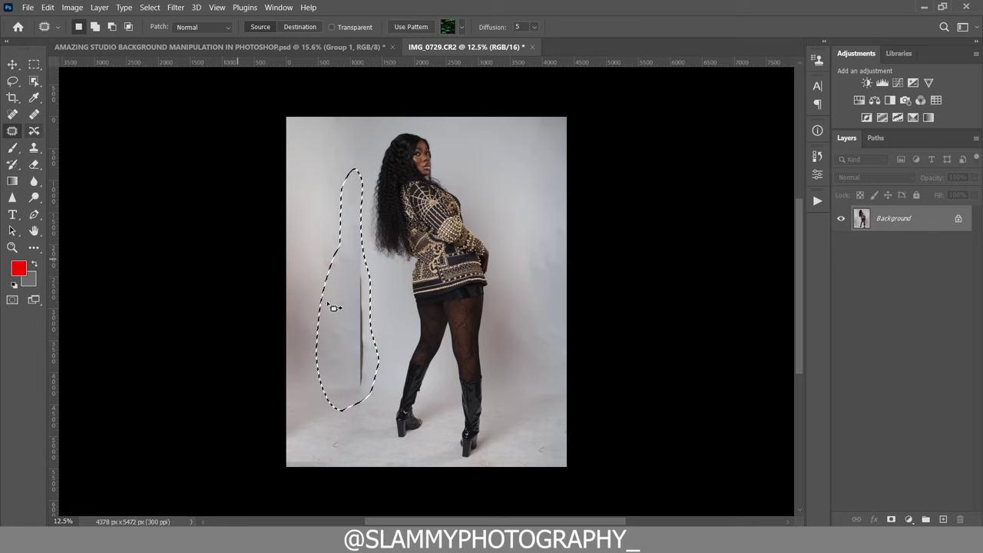
drag(334, 307, 516, 313)
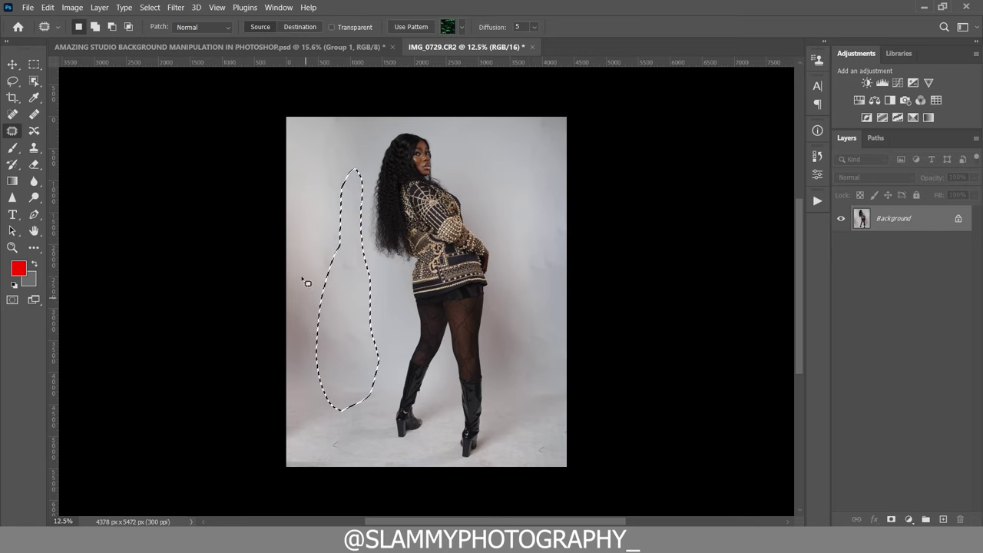
key(ctrl+d)
mouse_move(328, 370)
mouse_down()
mouse_move(378, 359)
mouse_move(354, 373)
mouse_move(358, 329)
mouse_up()
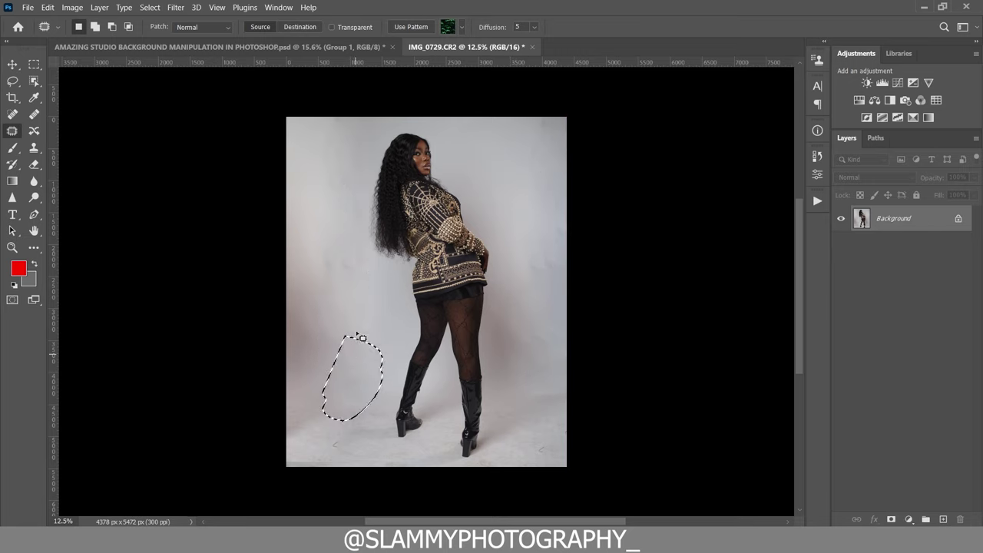
key(ctrl+d)
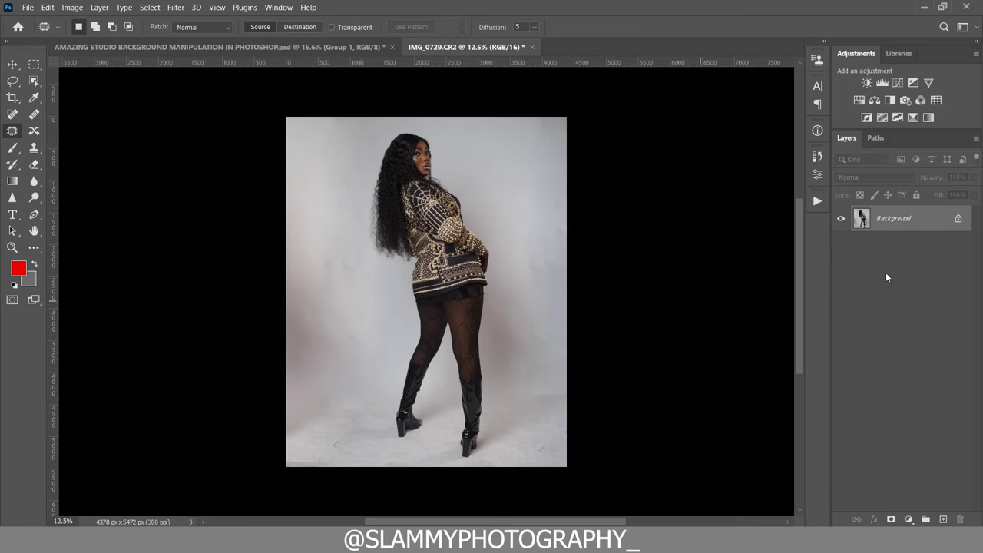
Step: Compare the original uncropped state in History with the latest edit, then close History
click(817, 175)
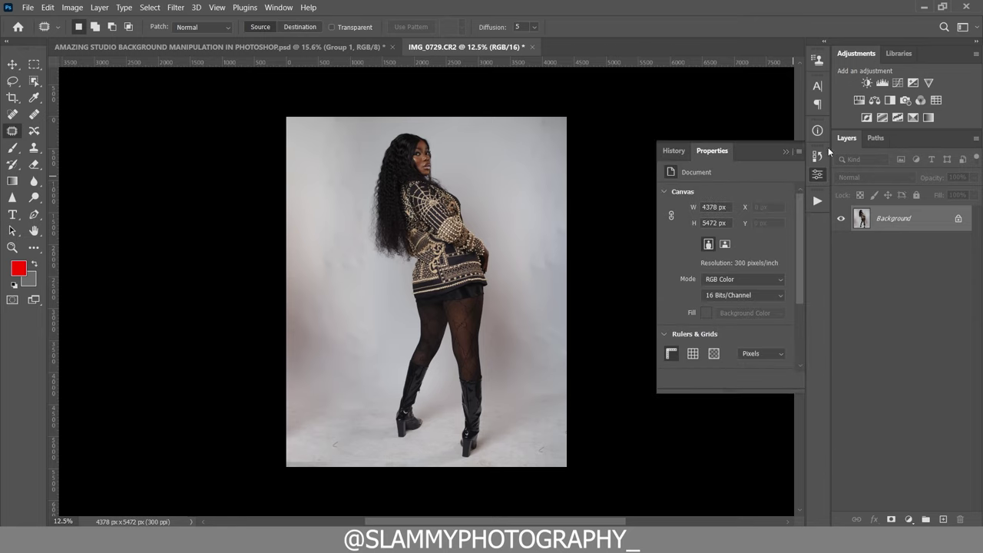
click(817, 156)
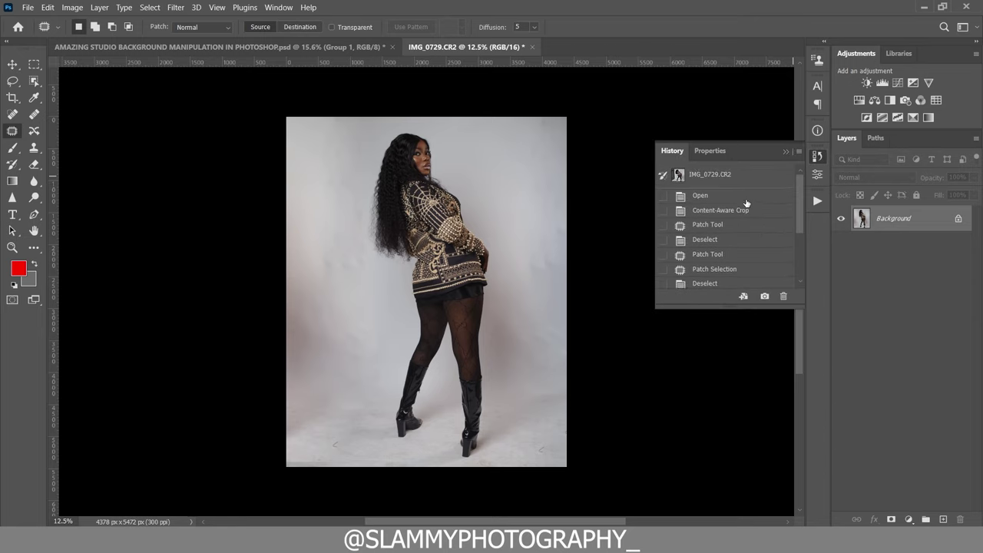
click(746, 200)
drag(801, 209, 806, 298)
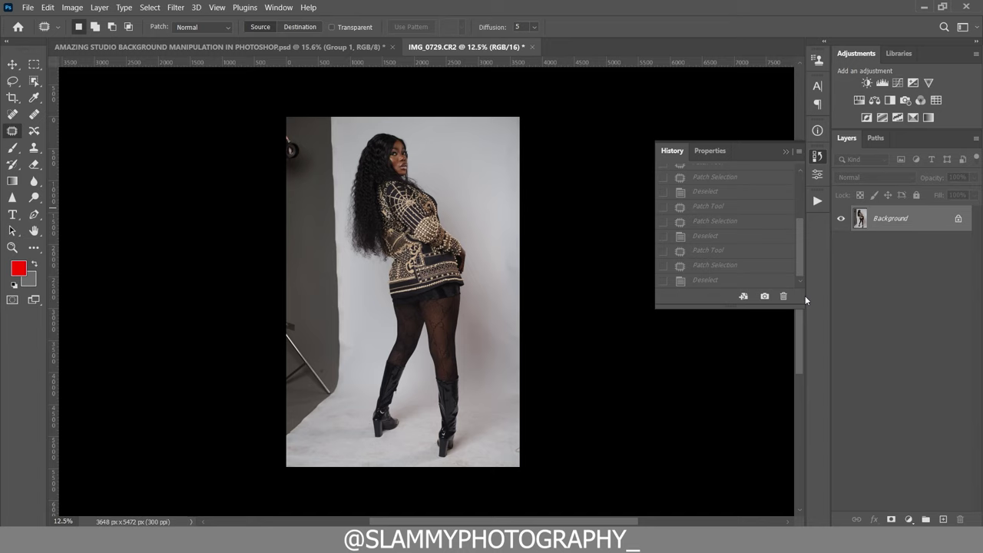
click(719, 282)
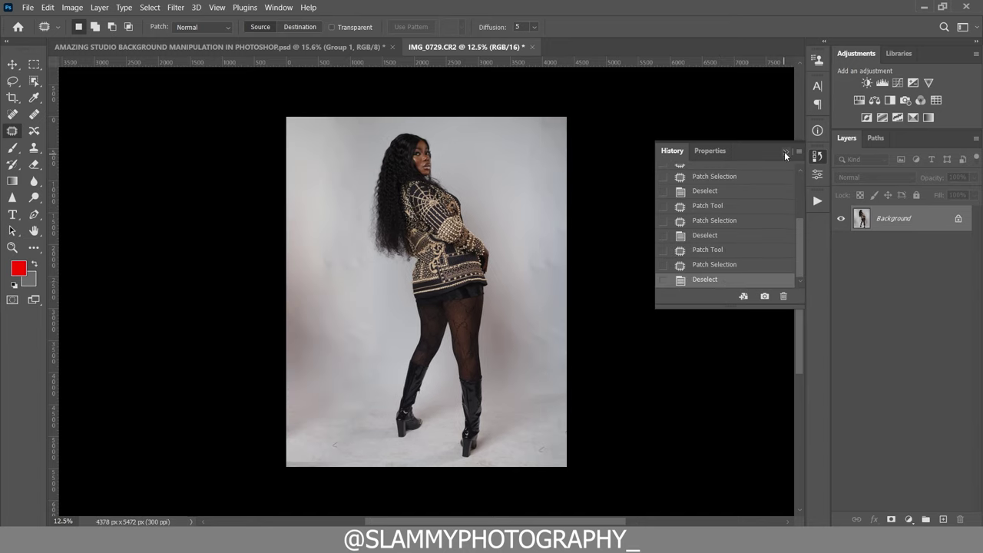
click(785, 155)
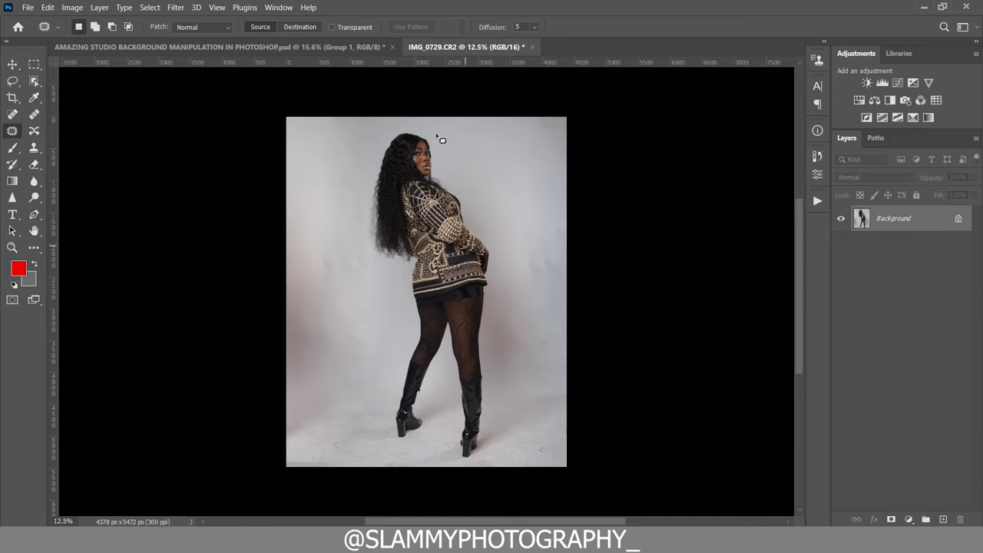
Step: Fit the image on screen and zoom in on the woman's head
click(217, 7)
click(231, 121)
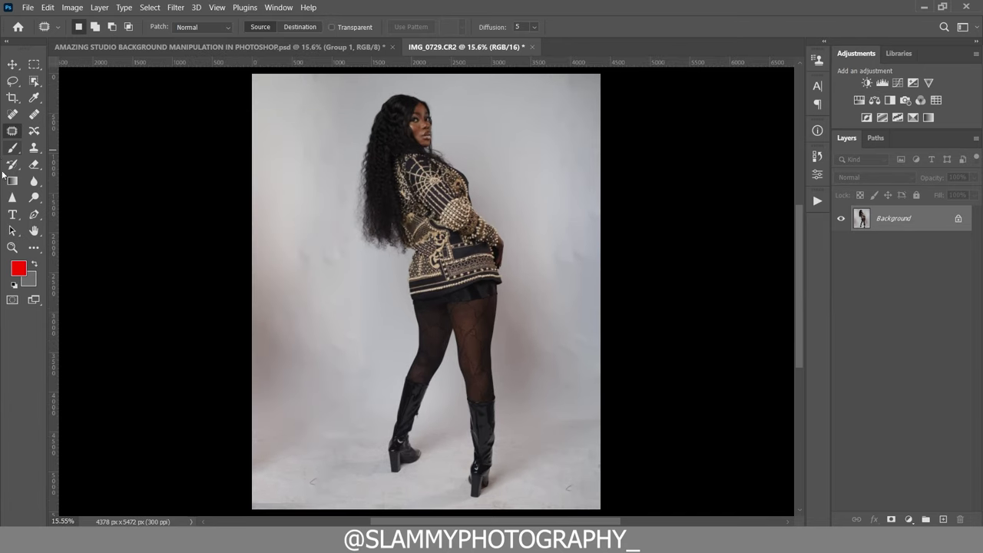
click(13, 247)
drag(419, 107, 488, 144)
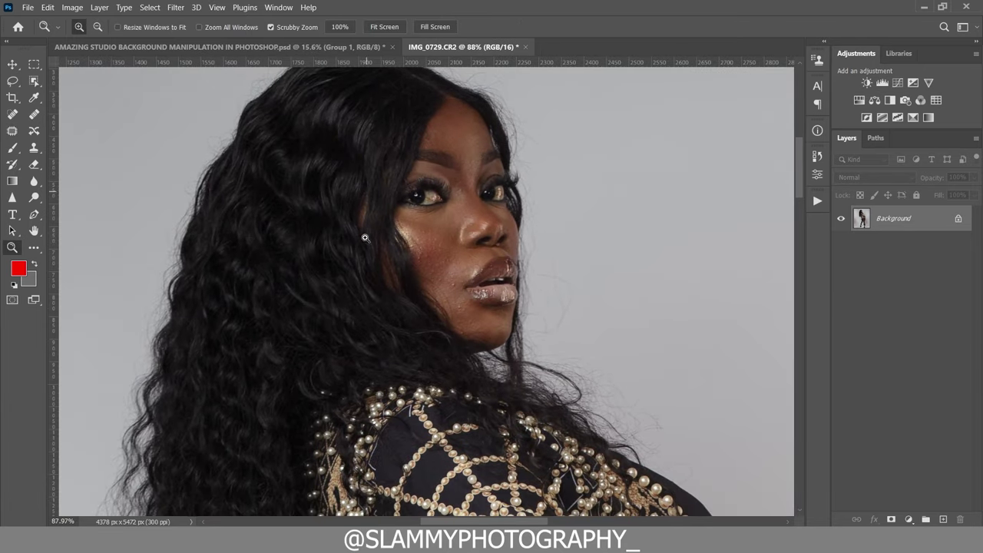
click(11, 118)
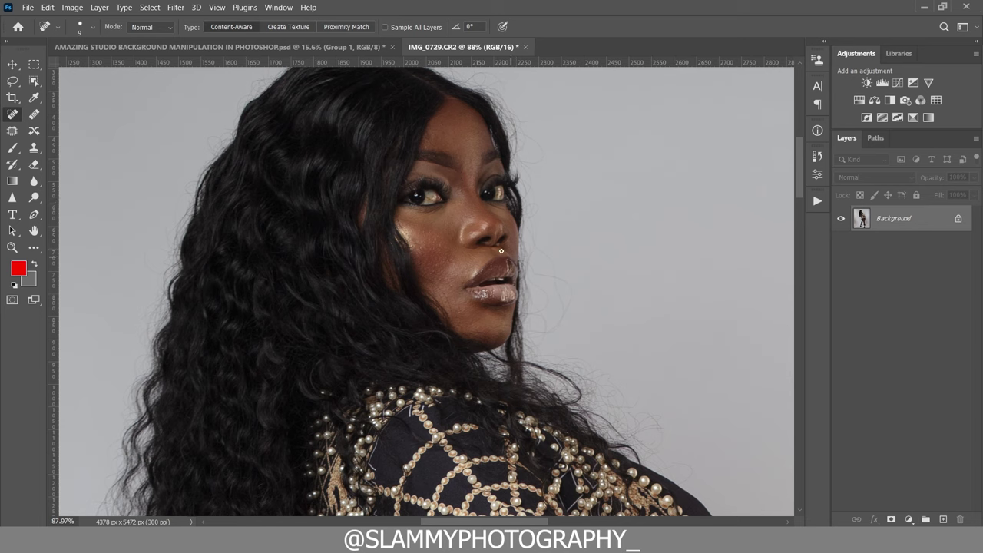
Step: Play the autoFix FS action from the Actions panel to create the AutoFIX layer
click(818, 202)
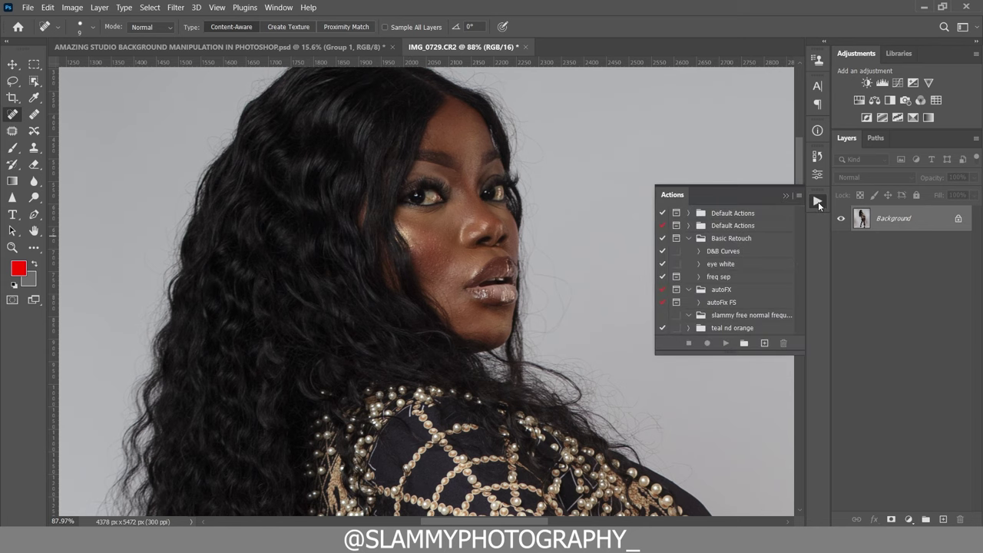
click(730, 304)
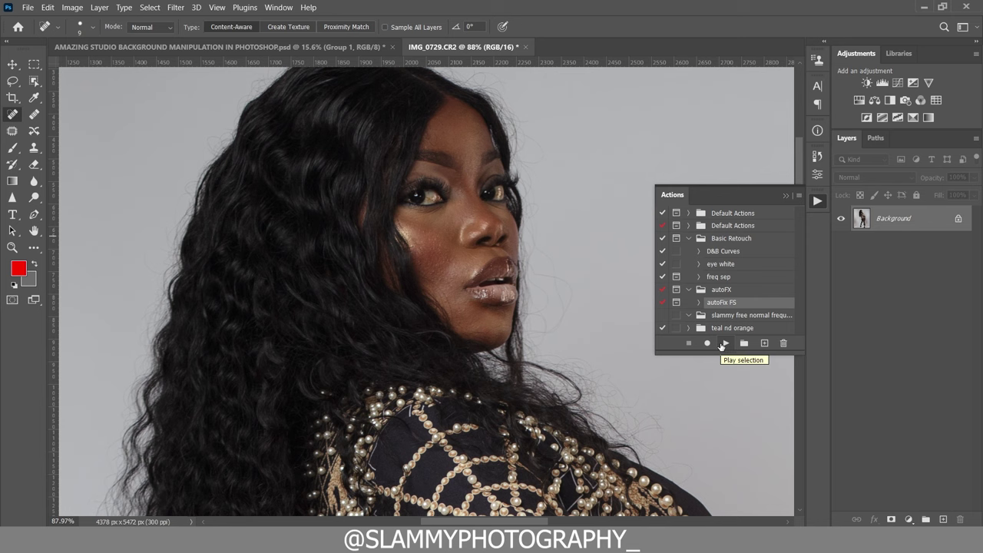
click(723, 346)
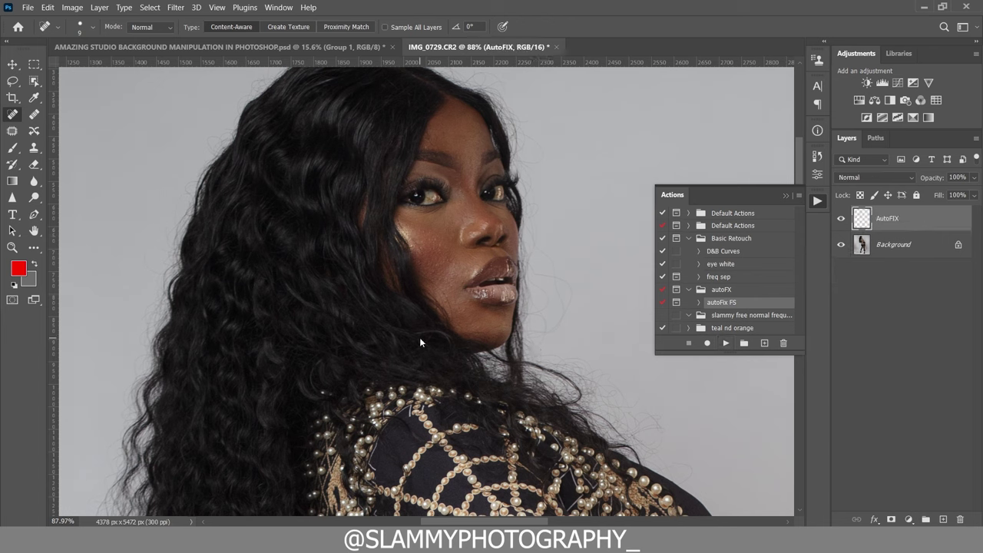
Step: Toggle the AutoFIX layer on and off repeatedly to compare it with the original skin
click(217, 7)
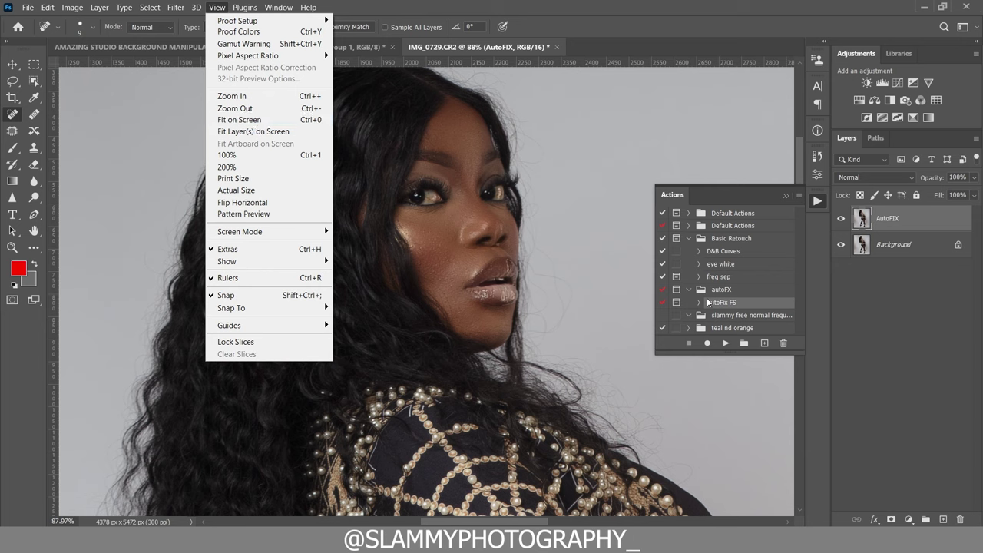
click(420, 357)
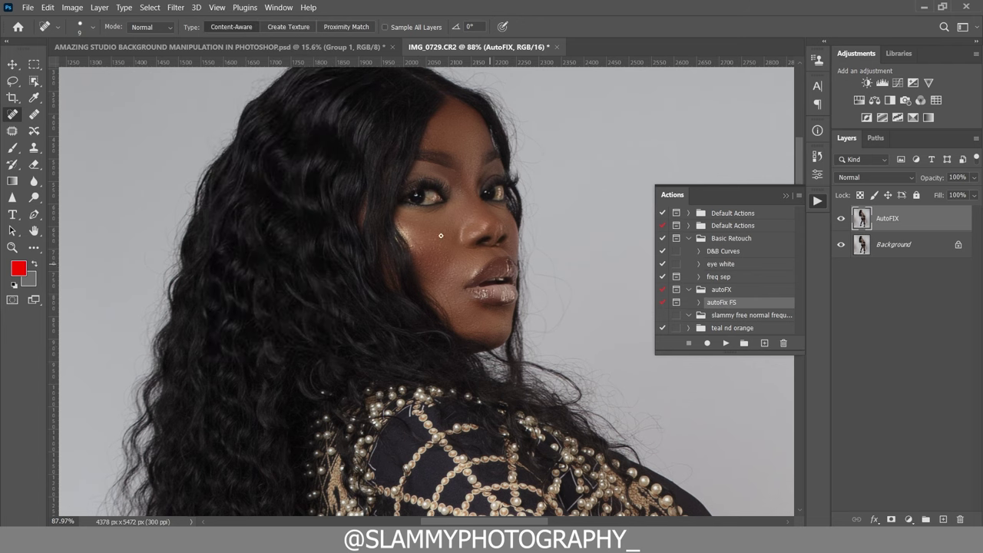
click(841, 219)
click(840, 219)
click(12, 247)
drag(392, 300, 375, 302)
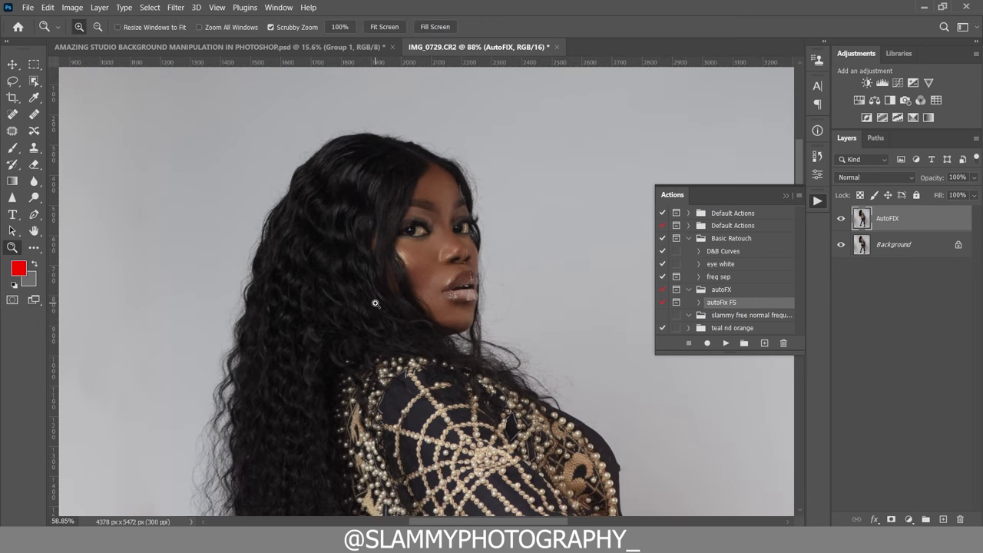
click(841, 219)
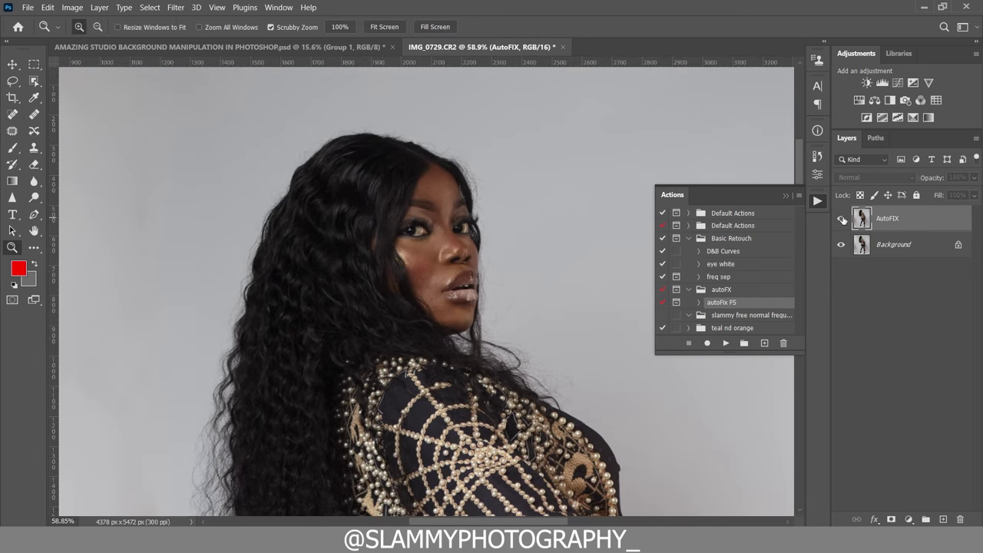
click(842, 219)
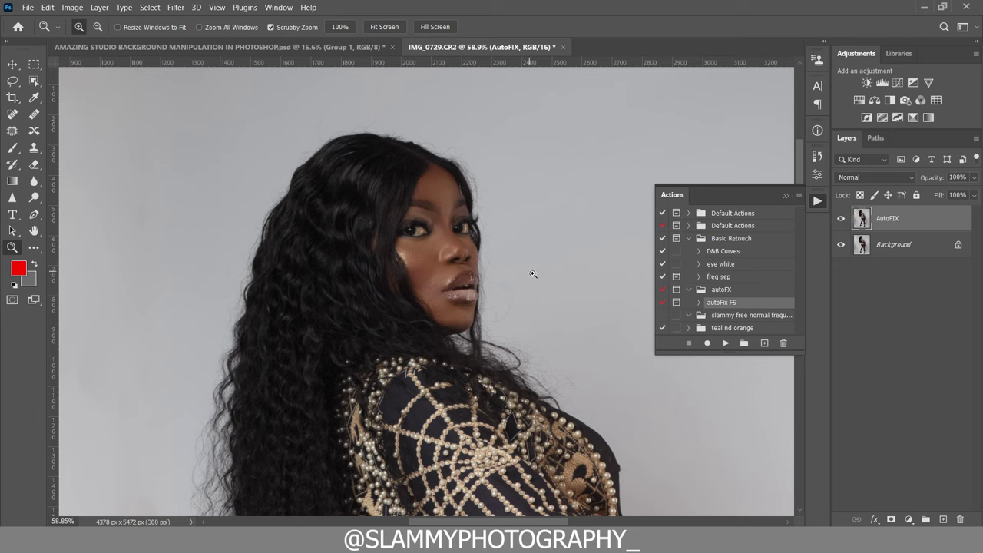
click(841, 220)
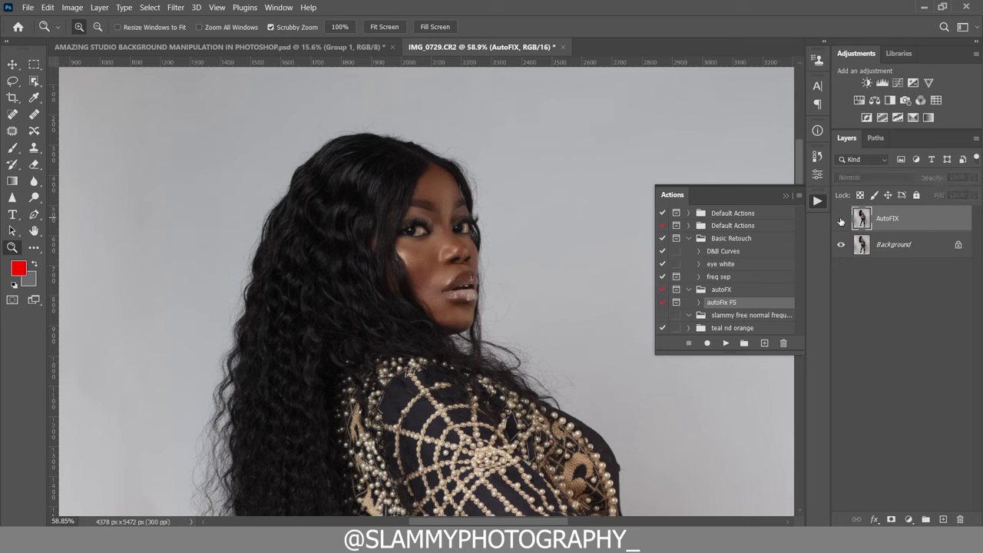
click(841, 220)
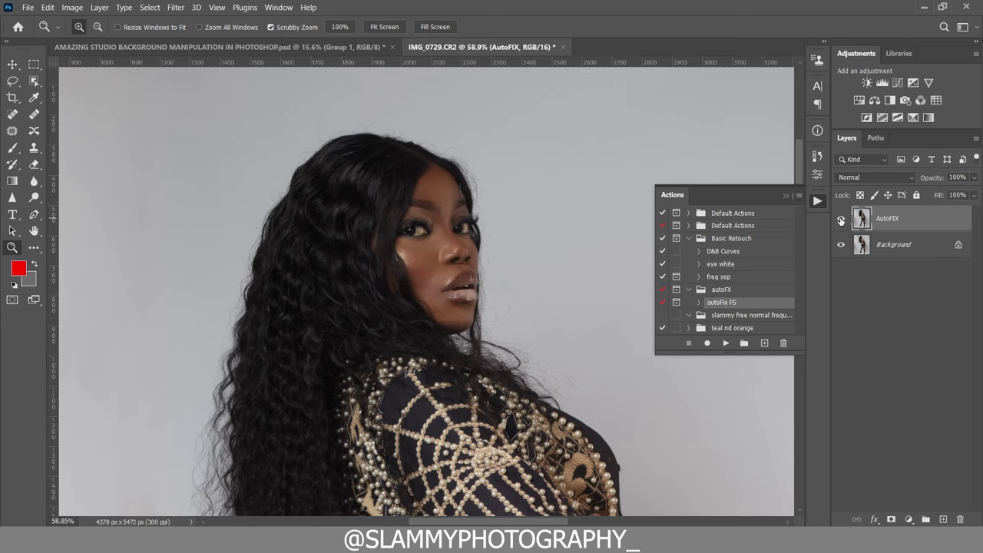
Step: Fit the image on screen, collapse the Actions panel, and zoom in on the head and upper body
click(216, 8)
click(260, 123)
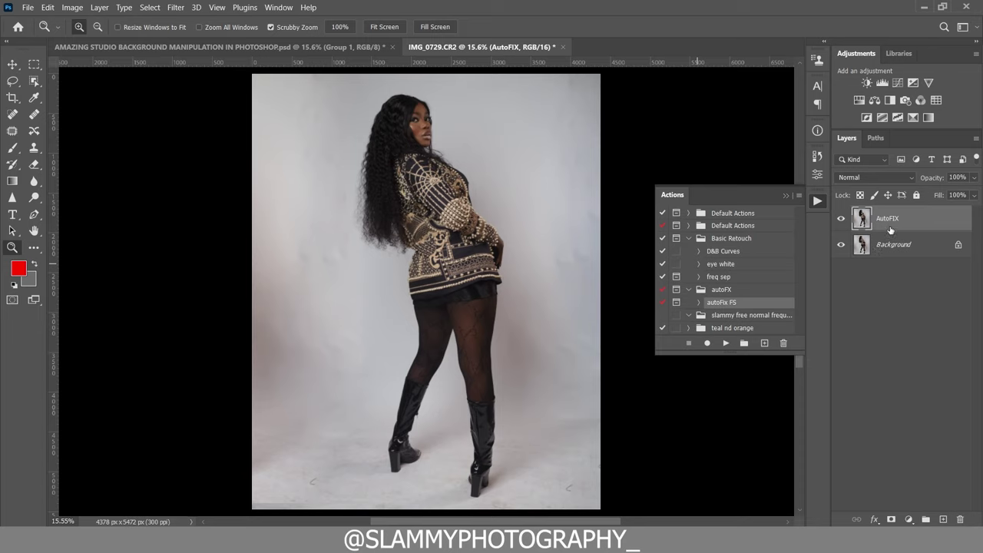
click(785, 197)
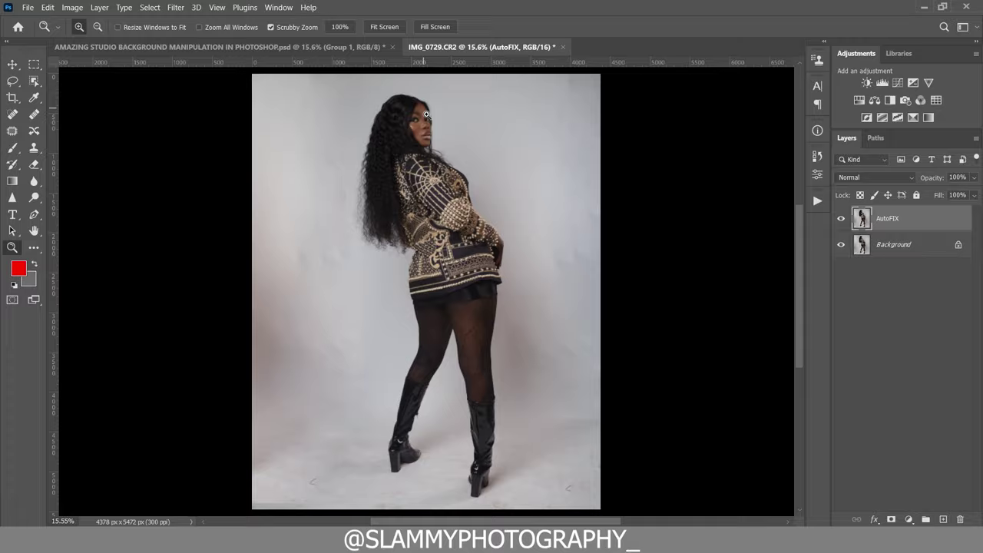
drag(426, 114, 461, 208)
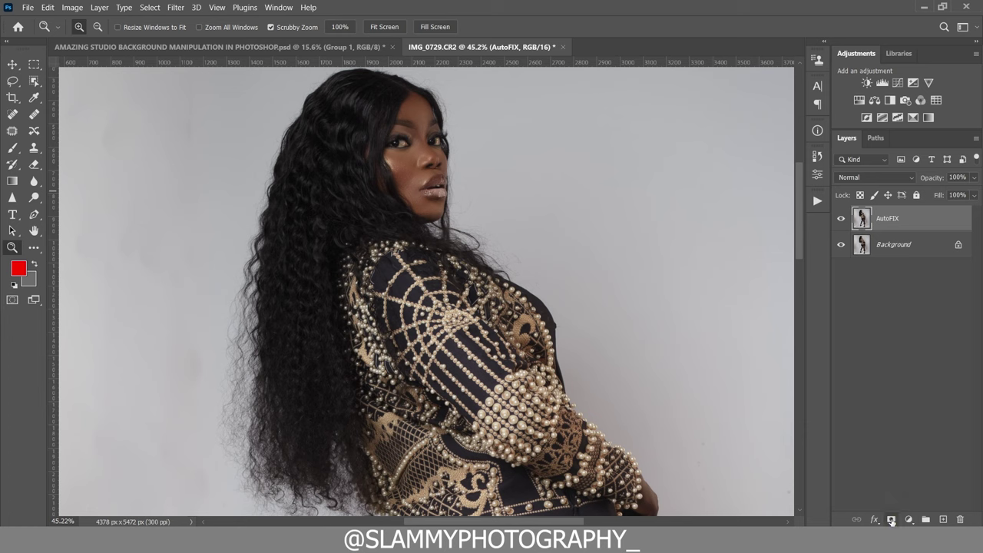
Step: Add a layer mask to AutoFIX and invert it to black, hiding the retouch
click(891, 521)
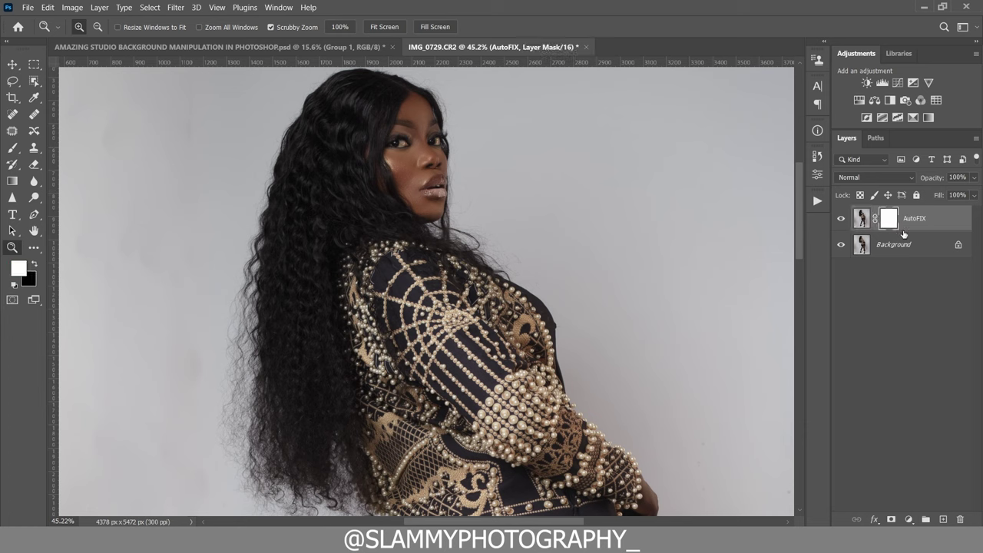
key(ctrl+i)
drag(417, 105, 442, 135)
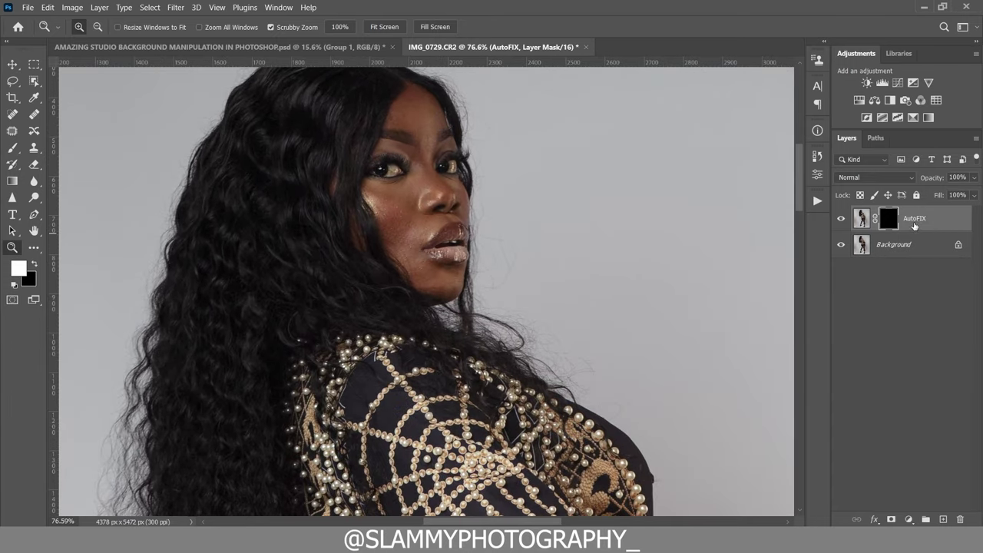
Step: Set up a size-25 Brush painting in black, then bring up the Actions list
click(12, 150)
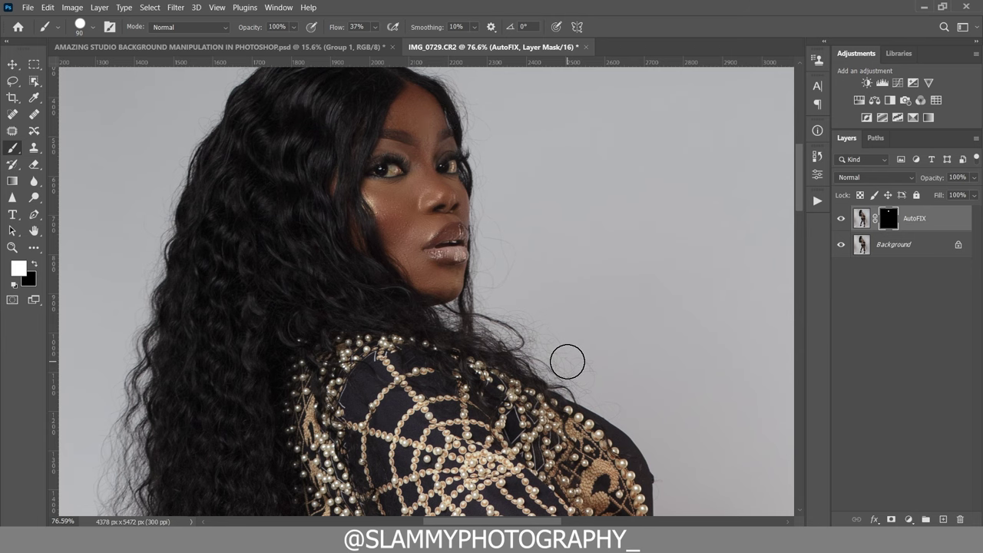
key(bracketleft)
key(bracketleft)
key(bracketleft)
key(bracketleft)
key(bracketleft)
key(bracketleft)
key(bracketleft)
key(bracketleft)
key(bracketleft)
click(35, 265)
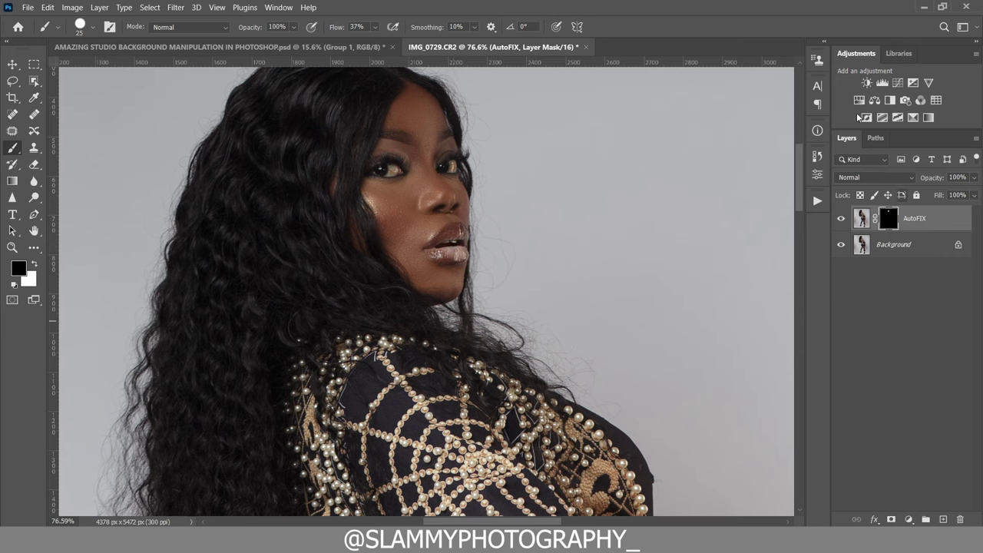
click(817, 202)
Step: Run the eye white action to add a black-masked Hue/Saturation 1 layer, with white as painting colour
click(723, 264)
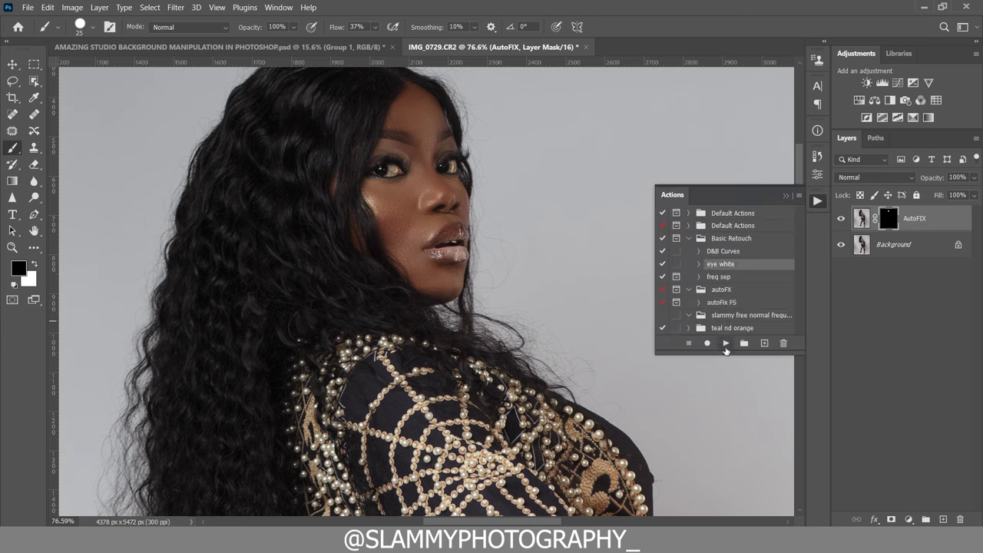
click(726, 343)
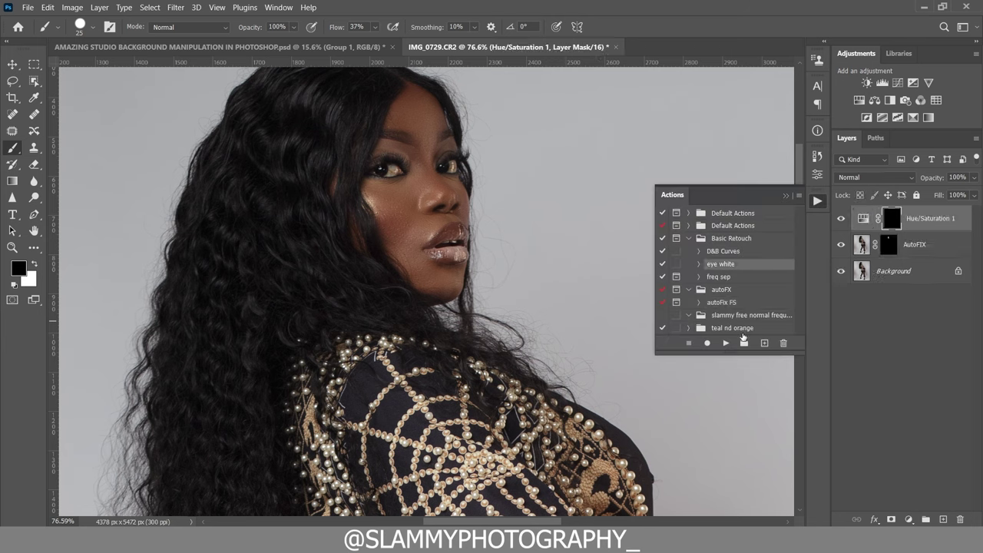
click(35, 264)
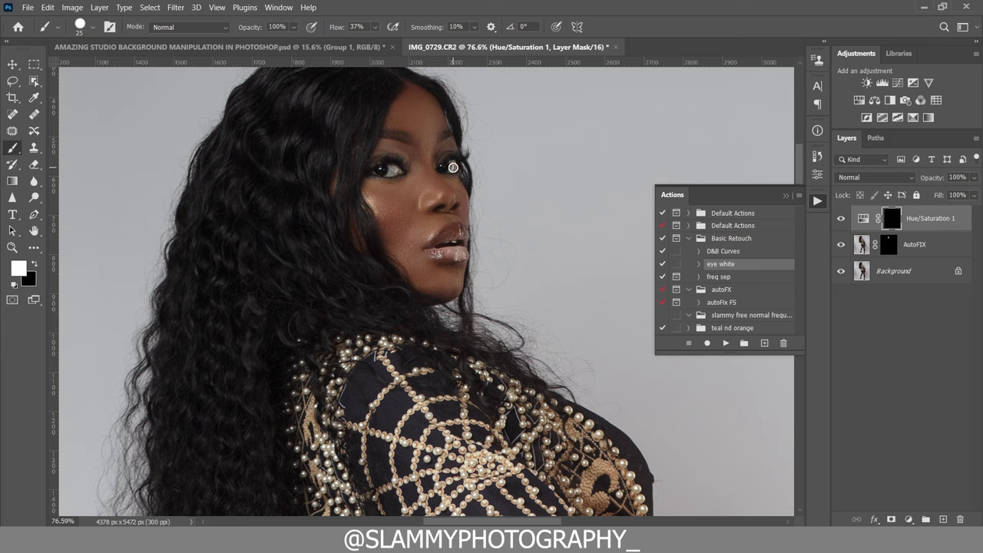
Step: Shrink the brush slightly and fit the whole photo of the woman on screen
key(bracketleft)
key(bracketleft)
click(217, 7)
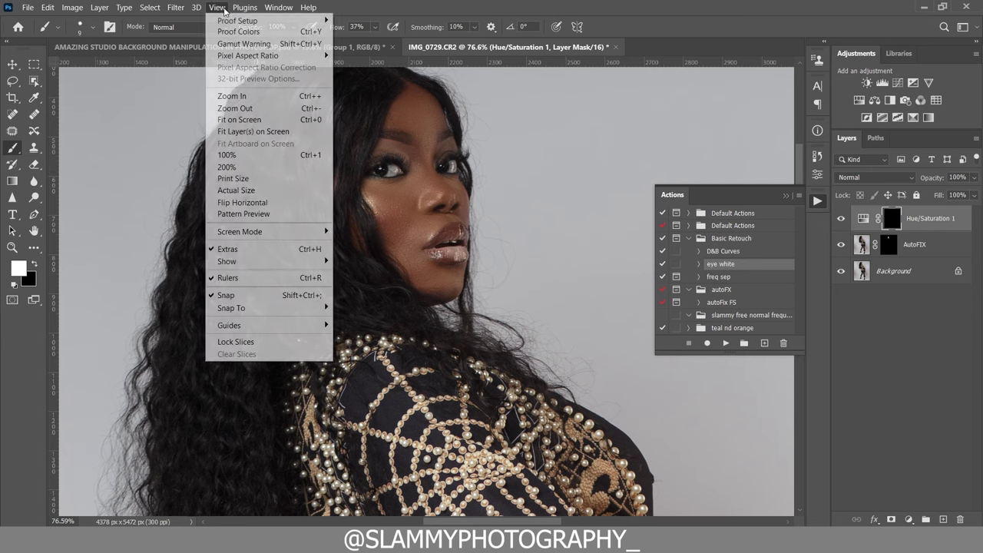
click(259, 123)
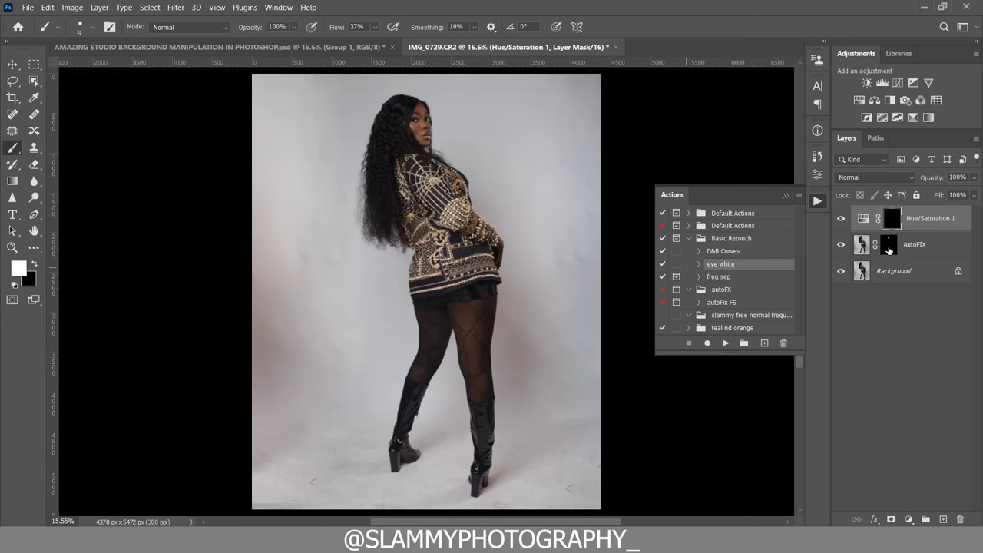
Step: Target the AutoFIX layer mask, enlarge the brush to 50, and fit the photo on screen
click(889, 246)
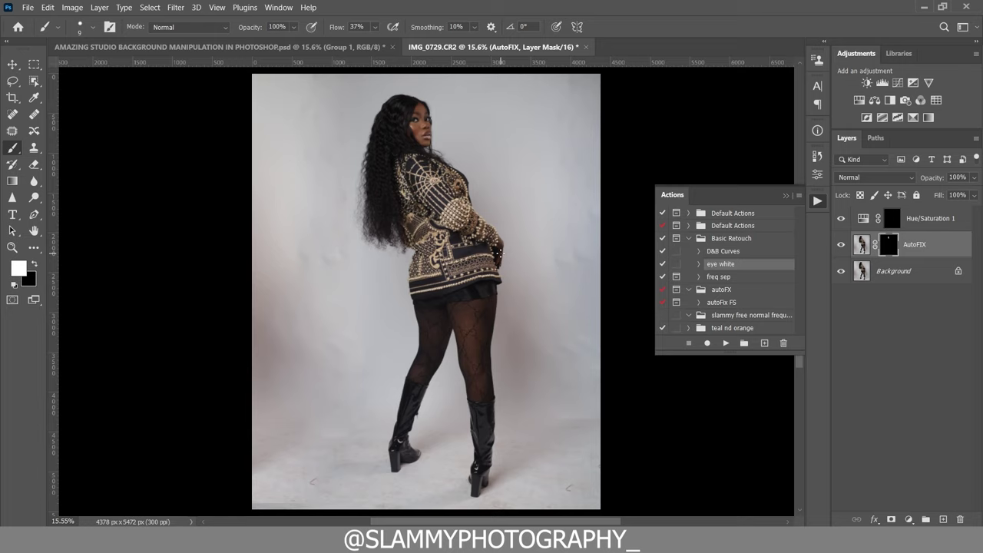
key(bracketright)
key(bracketright)
key(bracketright)
key(bracketright)
click(218, 10)
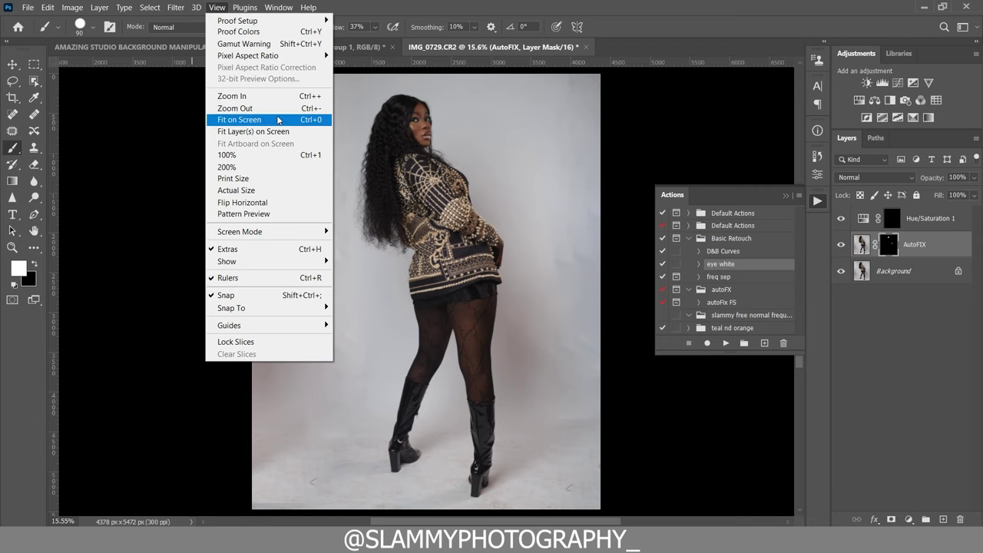
click(280, 121)
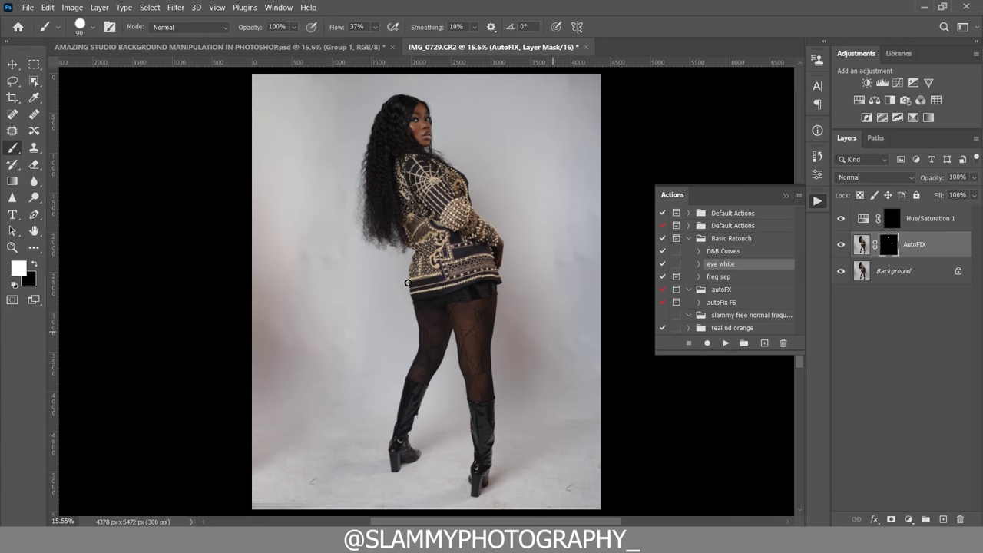
Step: Zoom in on the left side of the studio backdrop
click(12, 247)
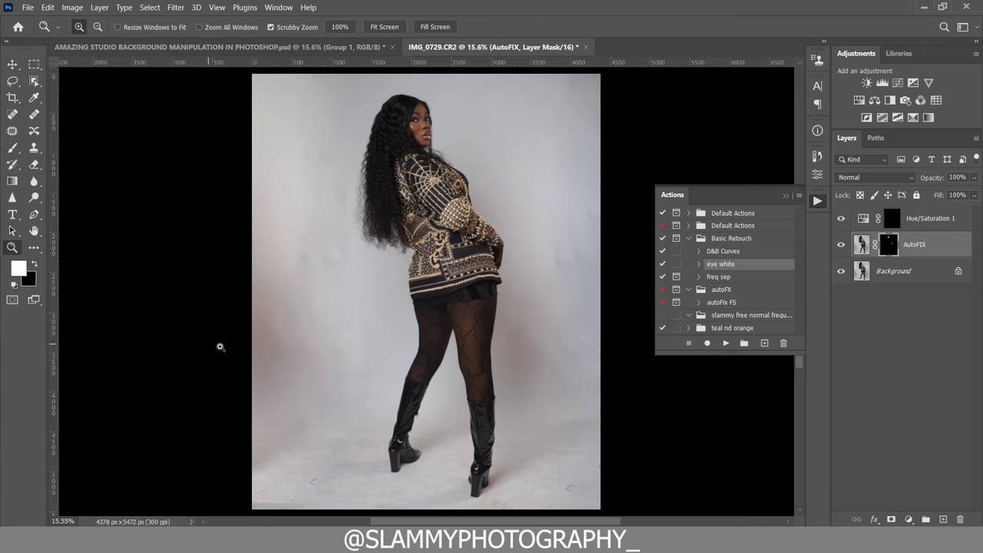
drag(294, 358, 312, 365)
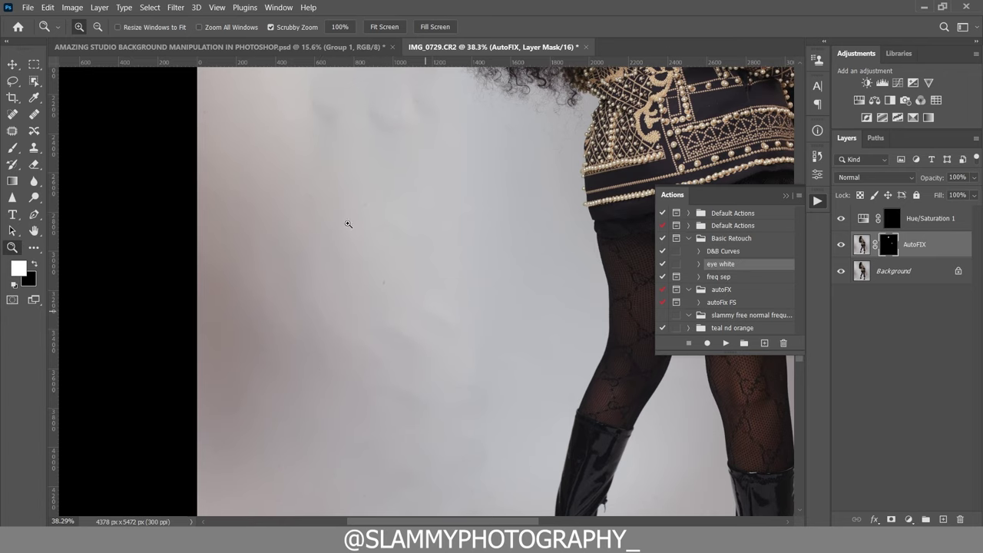
scroll(305, 390, down, 5)
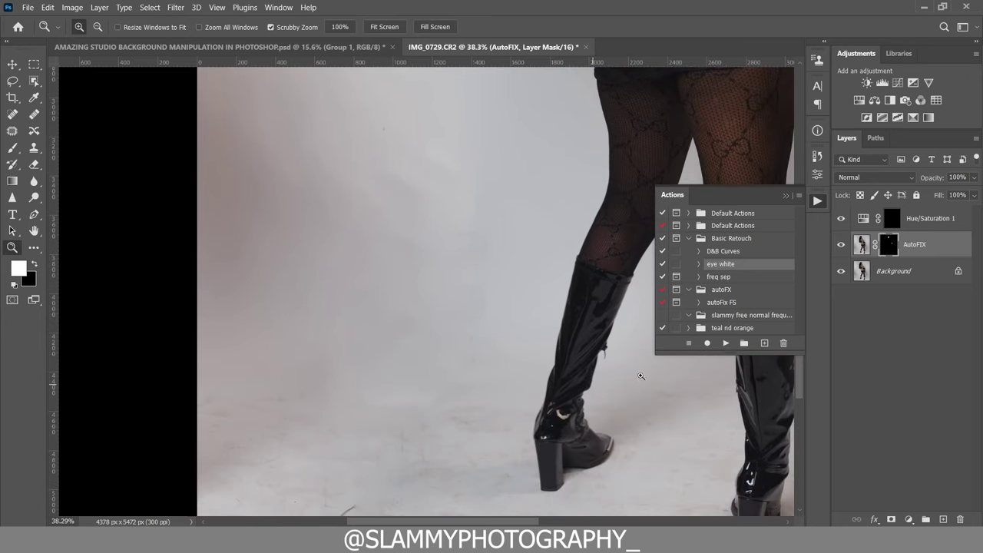
Step: With the Patch tool ready, flatten Hue/Saturation 1 and AutoFIX into a single Background layer
click(13, 131)
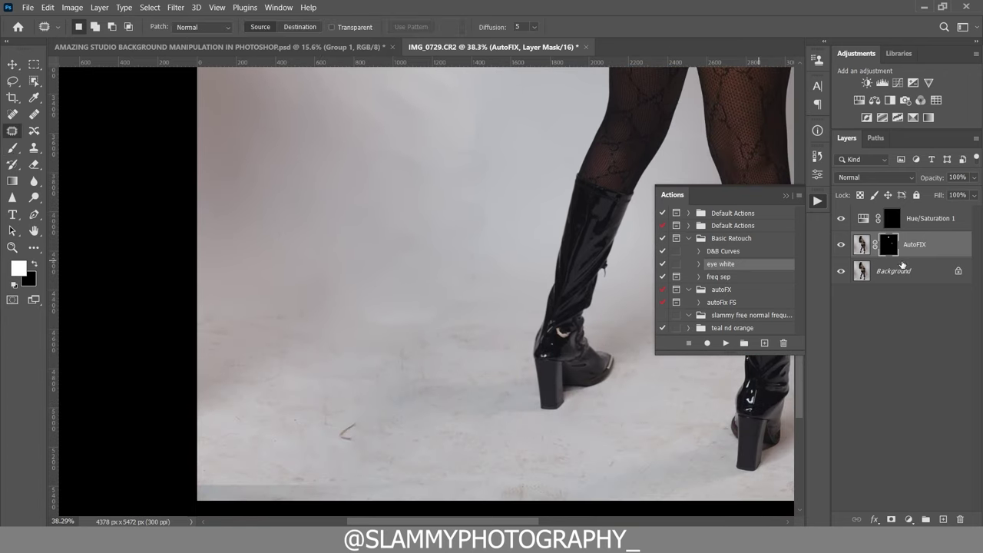
click(926, 270)
click(932, 219)
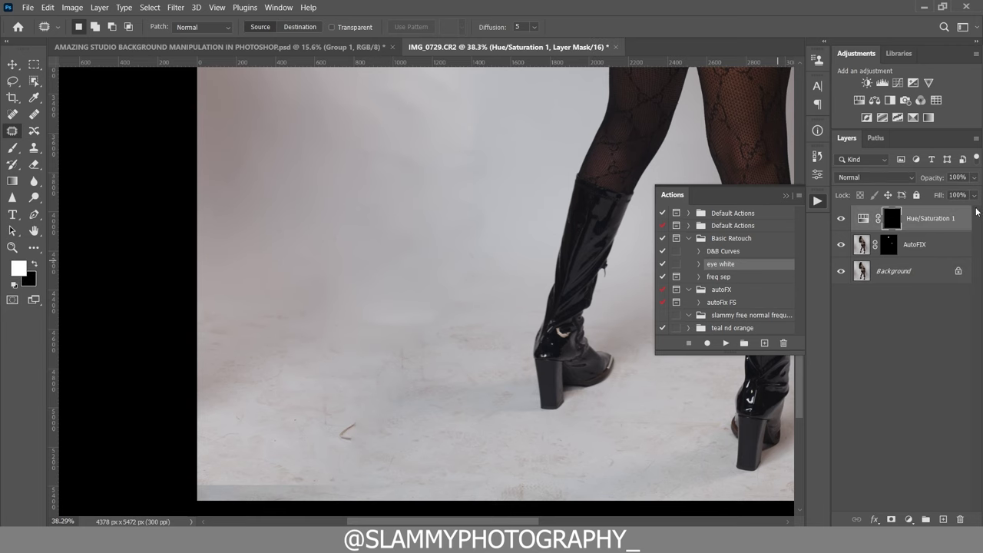
right_click(933, 220)
click(959, 220)
right_click(960, 220)
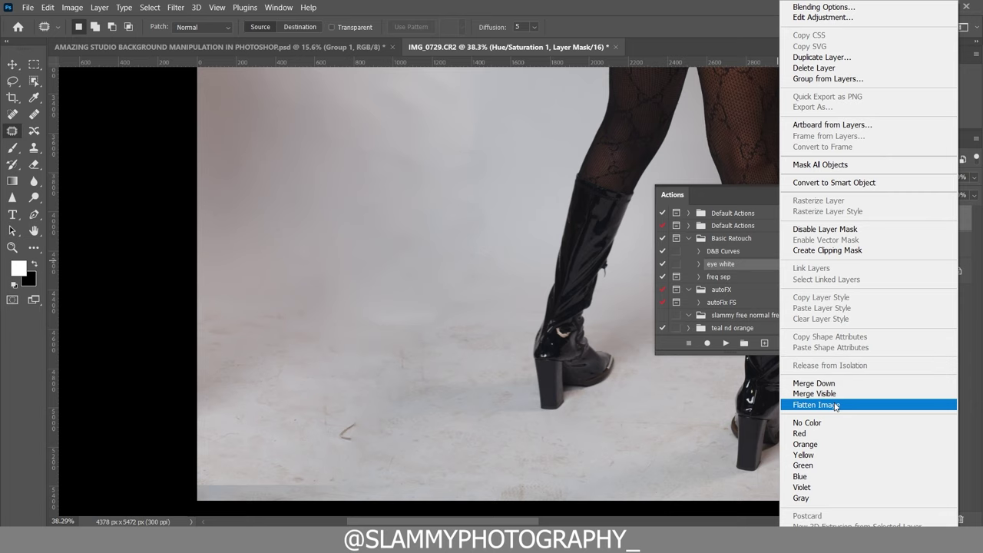
click(891, 405)
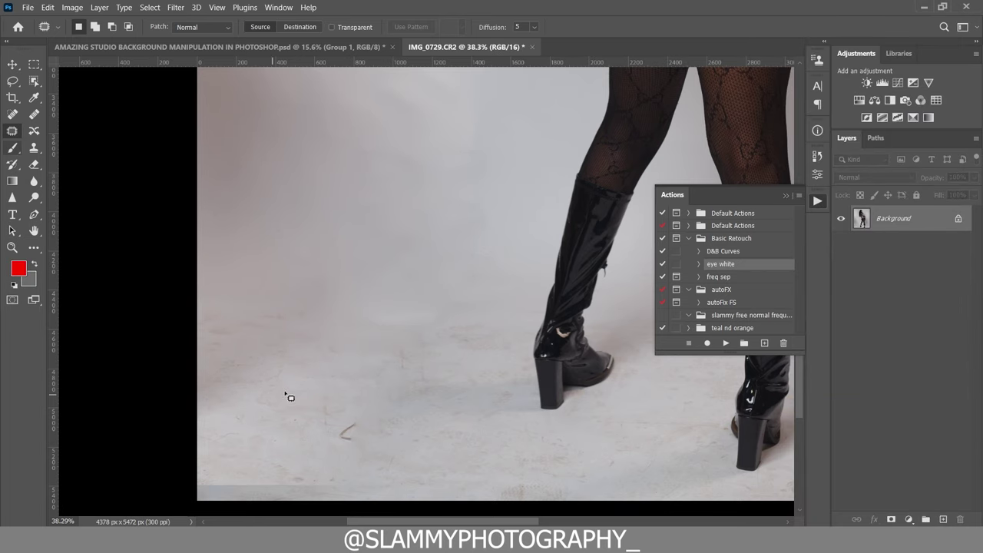
Step: Patch away the stray floor mark, deselect, and fit the photo on screen
mouse_move(338, 440)
mouse_down()
mouse_move(374, 369)
mouse_move(325, 394)
mouse_up()
key(ctrl+d)
click(220, 9)
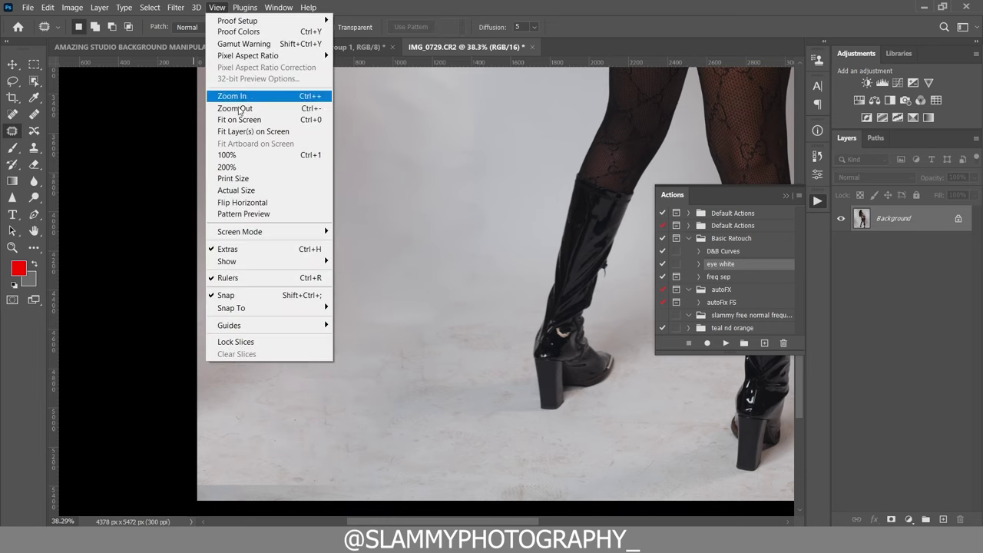
click(239, 120)
Step: Duplicate Background and mask the copy to the woman using Object Selection's Select Subject
drag(937, 219, 945, 519)
click(34, 81)
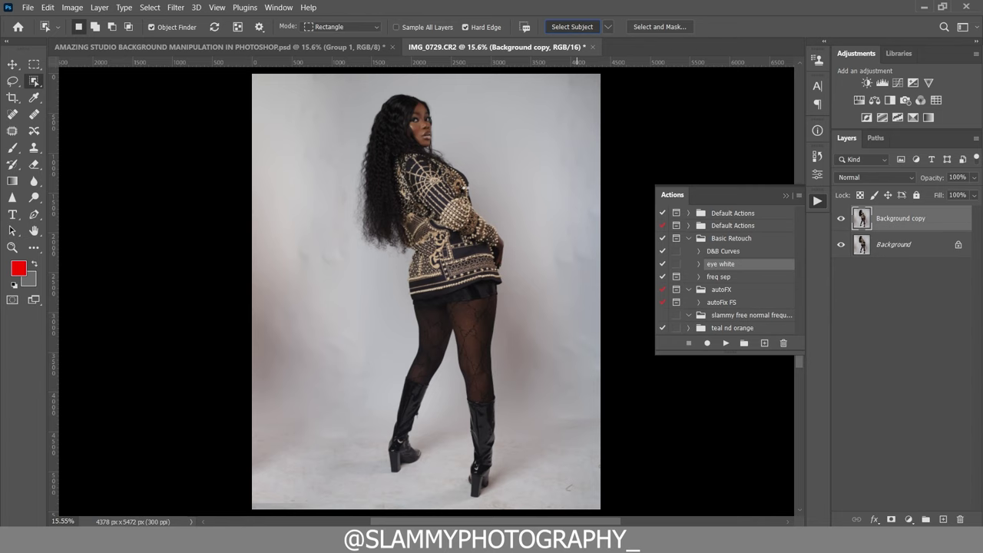
click(575, 27)
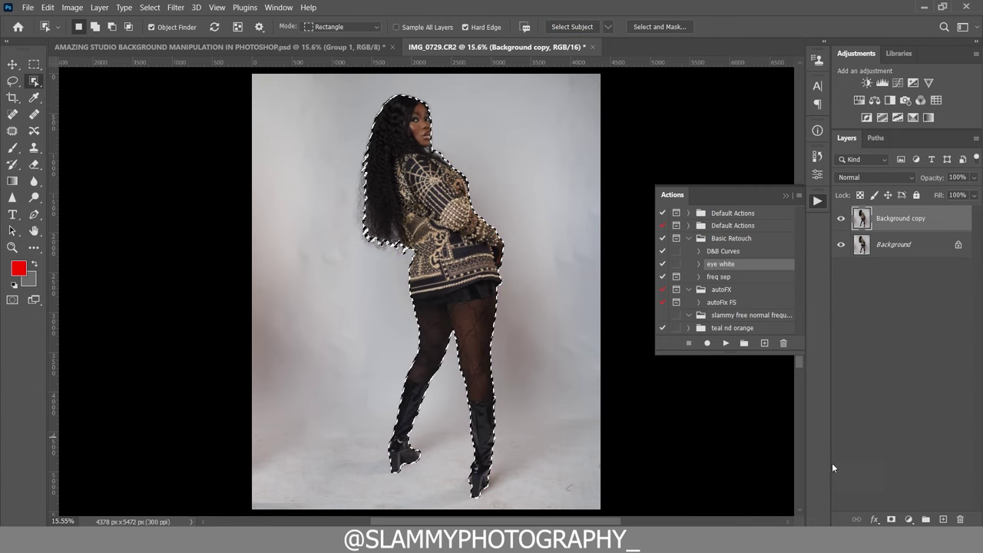
click(891, 519)
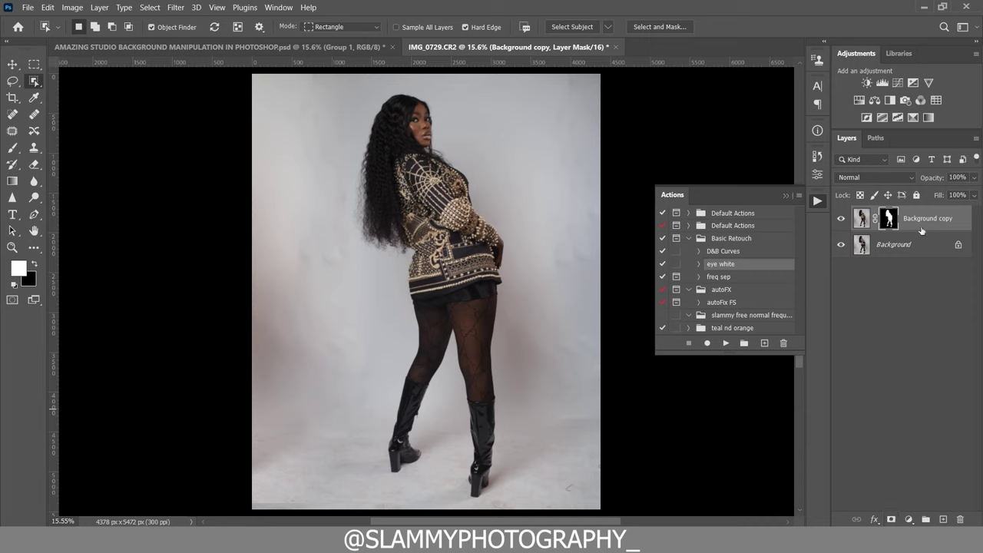
right_click(34, 82)
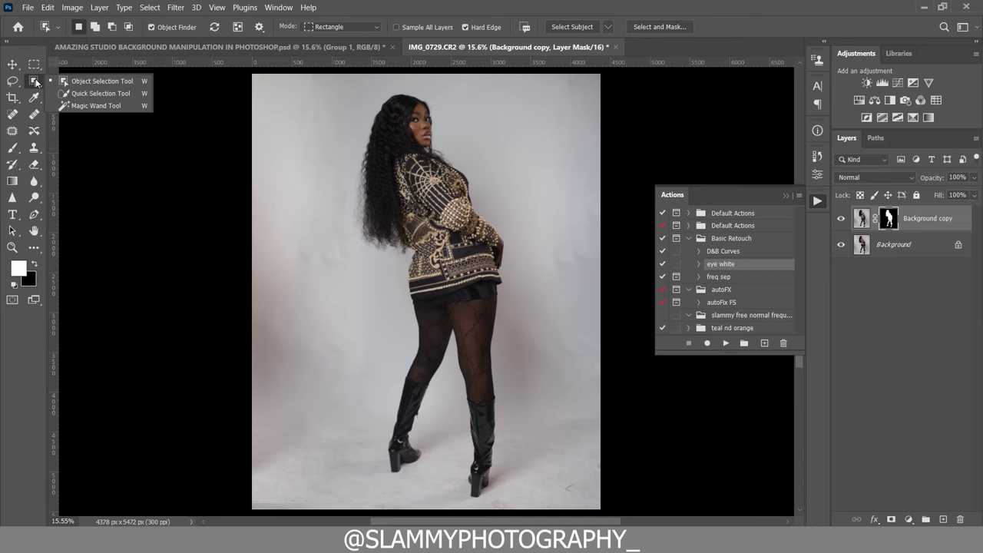
click(97, 82)
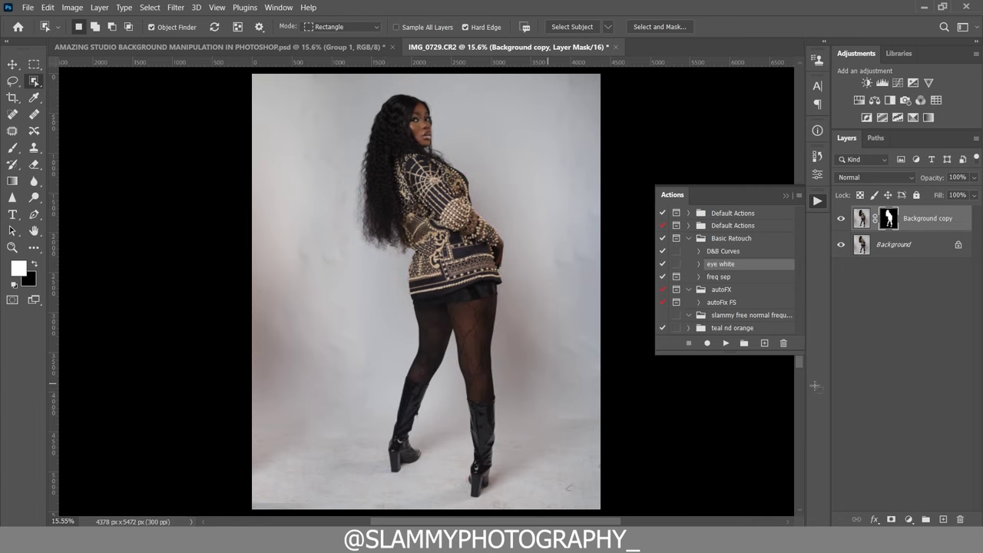
click(913, 250)
Step: Add a Black & White adjustment layer above Background and zoom into the left backdrop
click(909, 519)
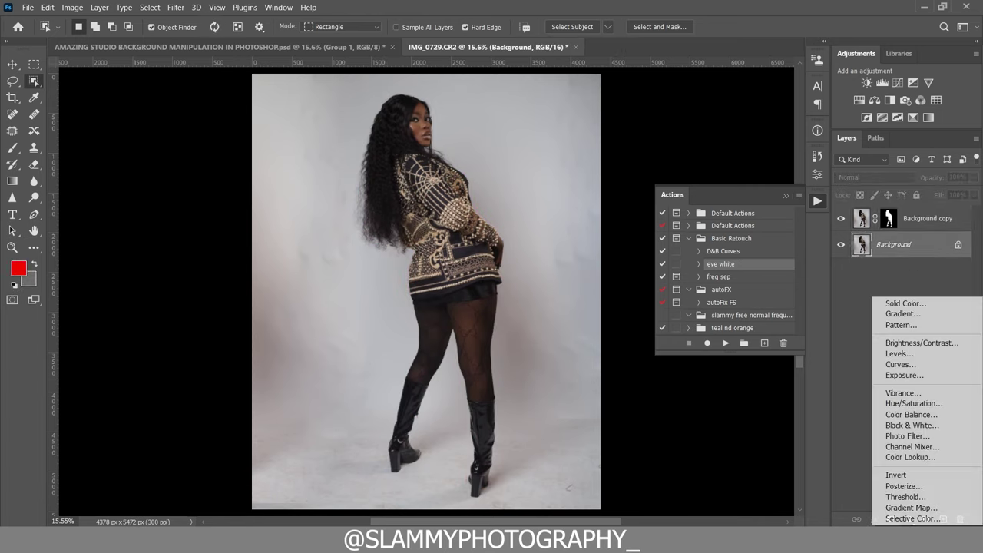
click(895, 455)
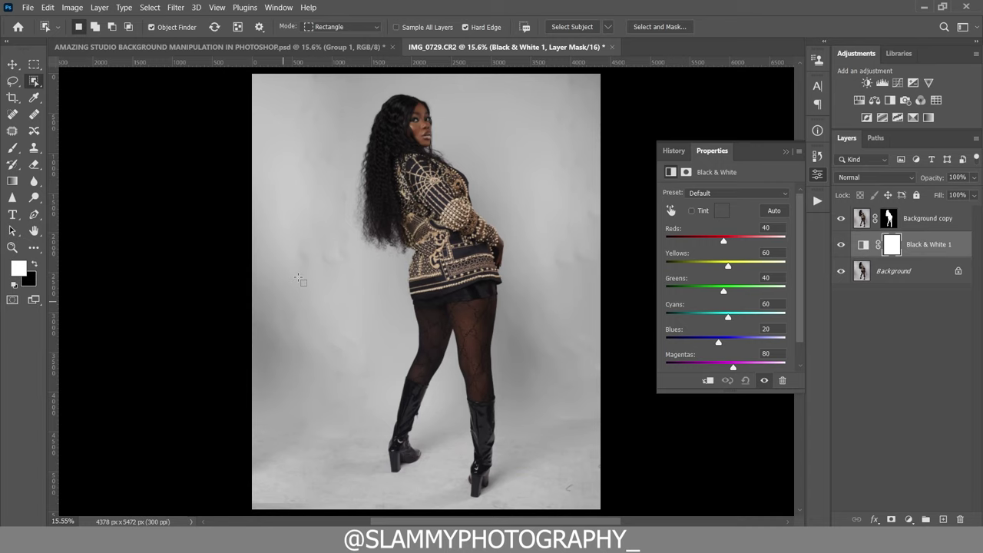
key(z)
drag(263, 363, 327, 330)
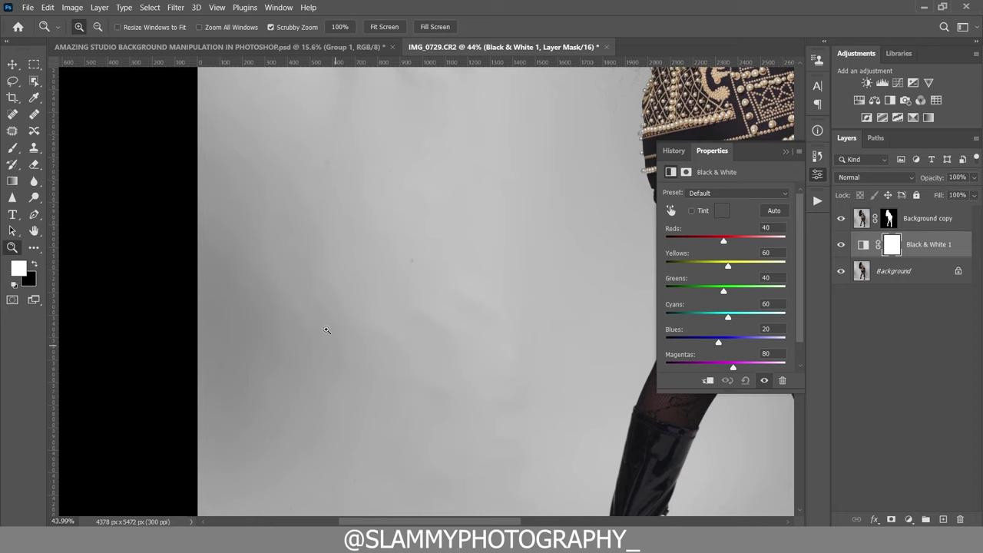
Step: Toggle the Black & White effect to compare, fit the photo on screen, and open its presets list
click(843, 245)
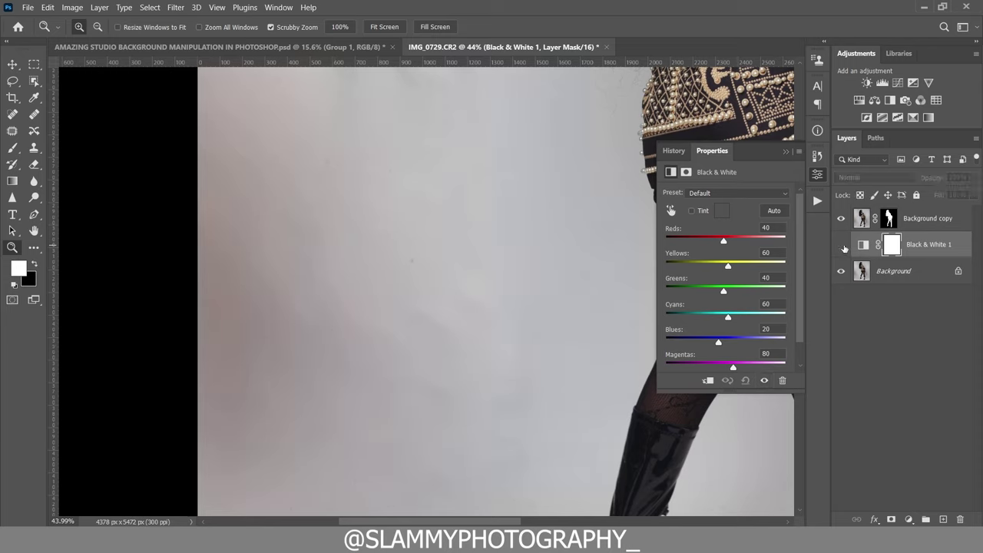
click(843, 245)
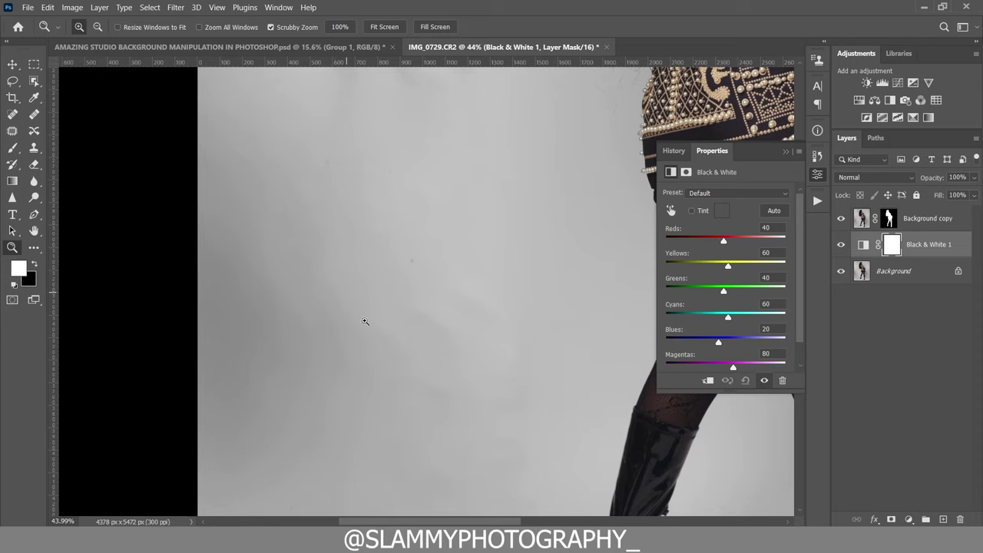
click(841, 244)
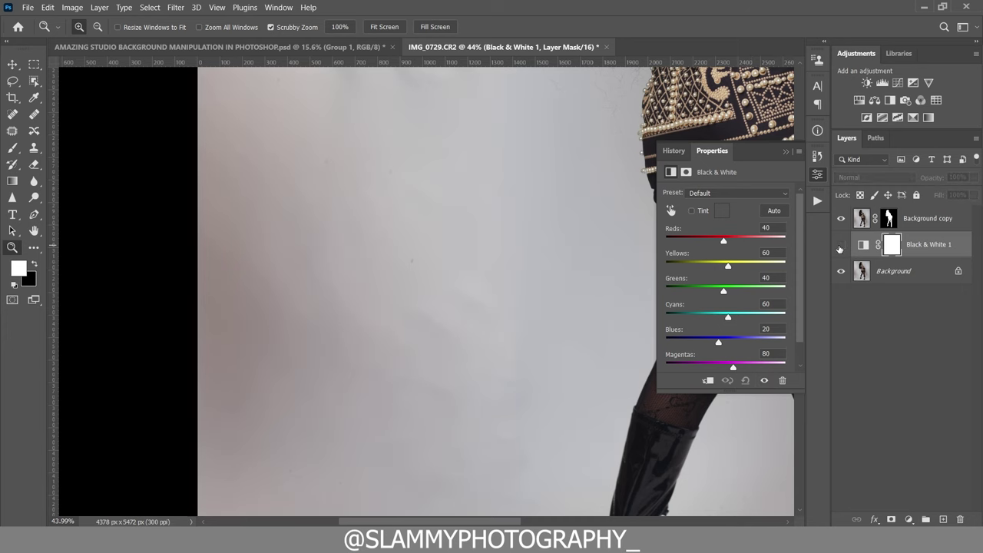
click(842, 244)
click(218, 8)
click(276, 120)
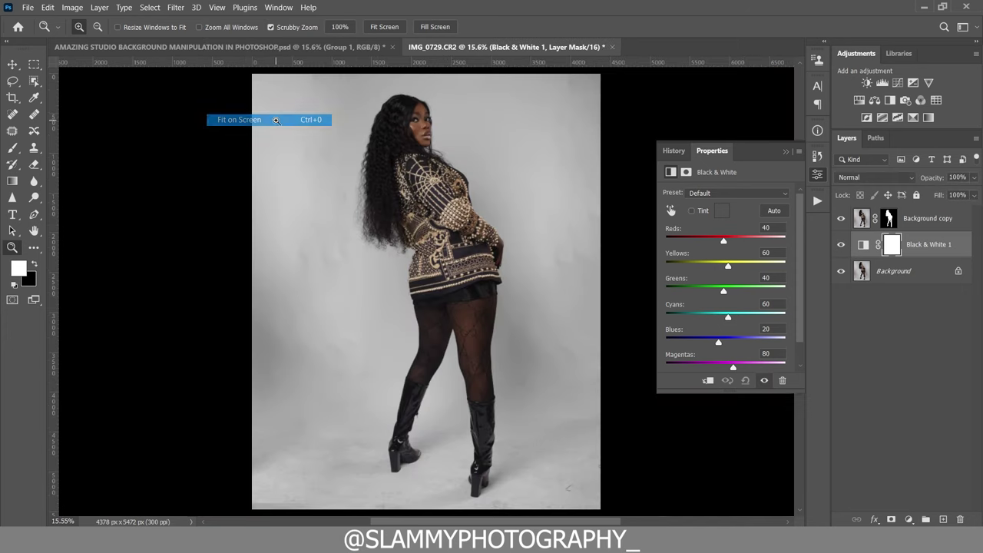
click(720, 195)
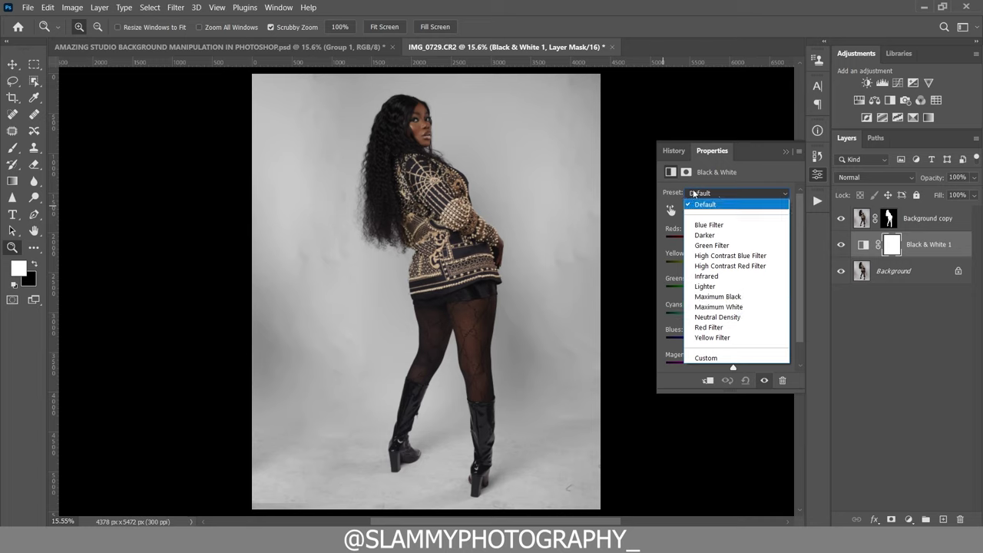
Step: Apply the Maximum White preset to Black & White 1, compare it, and close its properties
click(727, 306)
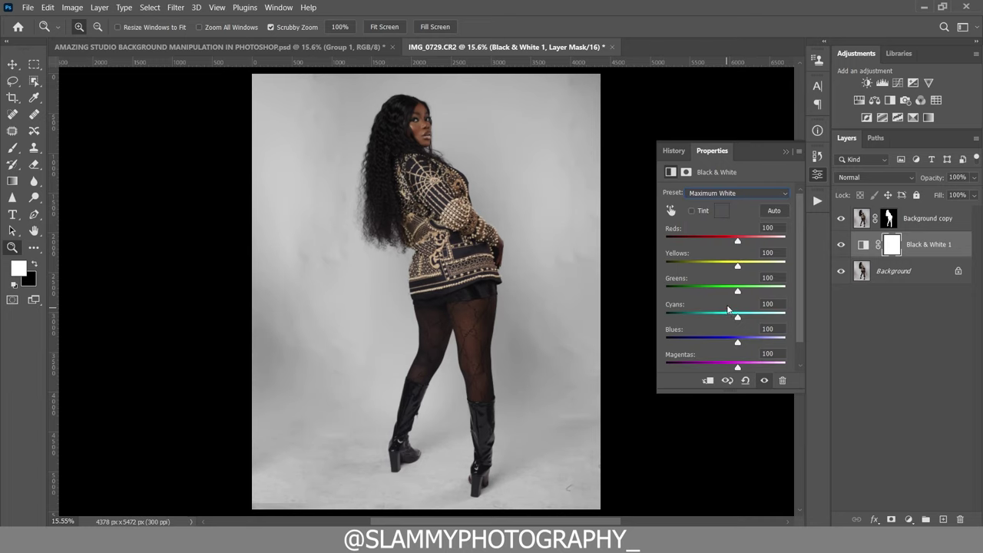
click(842, 244)
click(841, 244)
click(785, 152)
Step: Zoom in on the boots to compare the effect, then fit the whole photo in the window
drag(467, 484, 653, 392)
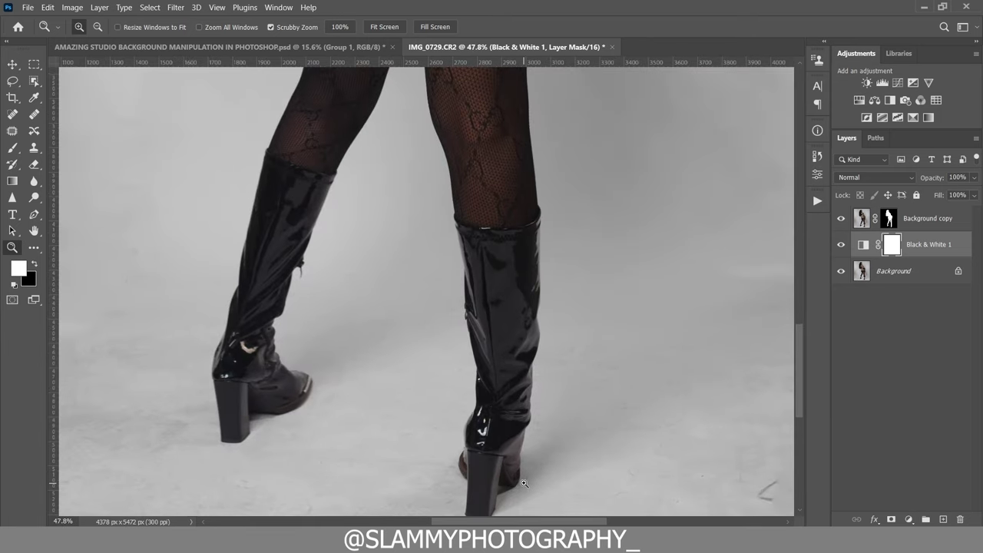
click(840, 245)
click(841, 245)
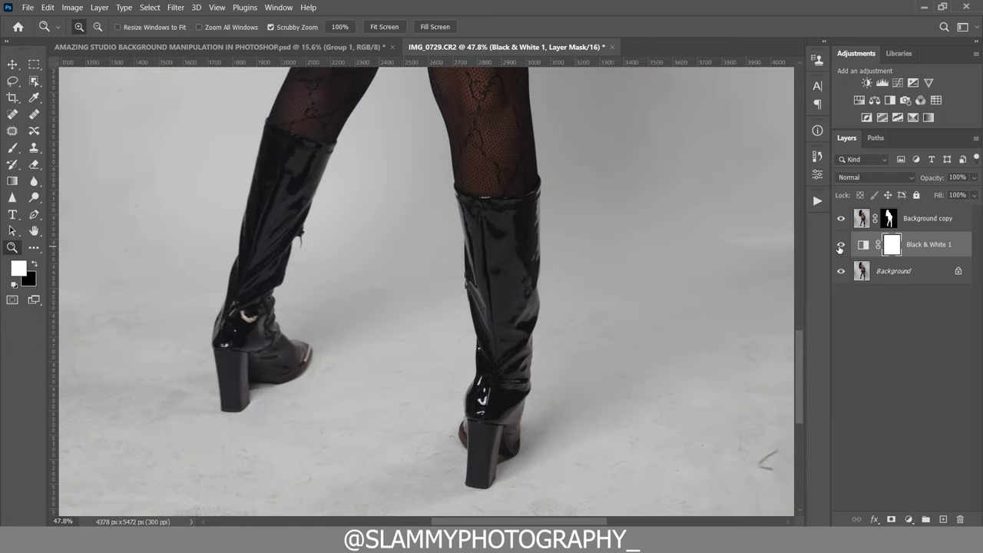
click(217, 7)
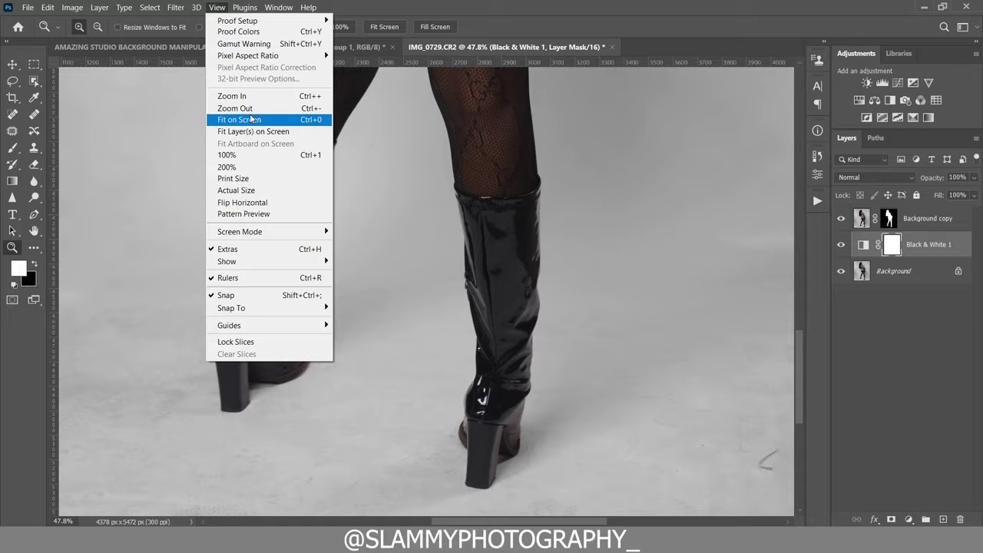
click(246, 120)
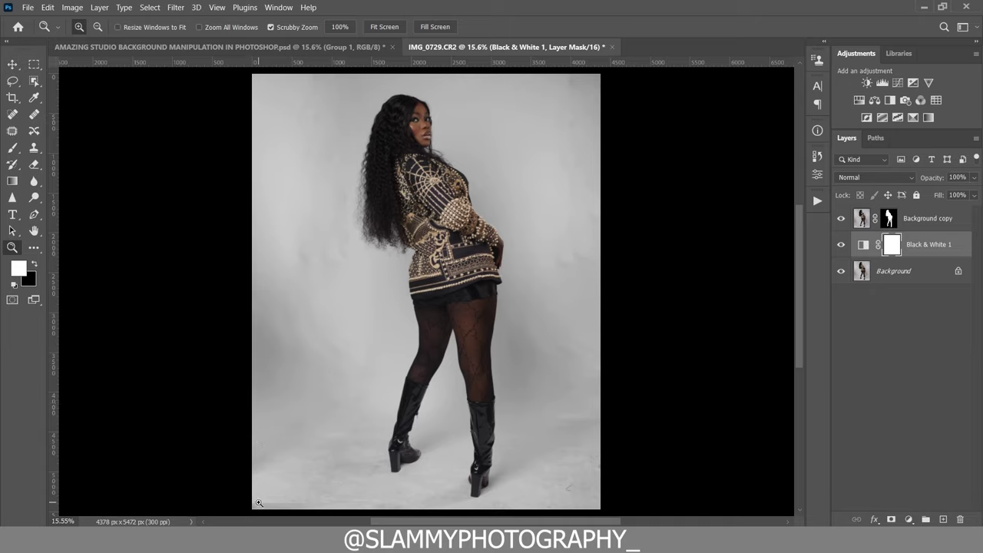
Step: In File Explorer, browse to Pictures > 33 REVAMP BKG > NEW SETS and select the flower-window backdrop
mouse_move(266, 540)
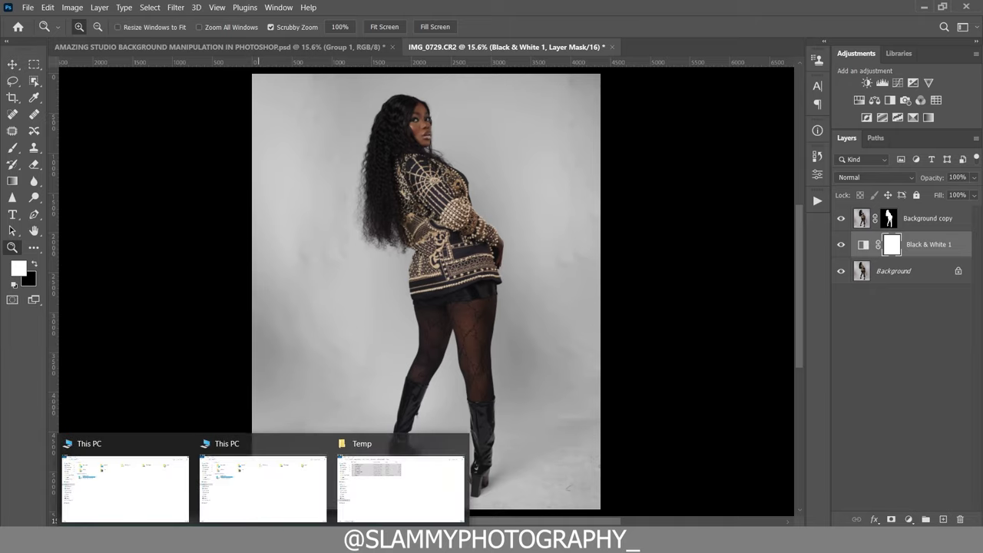
click(296, 485)
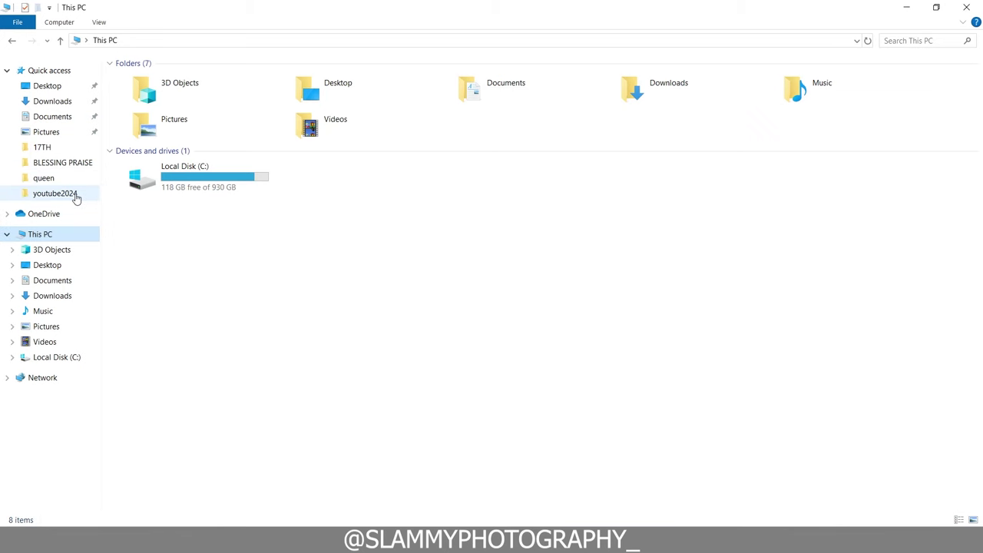
click(66, 323)
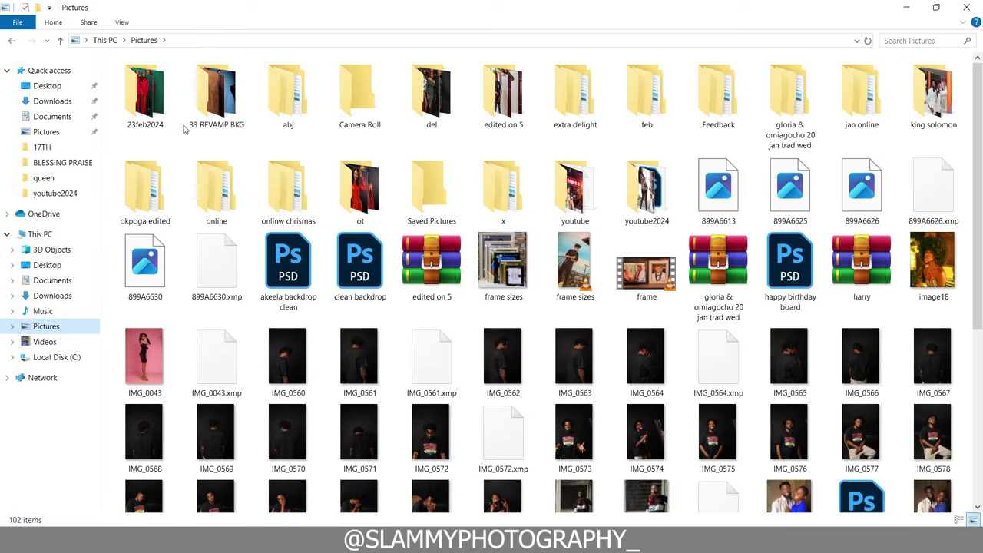
double_click(212, 88)
double_click(864, 96)
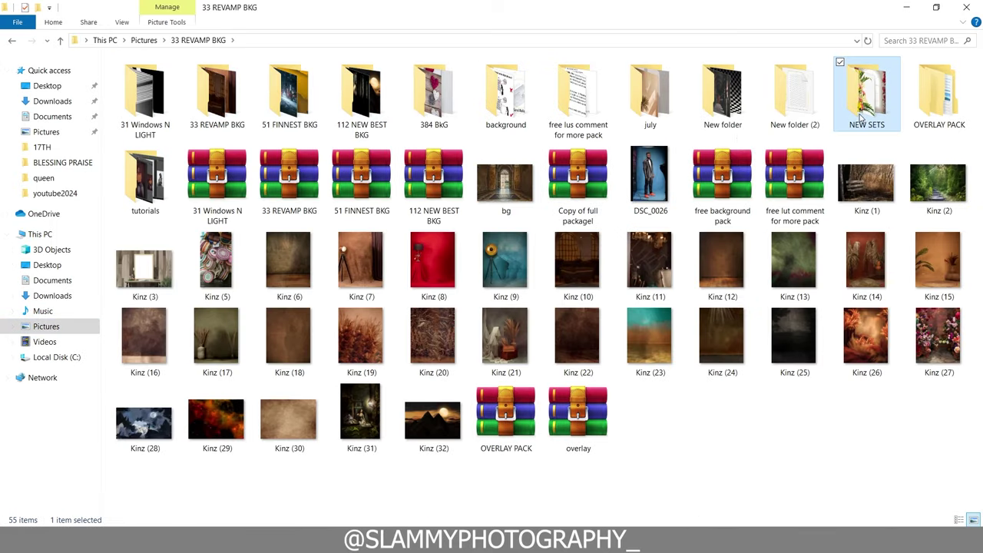
click(140, 114)
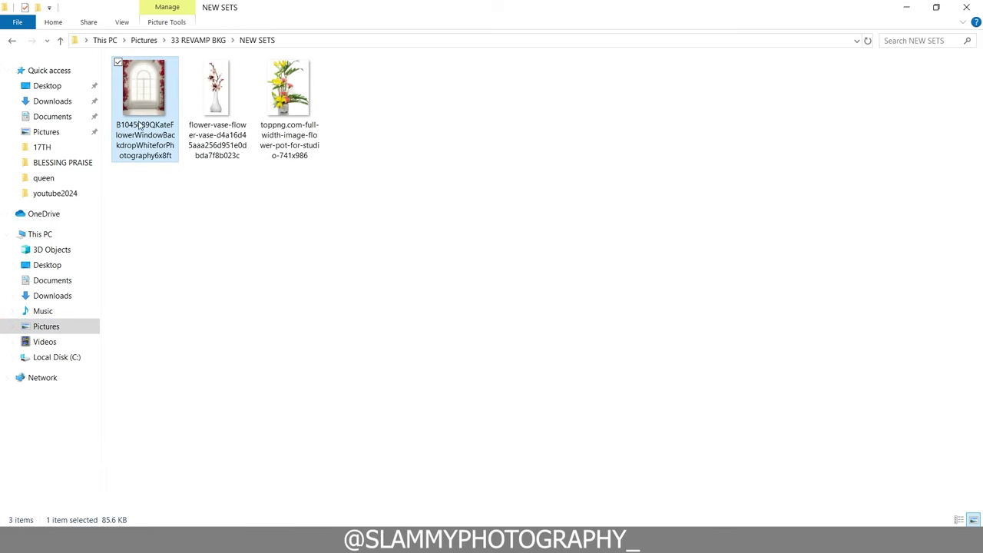
Step: Place the flower-window backdrop into the photo, scaled to 140.10% and positioned behind the woman
drag(140, 112, 399, 357)
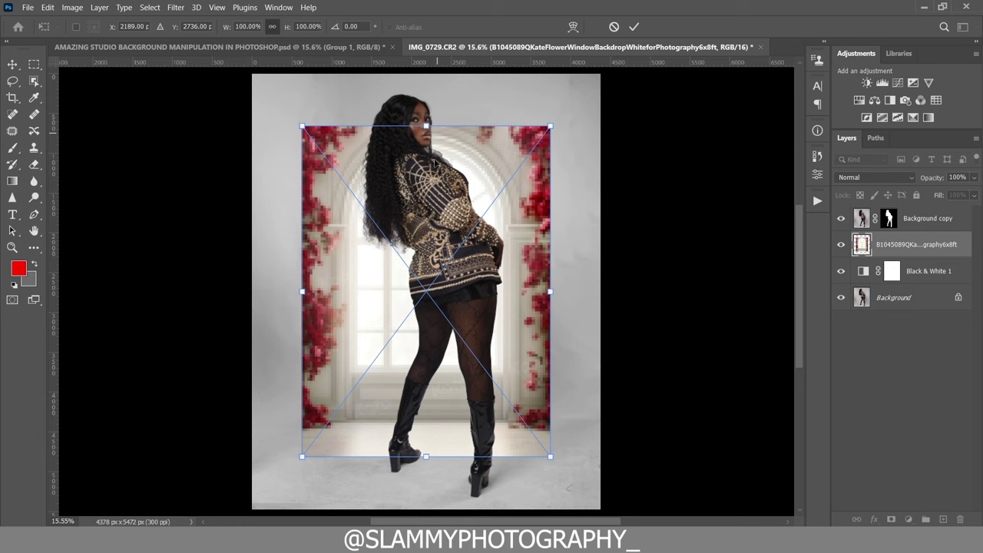
drag(435, 229, 444, 220)
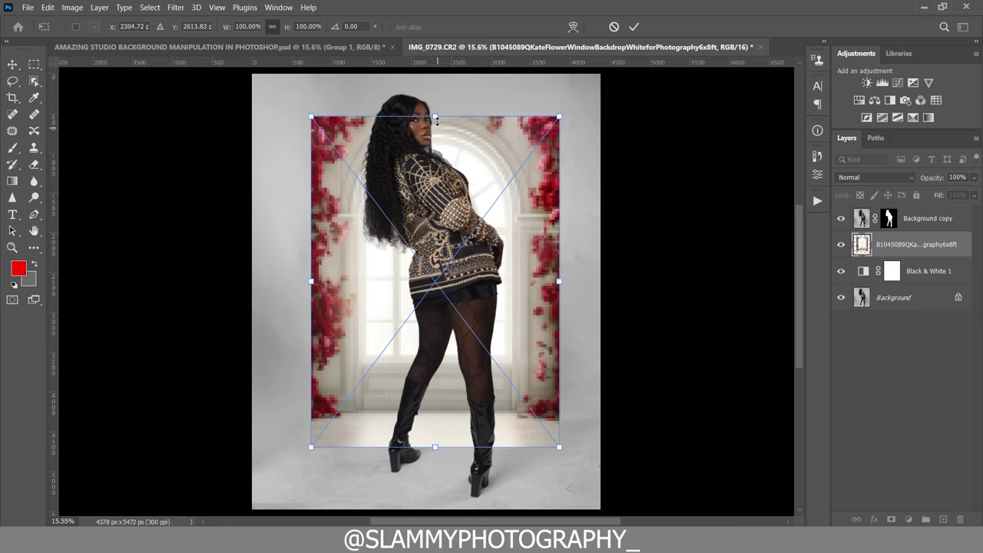
drag(436, 118, 441, 68)
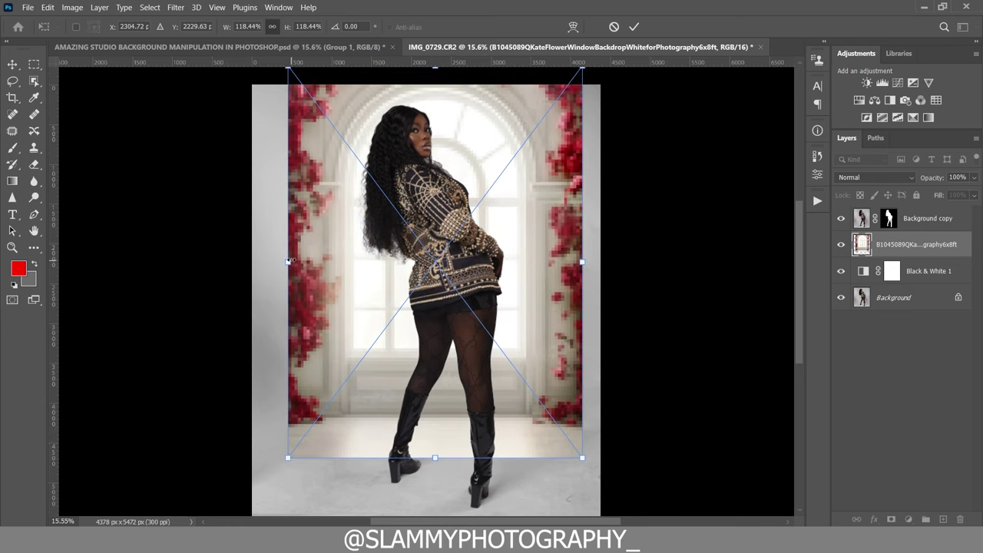
drag(288, 261, 252, 261)
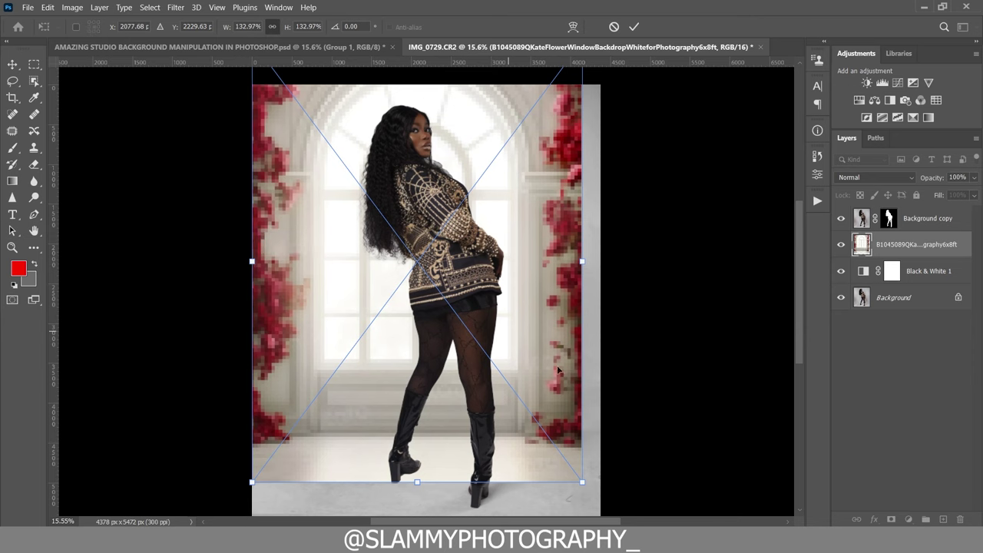
drag(581, 261, 600, 262)
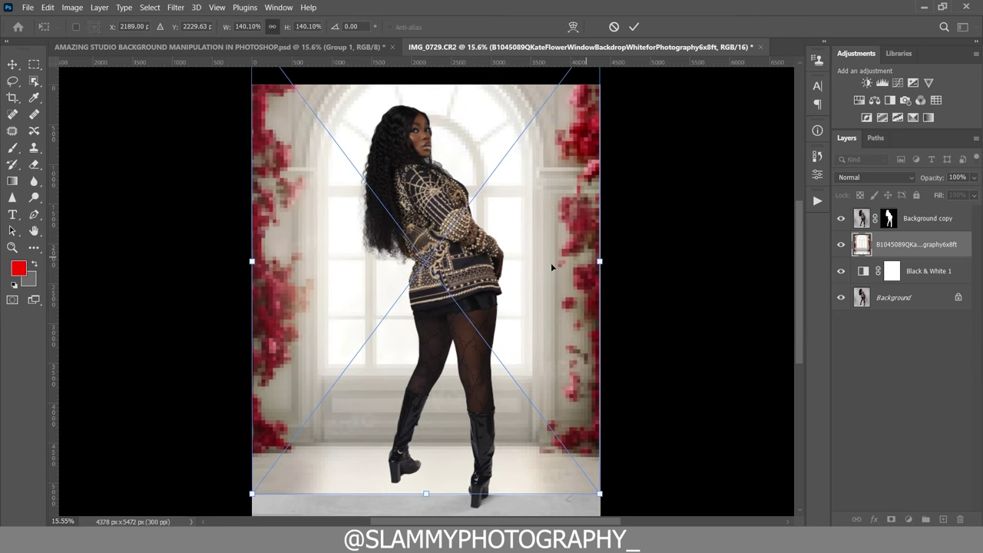
drag(388, 361, 407, 312)
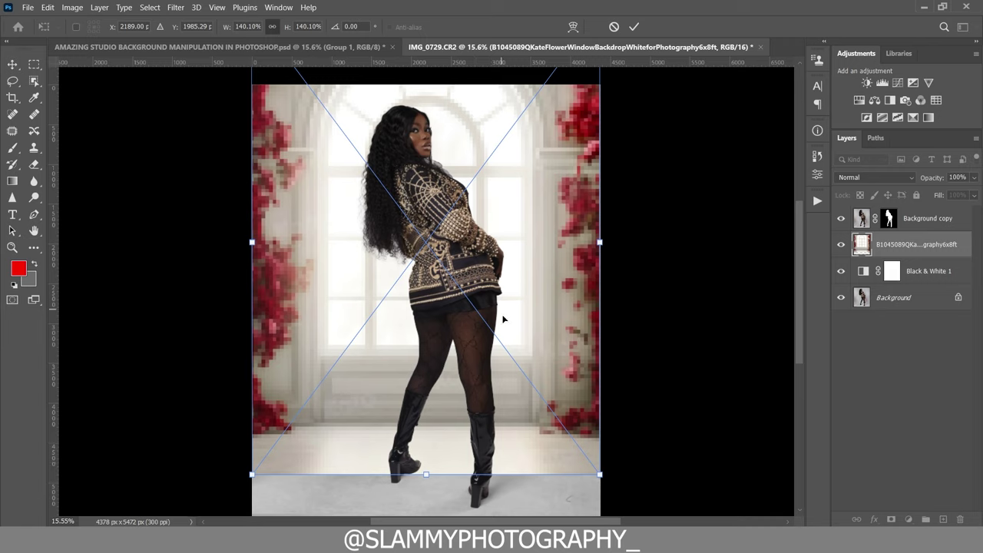
click(633, 26)
Step: Move the backdrop down below the canvas edge, commit, and hide its layer
key(z)
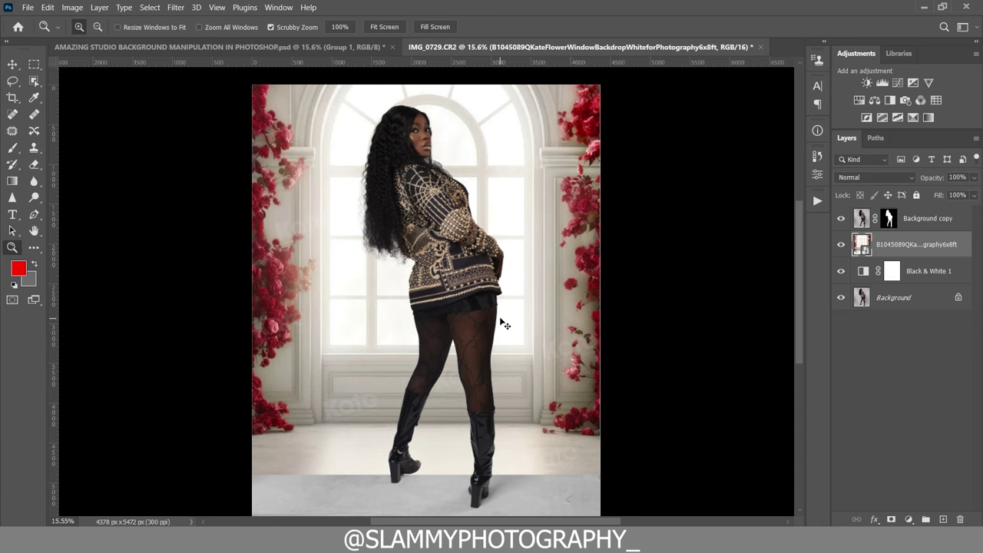
key(ctrl+t)
drag(391, 340, 390, 375)
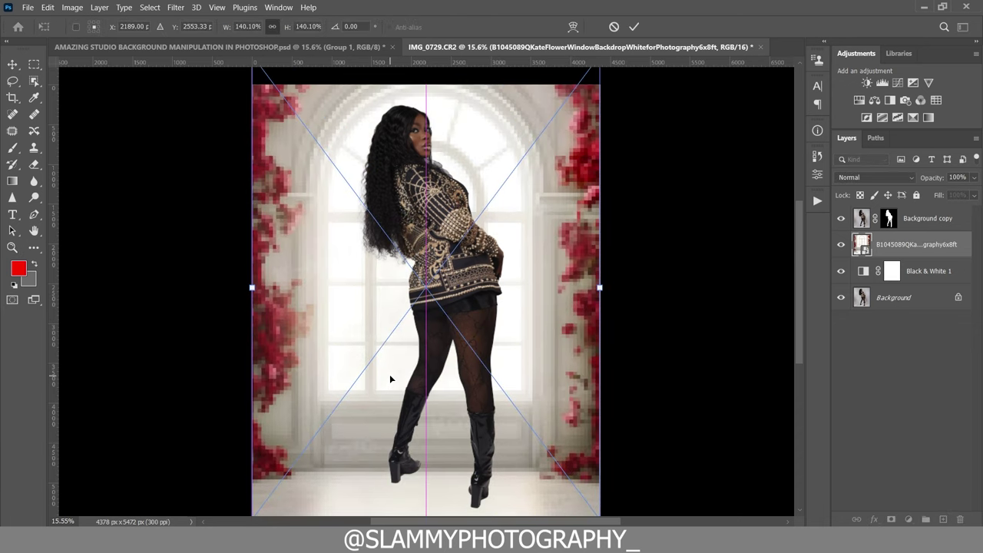
click(634, 27)
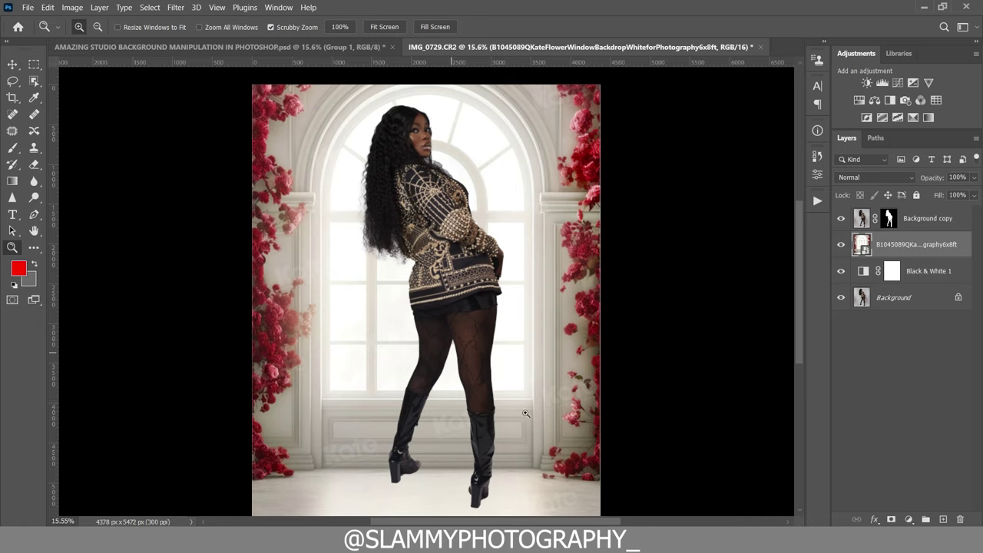
click(841, 244)
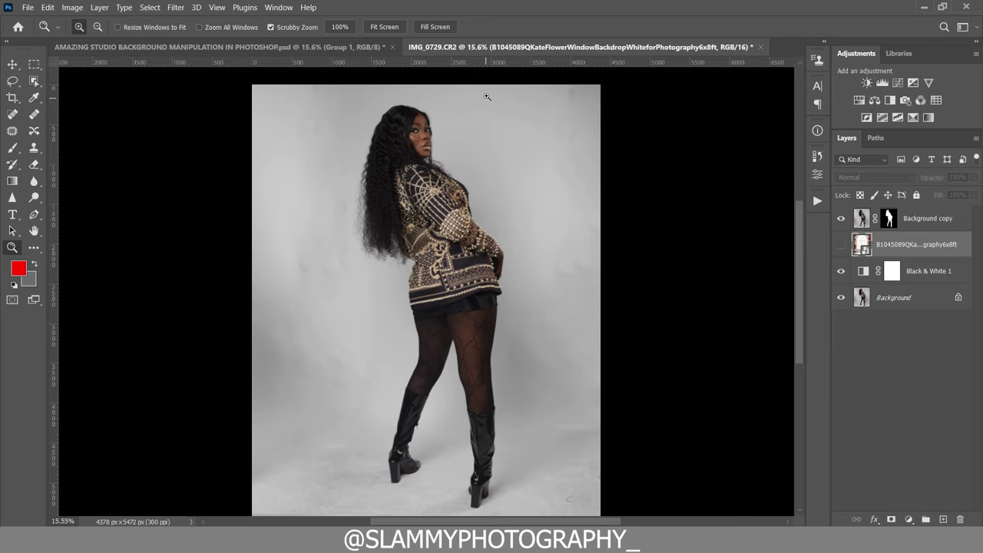
Step: Add horizontal guides at boot height and make the flower-window backdrop visible again
drag(487, 62, 524, 420)
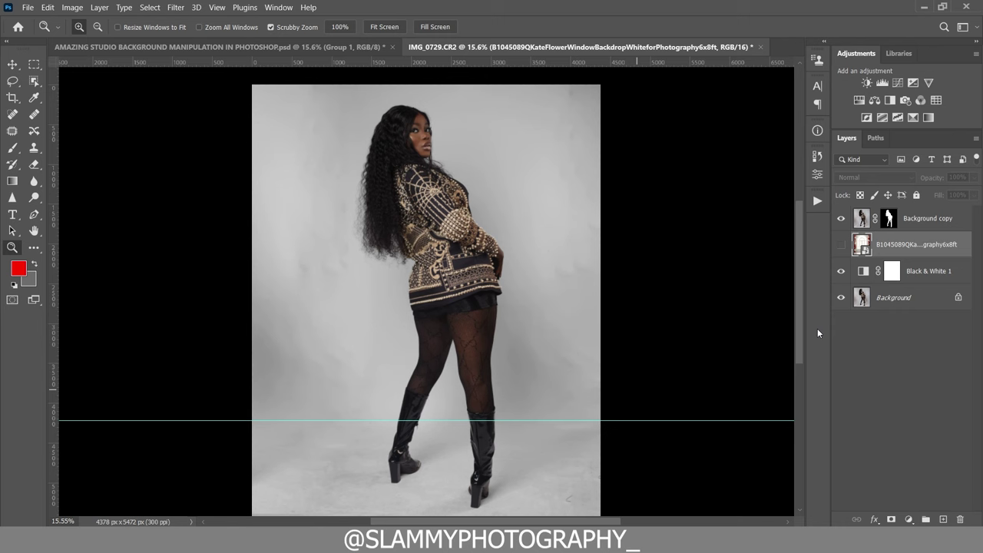
click(842, 245)
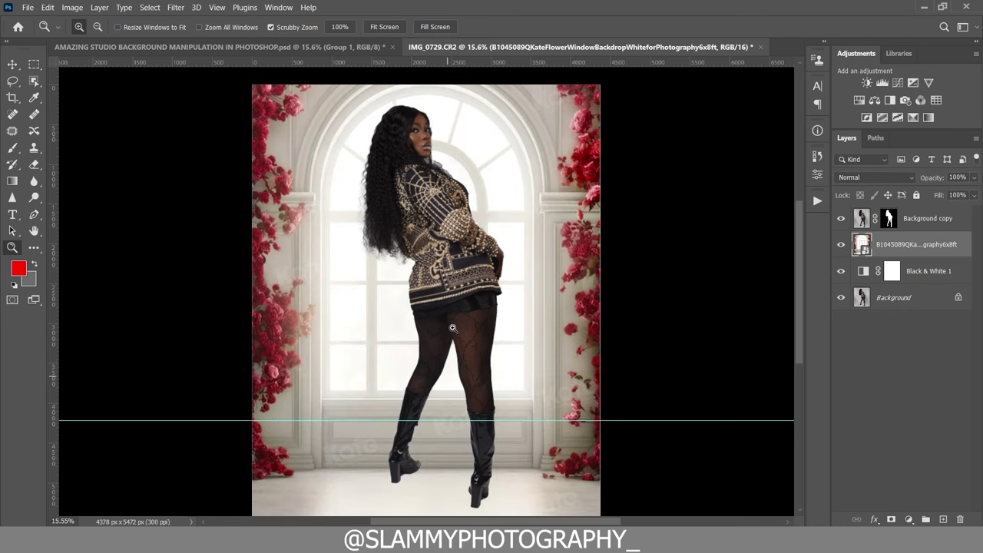
drag(413, 63, 420, 421)
Step: Turn the rulers off and back on from the View menu
click(216, 7)
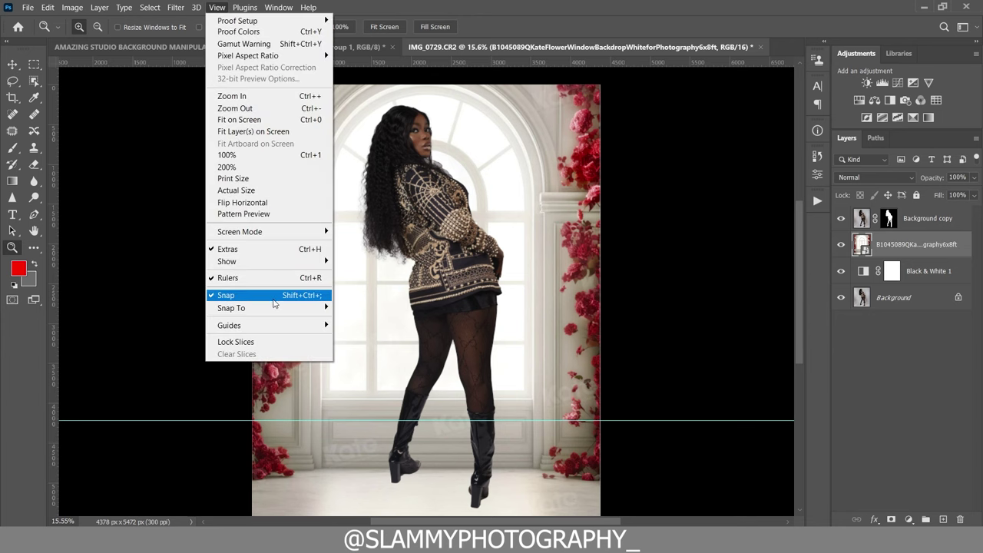
click(274, 278)
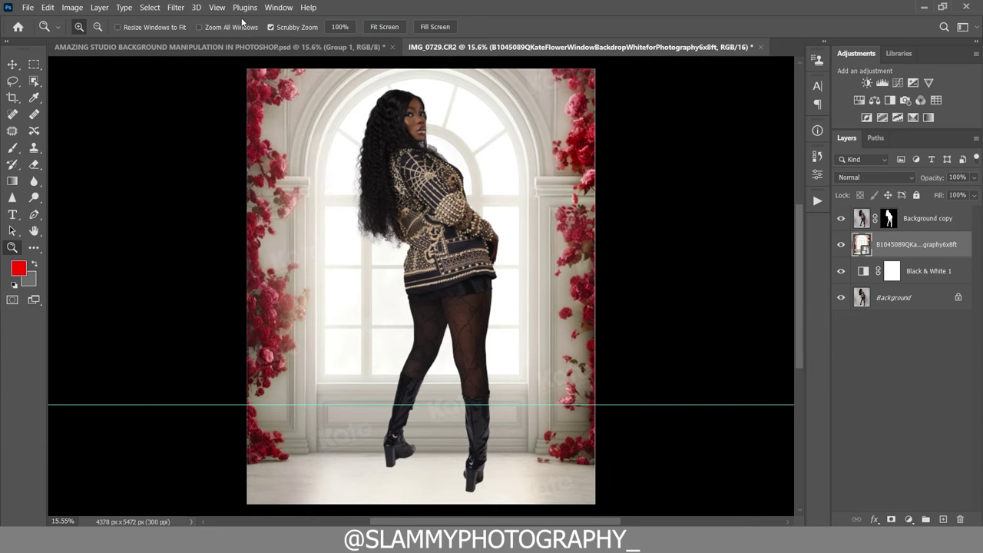
click(216, 7)
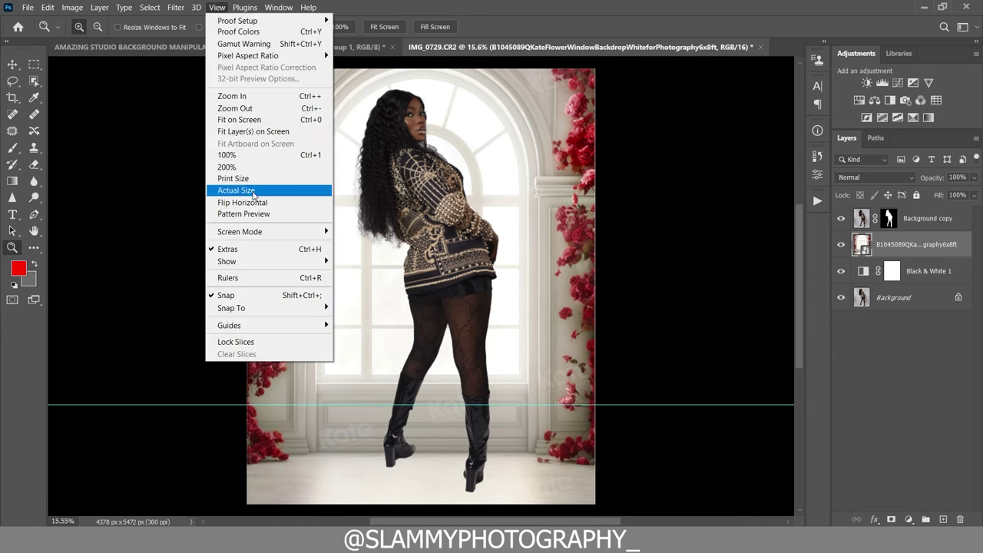
click(261, 277)
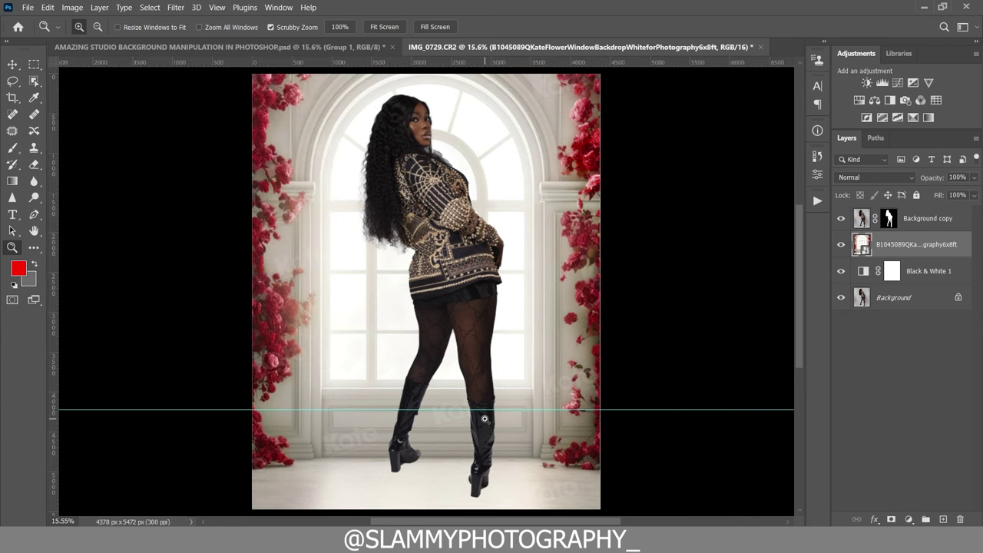
Step: Move the window backdrop up and slightly right and commit the new position
key(ctrl+t)
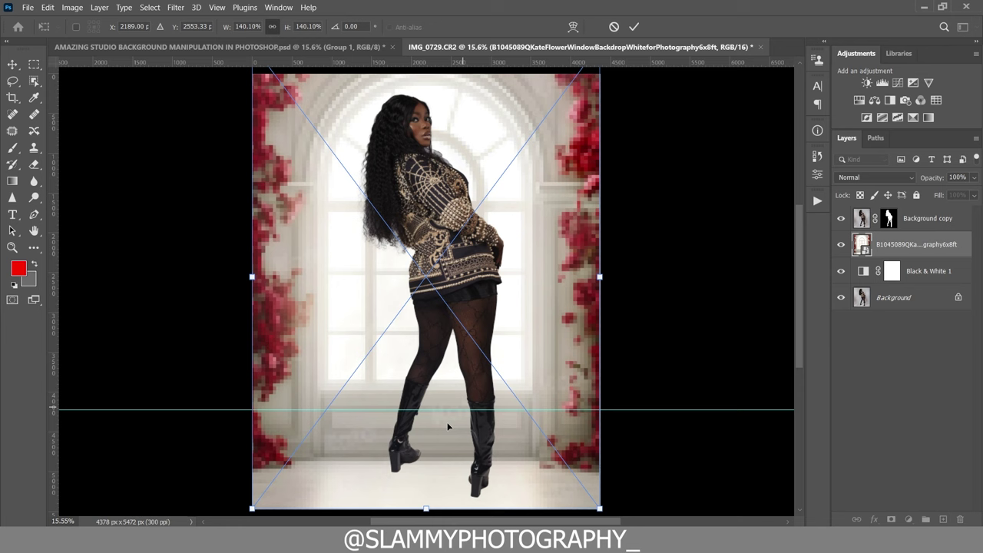
drag(448, 427, 434, 380)
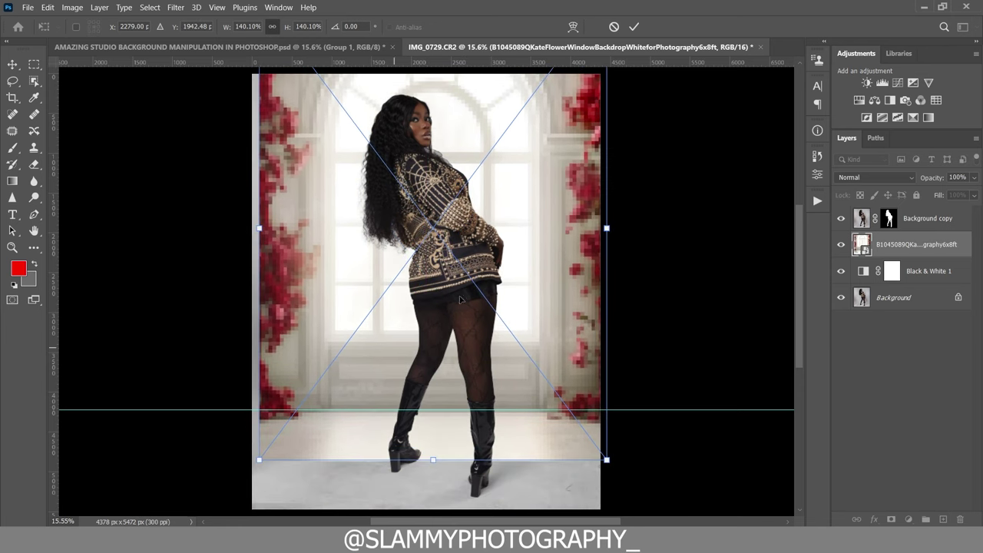
click(634, 28)
key(z)
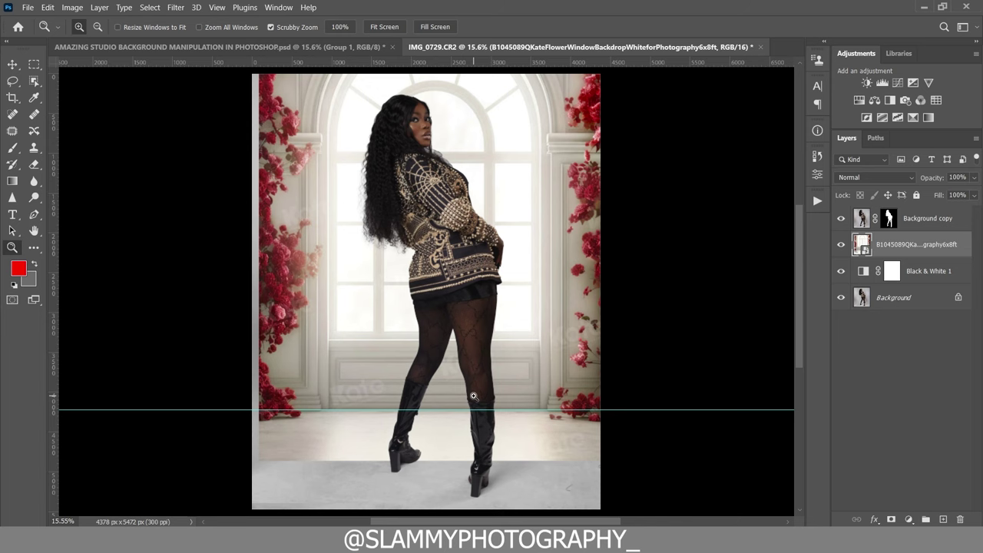
Step: Scale the backdrop up to about 296%, align its floor with the guide, and commit
key(ctrl+t)
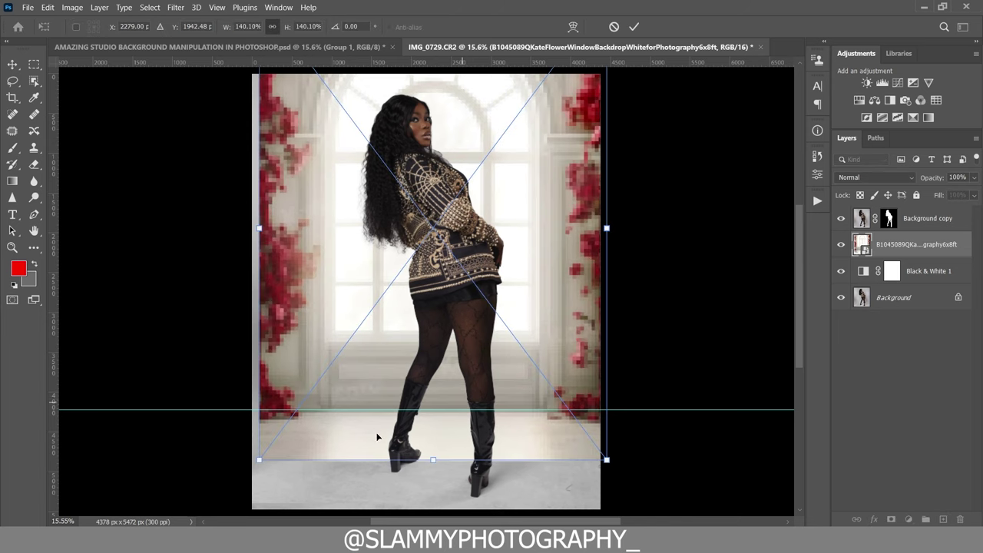
drag(267, 464, 202, 547)
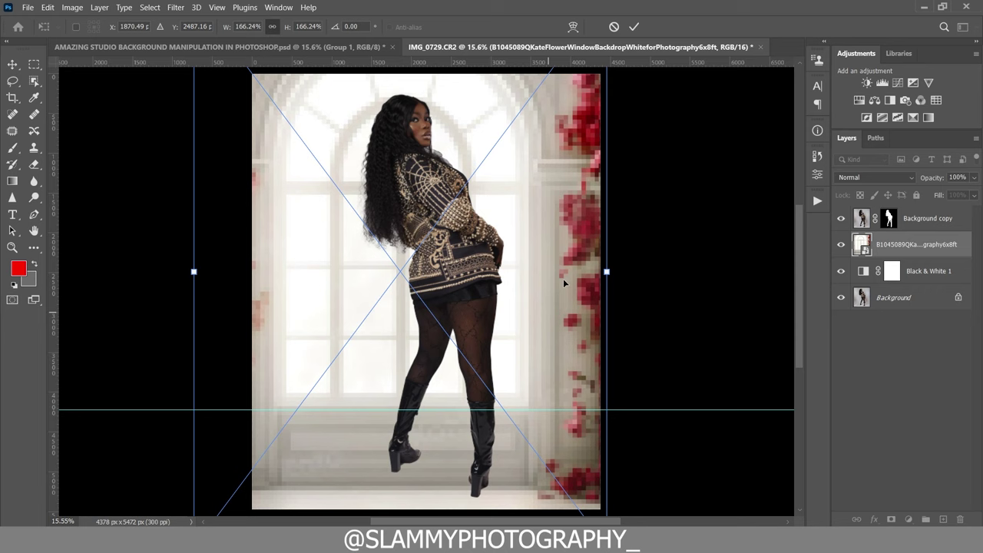
drag(606, 272, 698, 269)
drag(415, 430, 415, 260)
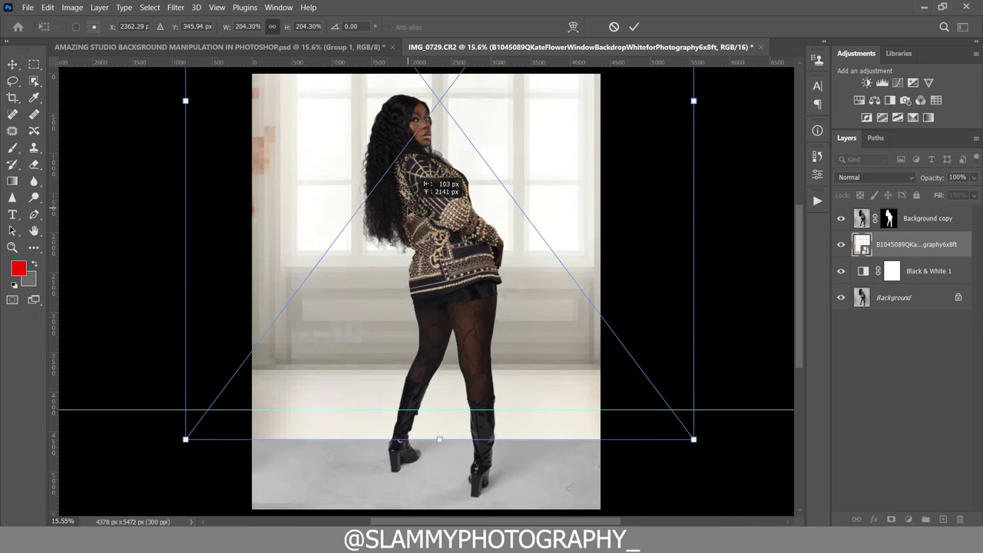
drag(438, 437, 444, 538)
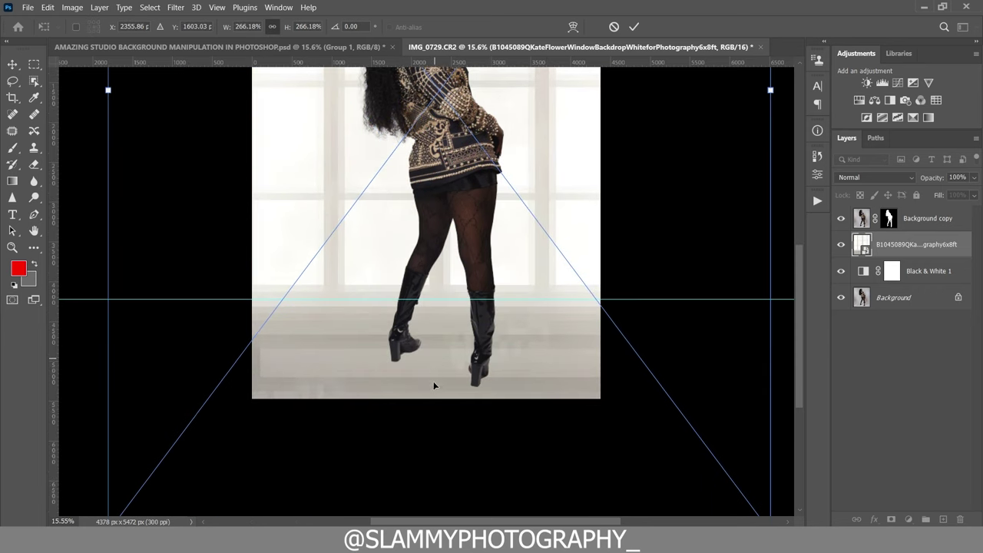
drag(435, 386, 417, 191)
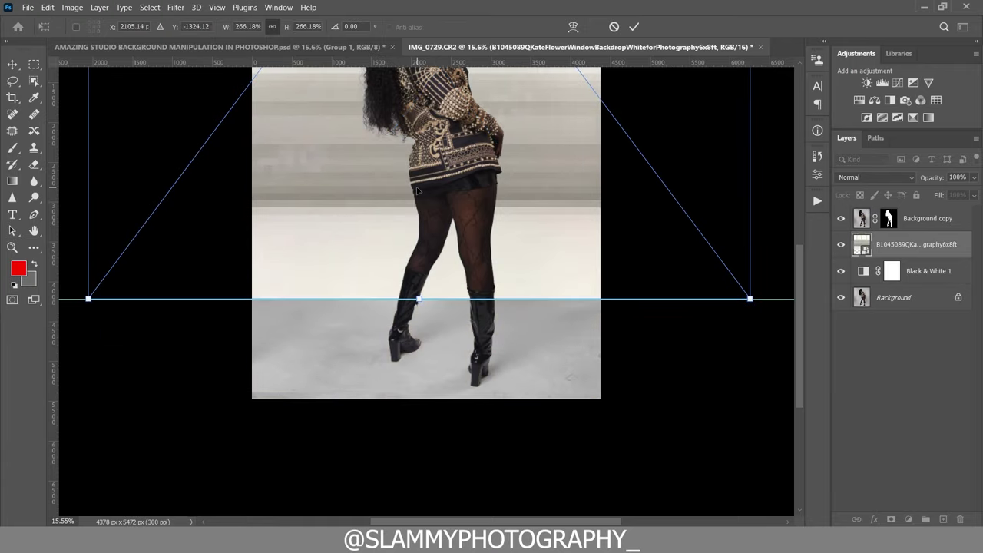
mouse_move(422, 315)
mouse_down()
mouse_move(423, 301)
mouse_move(418, 430)
mouse_move(422, 303)
mouse_move(422, 332)
mouse_move(421, 322)
mouse_up()
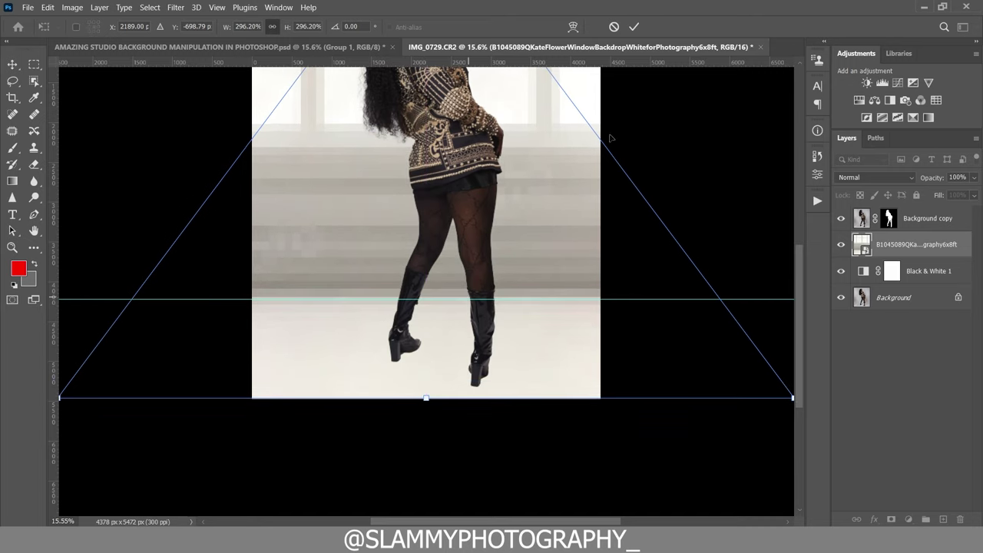
click(635, 28)
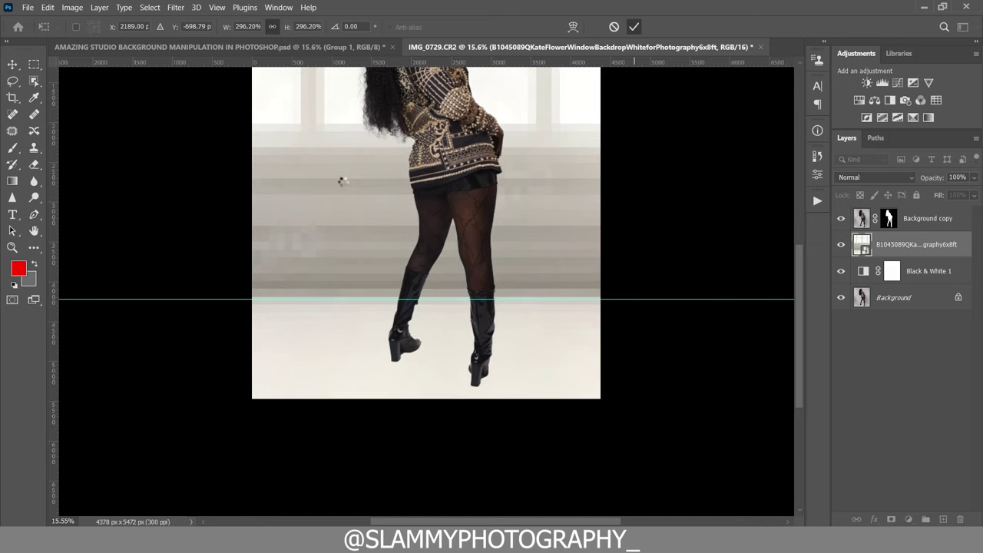
Step: Fit the image on screen, clear the guides, and set the window backdrop layer to Multiply
click(217, 7)
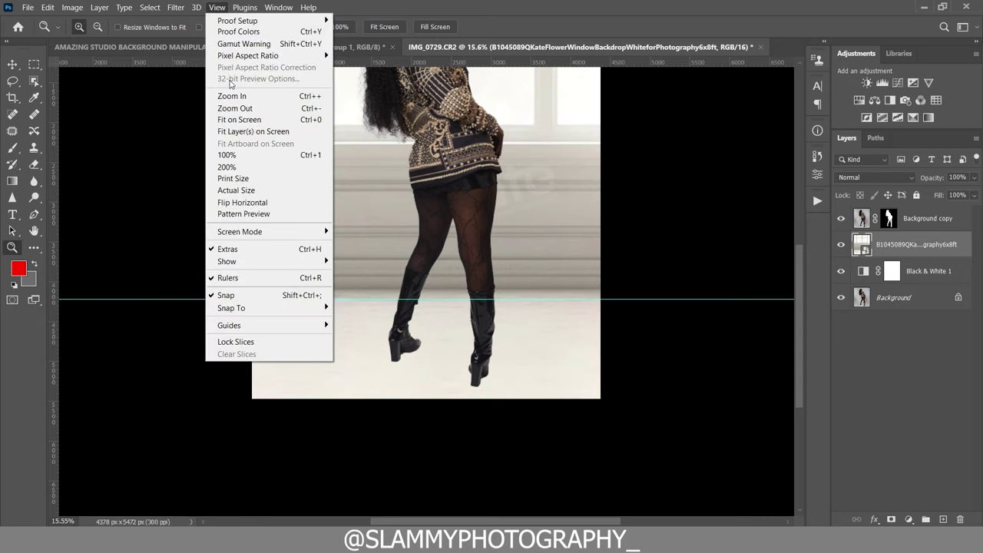
click(235, 121)
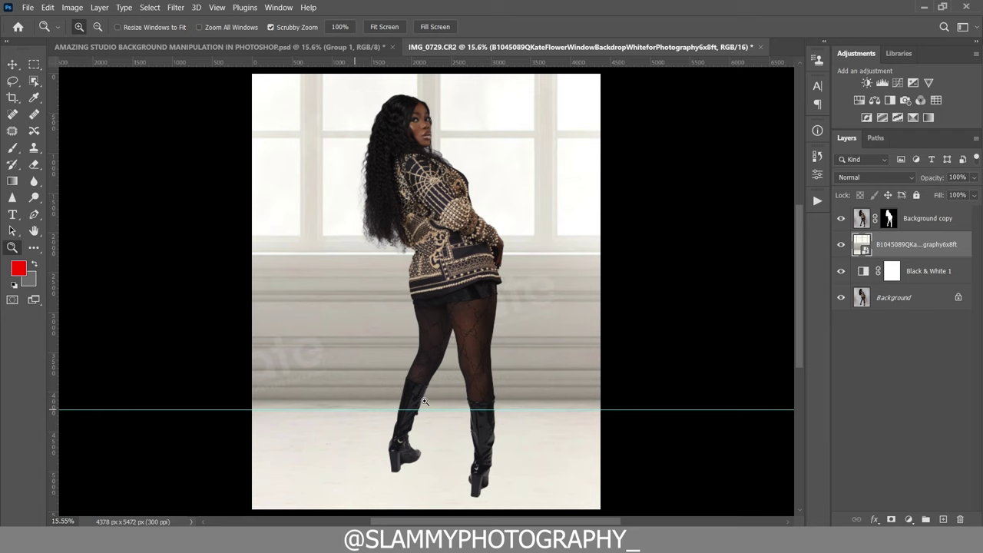
click(216, 6)
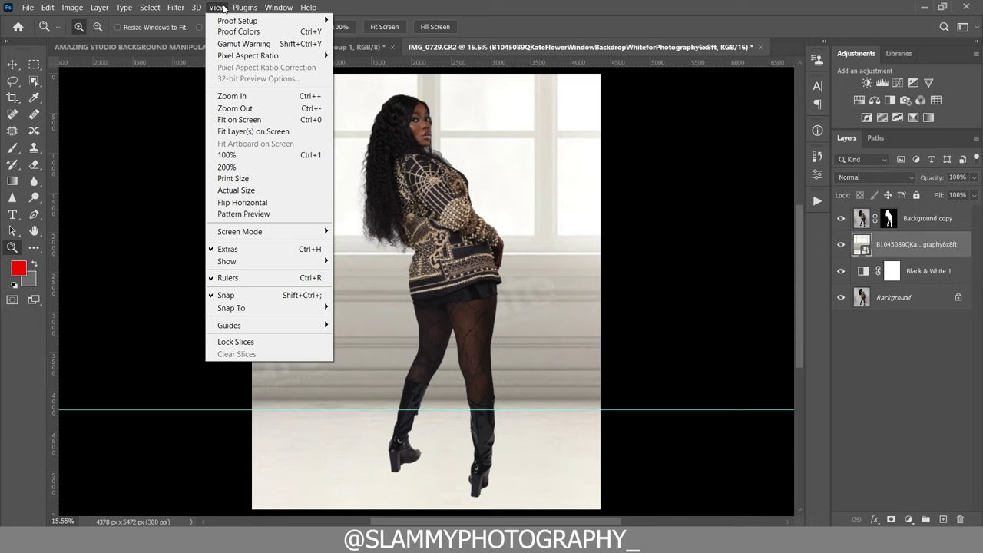
mouse_move(307, 327)
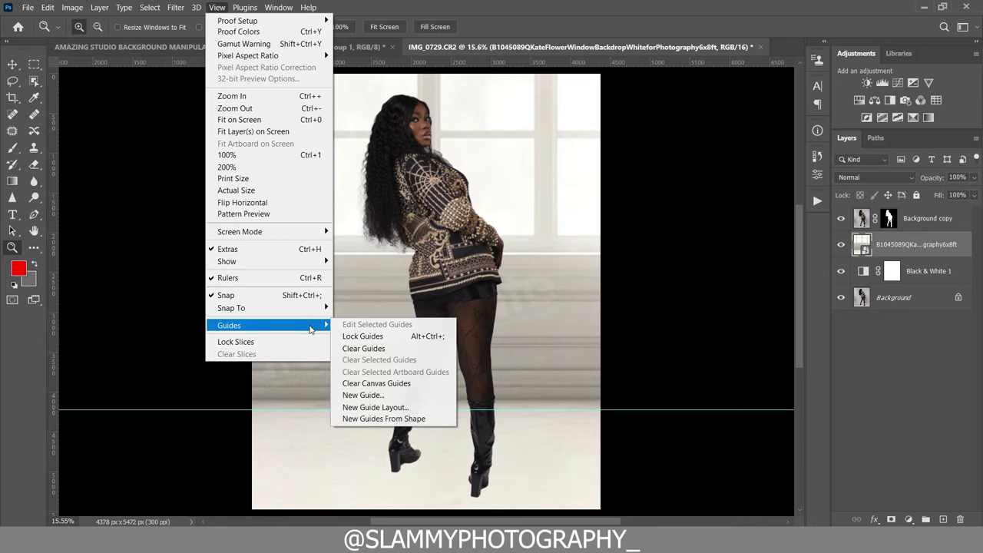
click(366, 349)
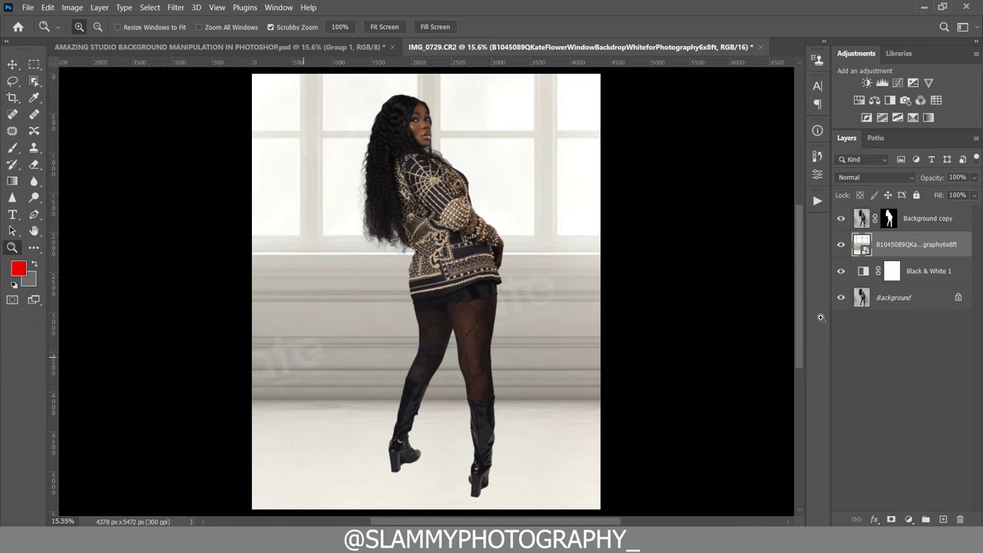
click(874, 177)
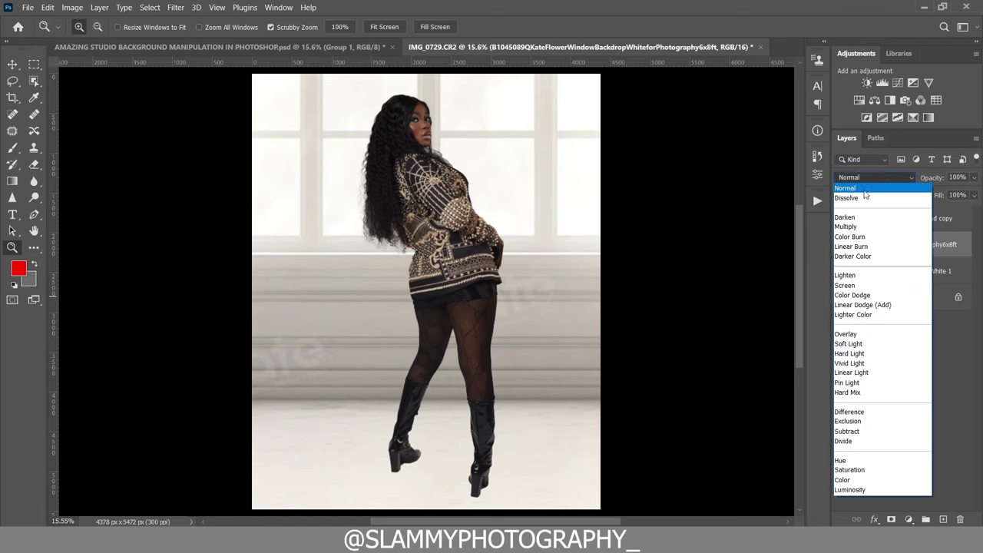
click(860, 227)
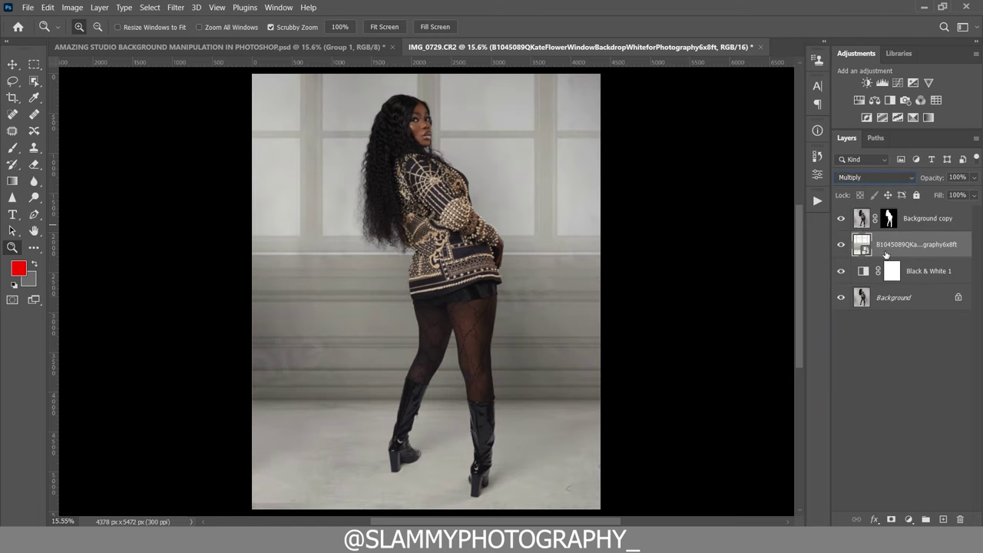
Step: Drag the arched-window floral backdrop from the NEW SETS folder onto the canvas
mouse_move(265, 542)
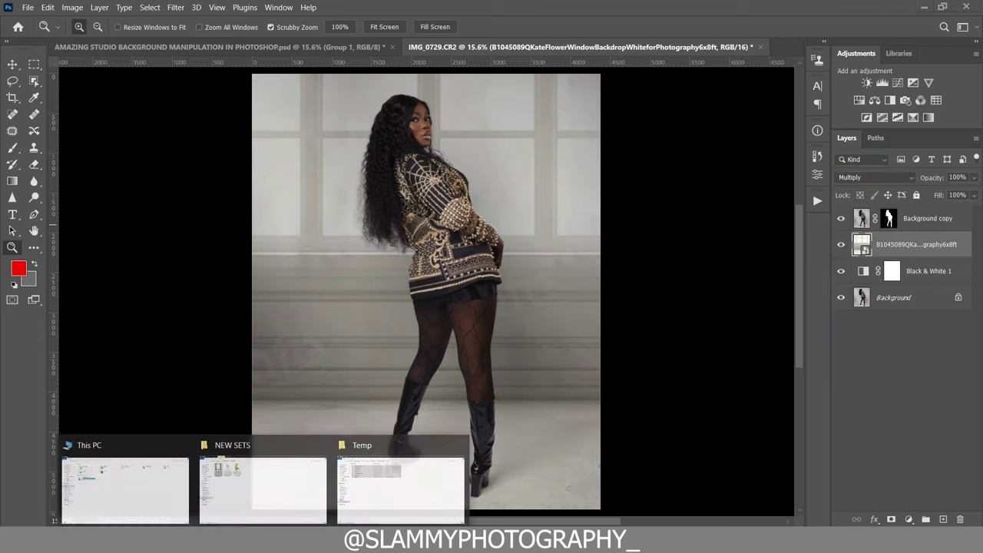
click(268, 491)
drag(154, 121, 398, 384)
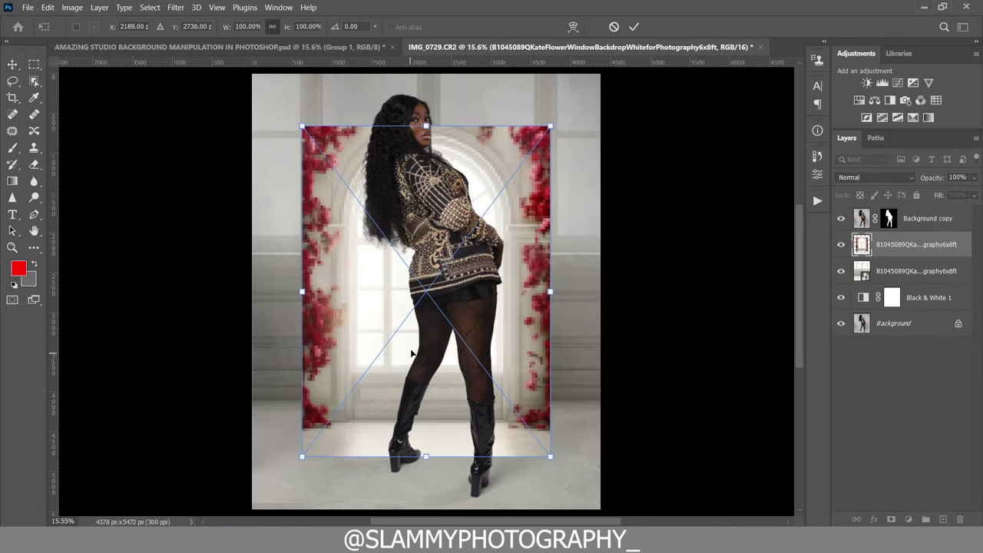
drag(412, 332, 418, 313)
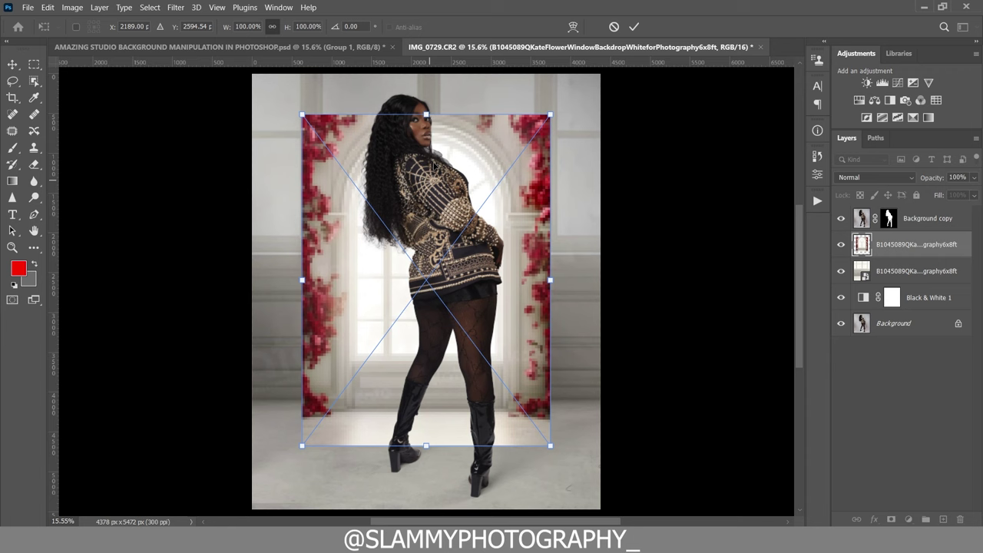
Step: Enlarge the backdrop to 152.10% to cover the canvas, commit it, and hide the layer
drag(427, 114, 426, 74)
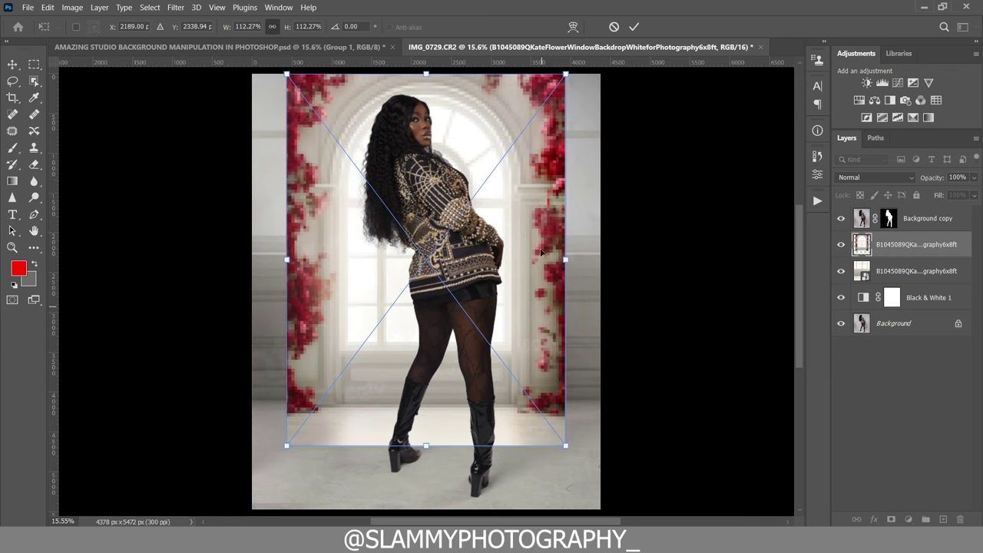
drag(566, 259, 630, 259)
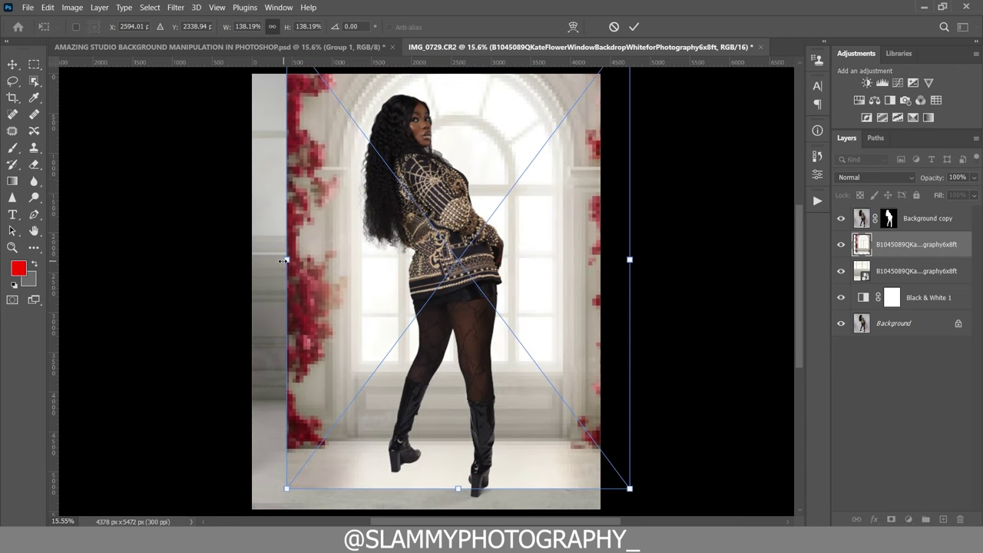
drag(282, 261, 252, 261)
drag(376, 264, 409, 274)
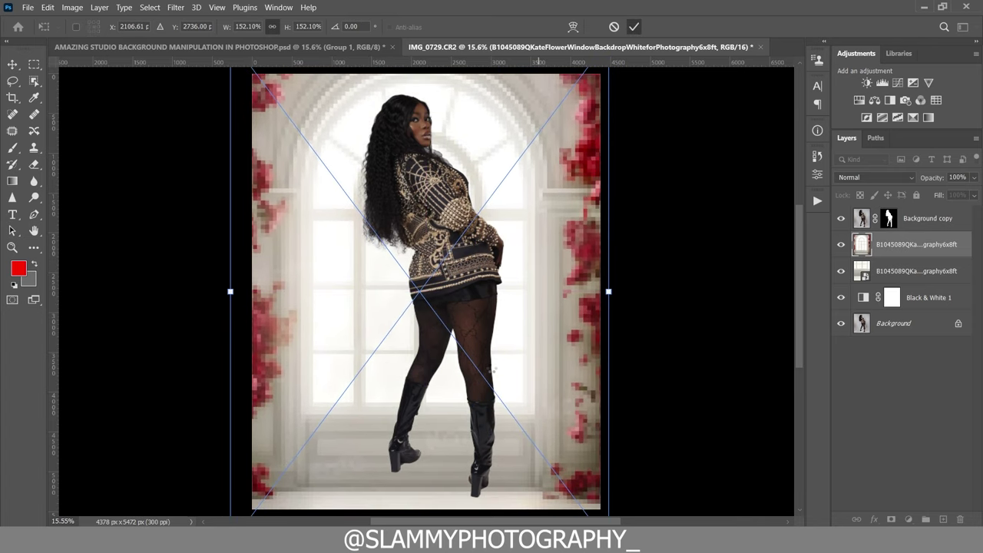
key(Return)
key(z)
click(840, 244)
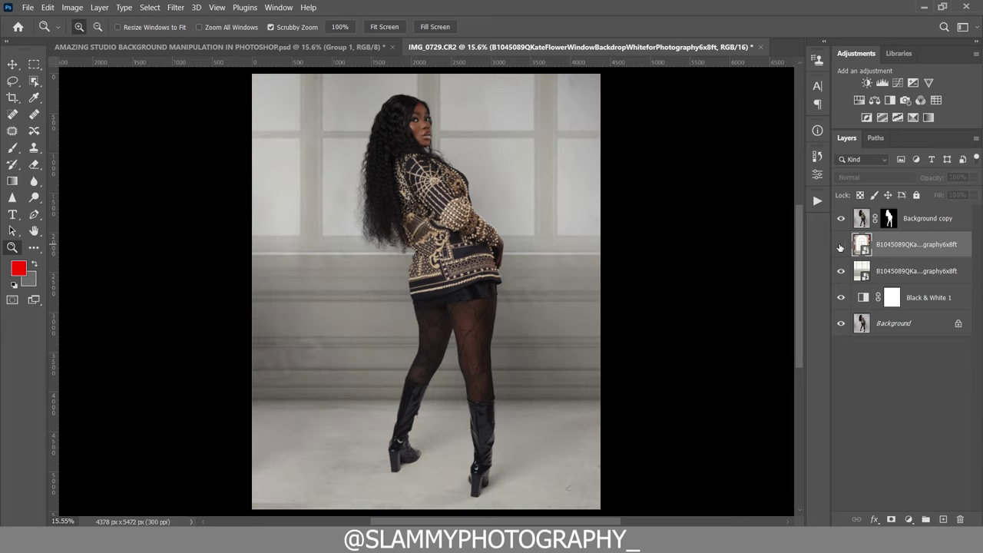
Step: Mask the floral backdrop to a rectangular selection above the floor
click(34, 64)
drag(248, 75, 605, 400)
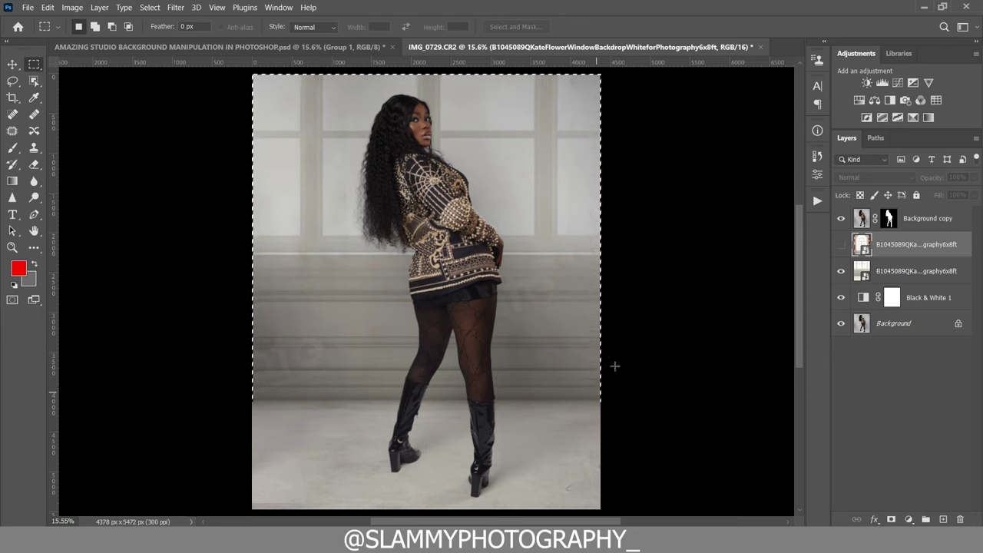
click(840, 244)
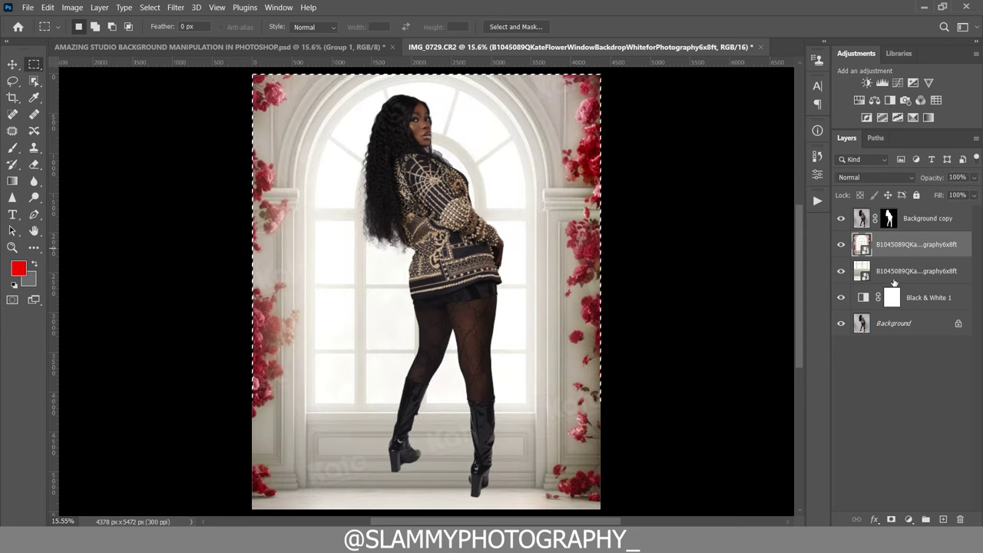
click(891, 520)
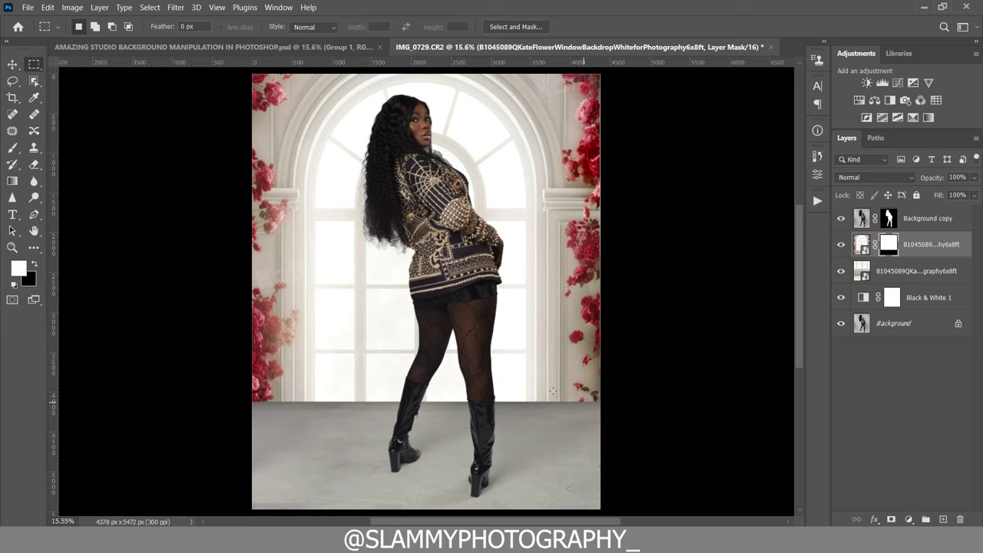
Step: Set the floral backdrop layer's blend mode to Multiply, then select the plain window backdrop
click(862, 244)
click(865, 178)
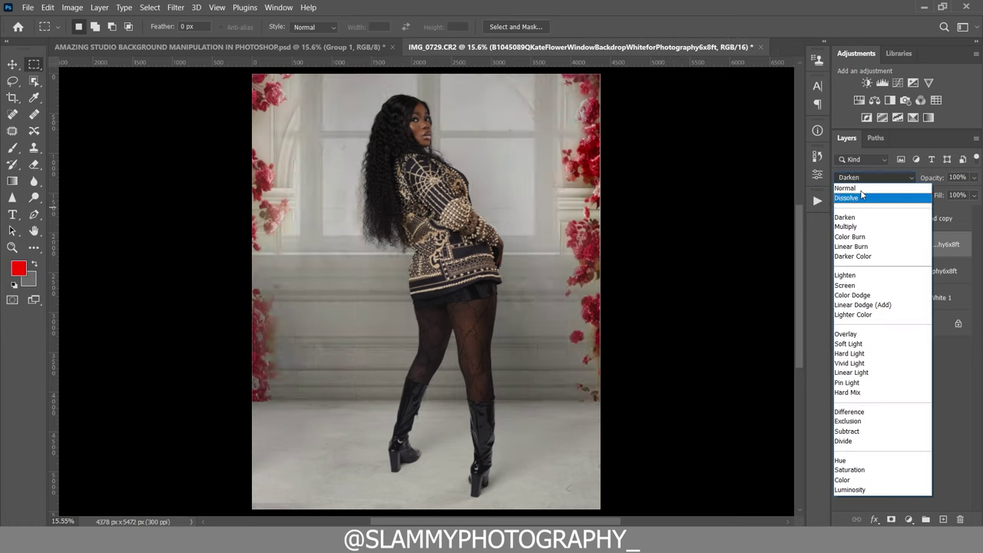
click(858, 228)
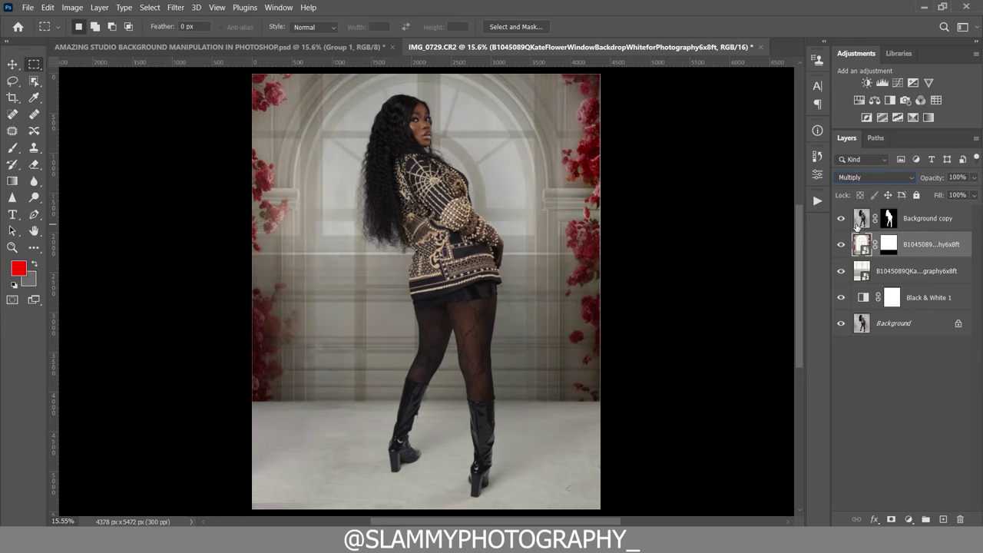
click(903, 279)
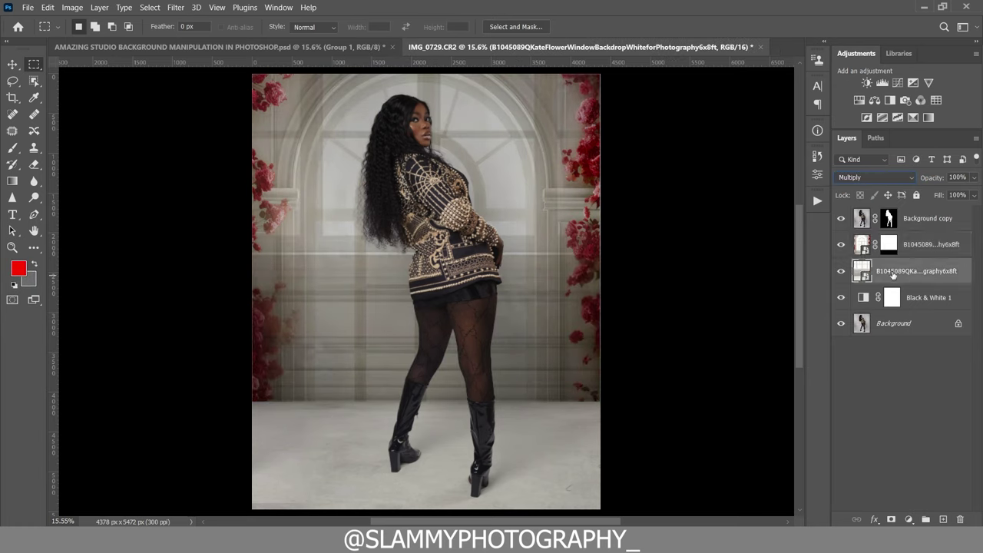
click(174, 7)
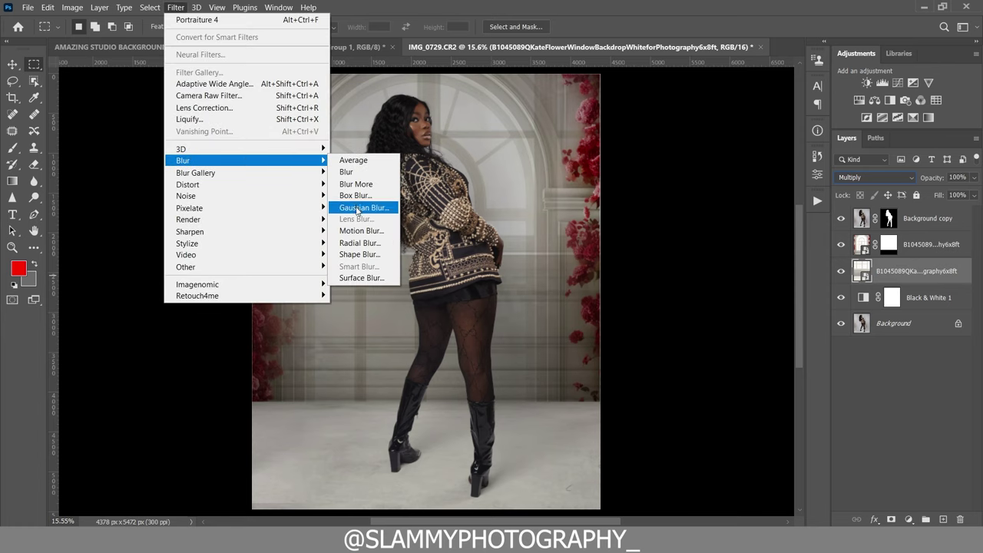
Step: Blur the plain window backdrop with an 18.0-pixel Gaussian Blur
click(358, 208)
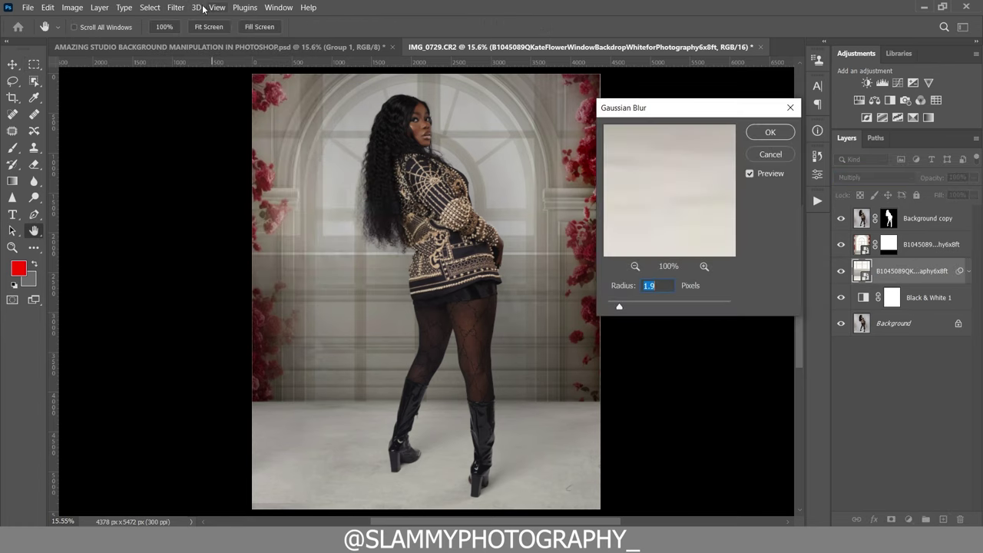
click(173, 8)
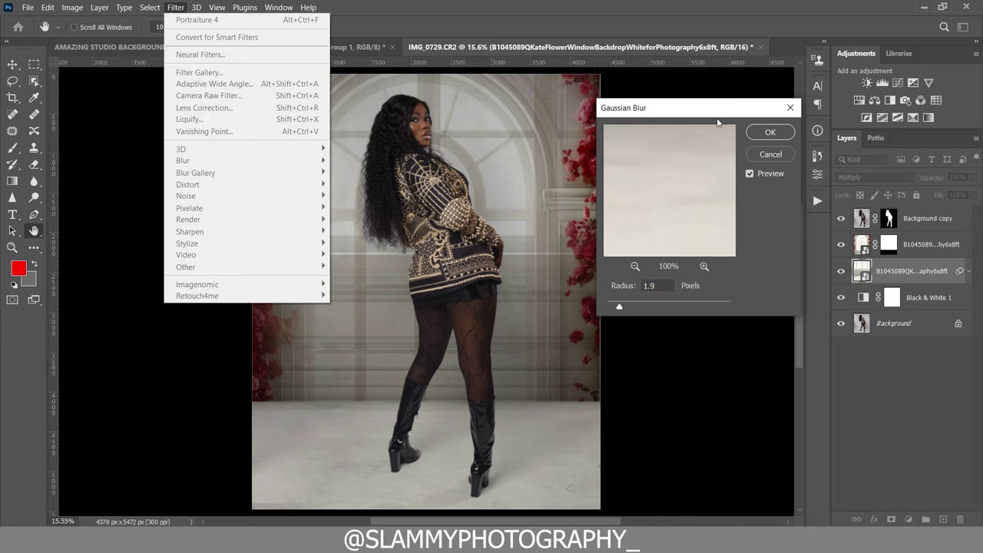
click(771, 154)
click(771, 154)
click(176, 8)
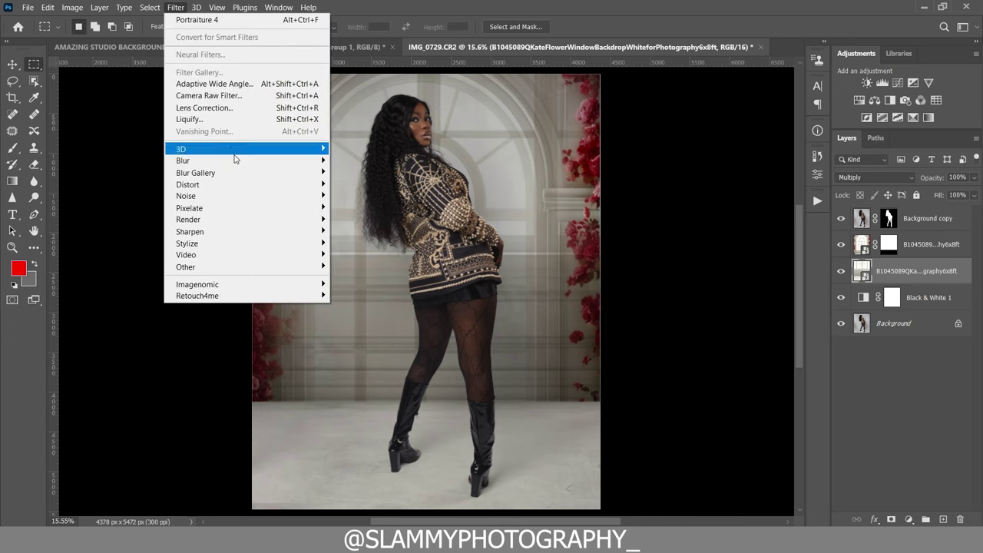
mouse_move(235, 161)
click(358, 208)
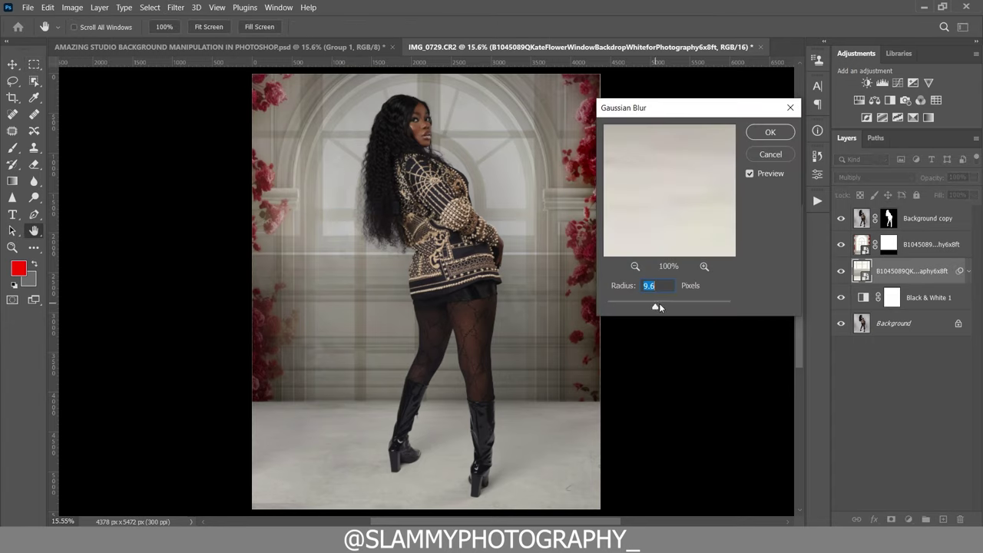
drag(660, 307, 661, 307)
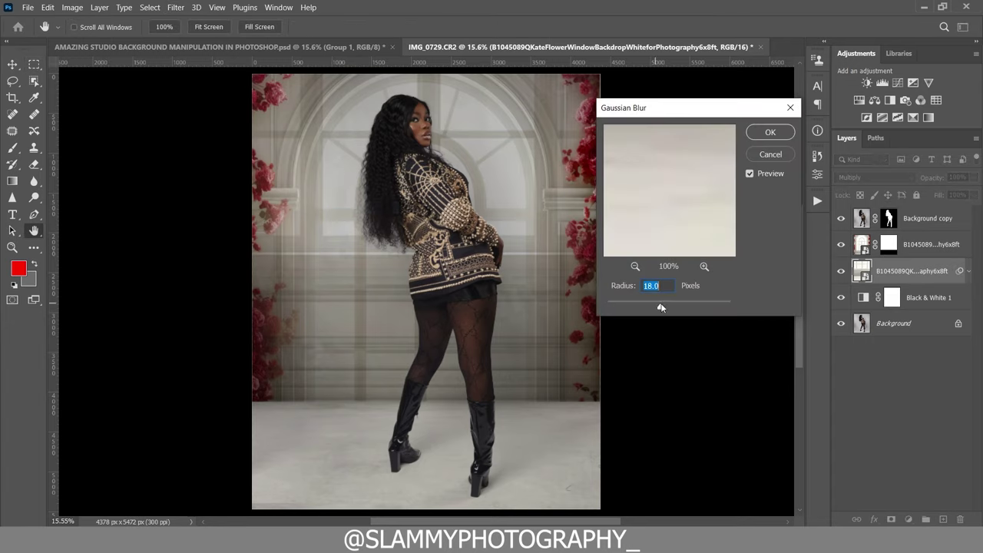
click(769, 134)
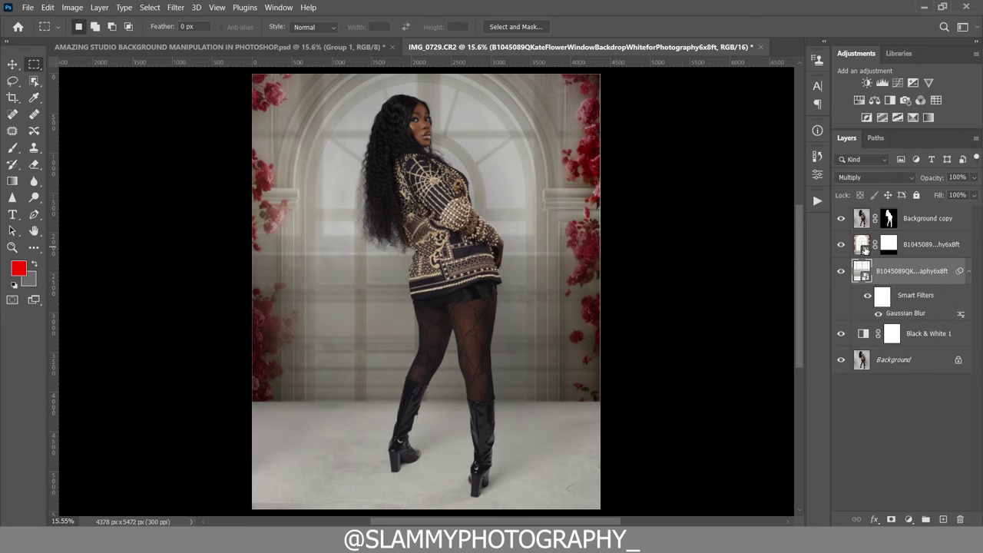
Step: Apply a 4.5-pixel Gaussian Blur to the floral backdrop layer
click(863, 246)
click(177, 9)
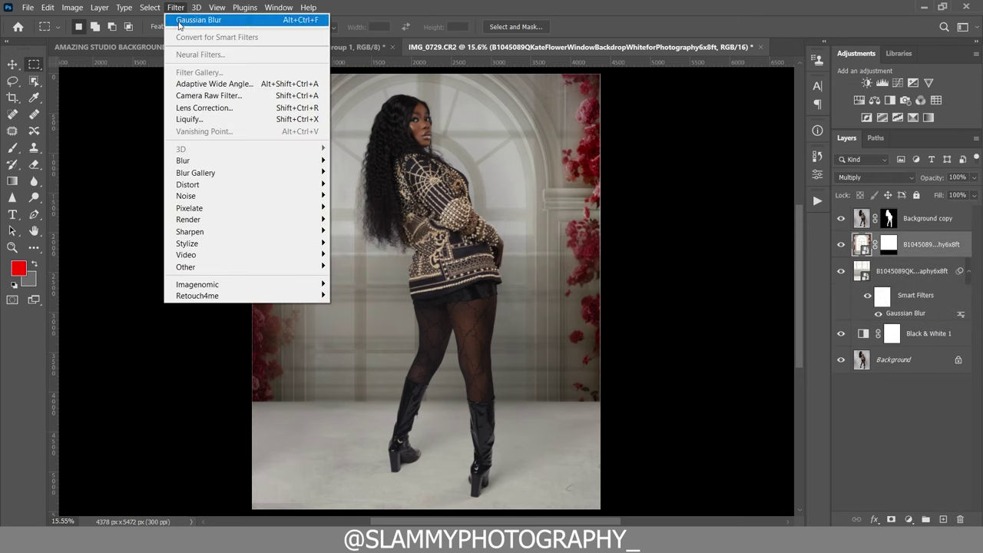
mouse_move(257, 160)
click(362, 208)
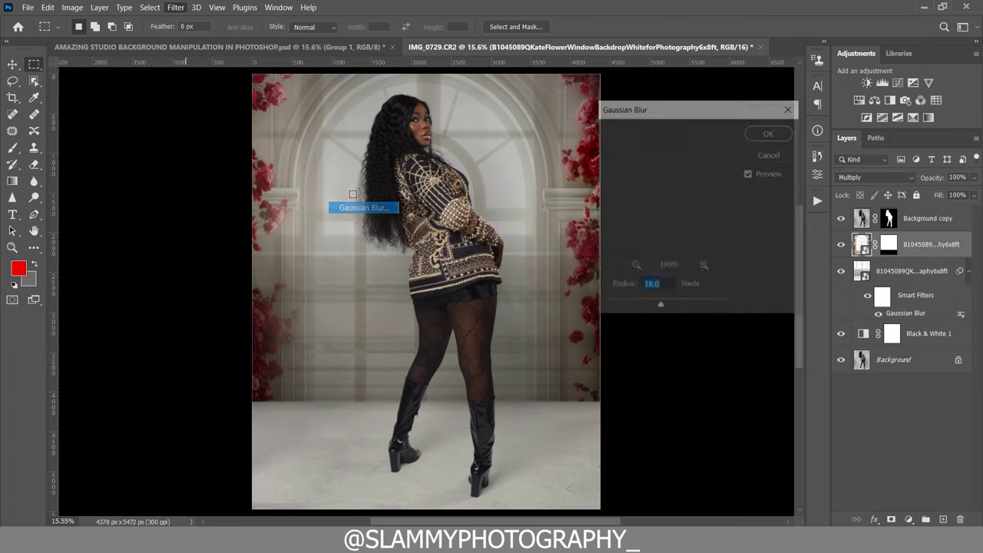
click(638, 306)
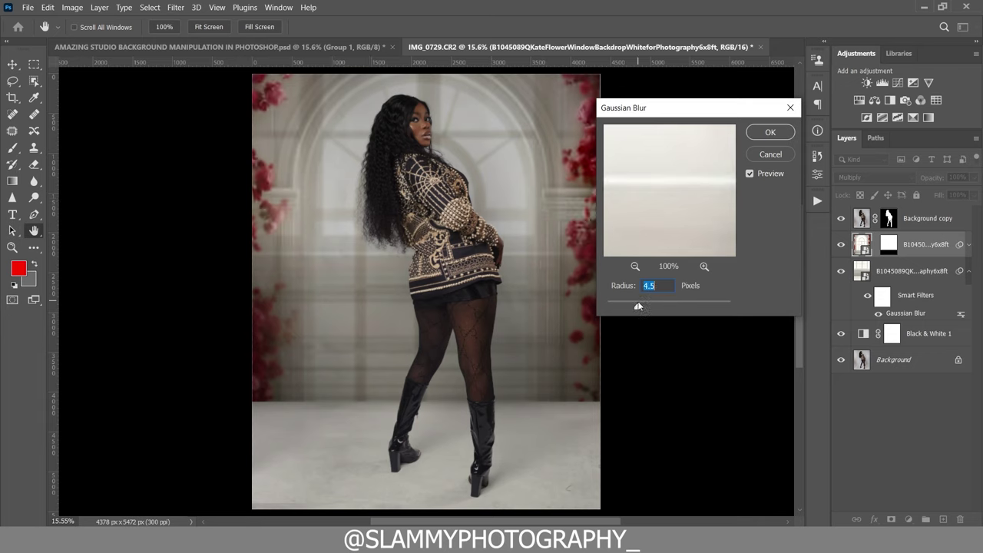
click(769, 132)
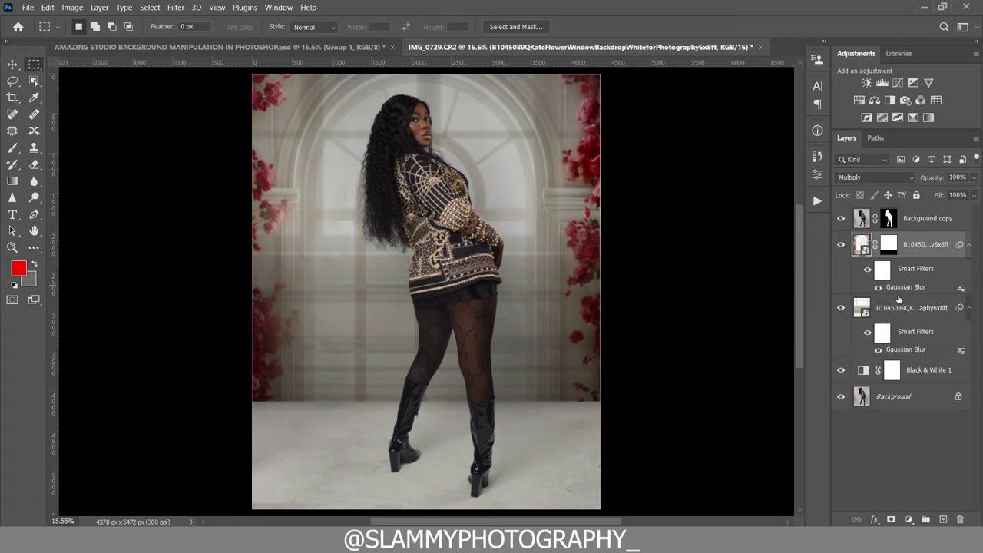
Step: Lower the lower backdrop's opacity from 82% to 76%, then add a Selective Color adjustment above the flowers
click(907, 308)
click(934, 178)
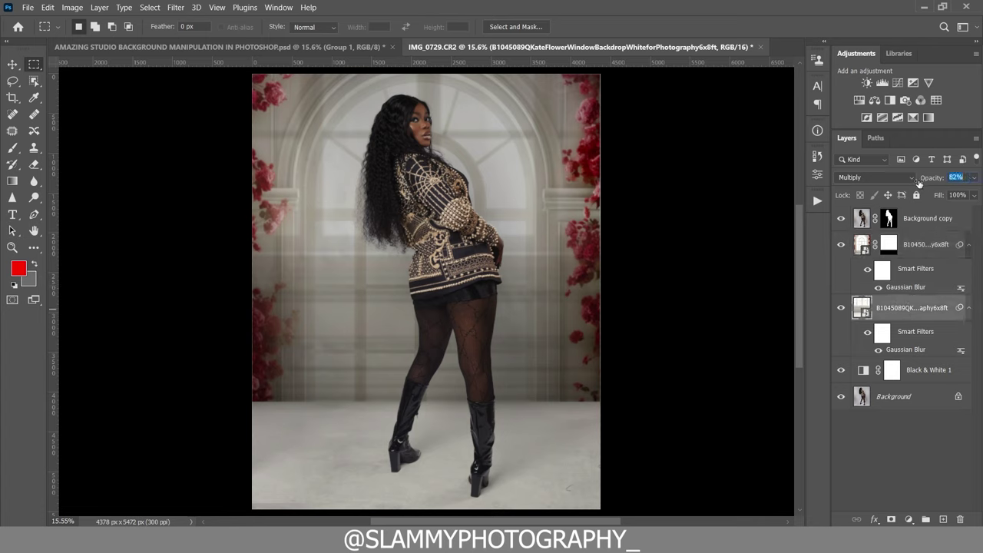
drag(919, 183, 914, 188)
key(Return)
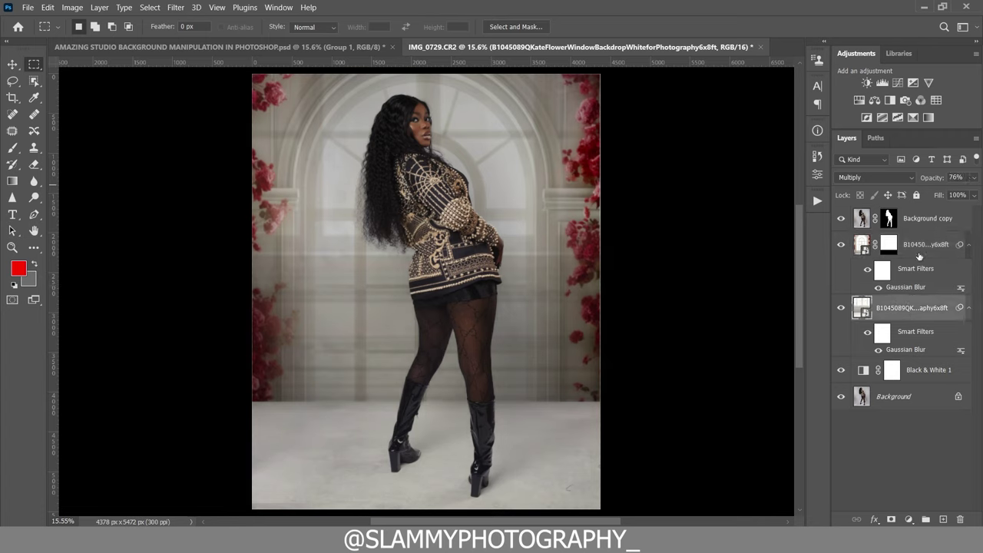
click(923, 254)
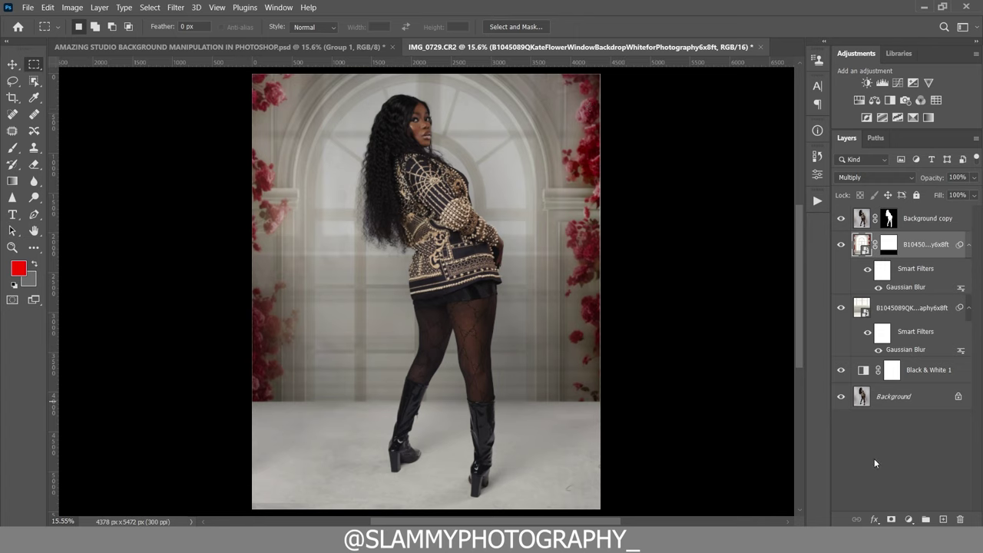
click(909, 520)
click(907, 519)
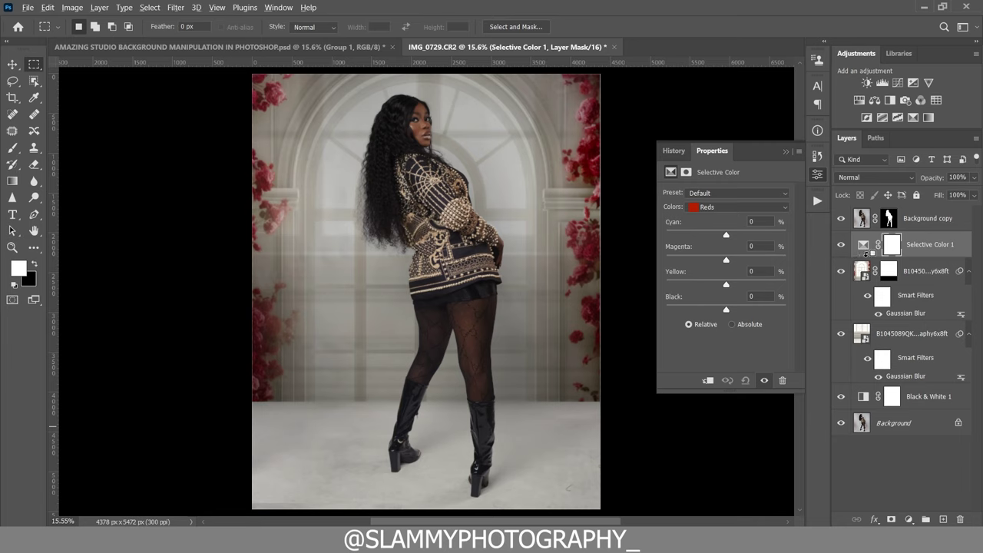
Step: Clip the Selective Color to the backdrop and set Reds to Yellow -80, Cyan +43
alt+click(867, 253)
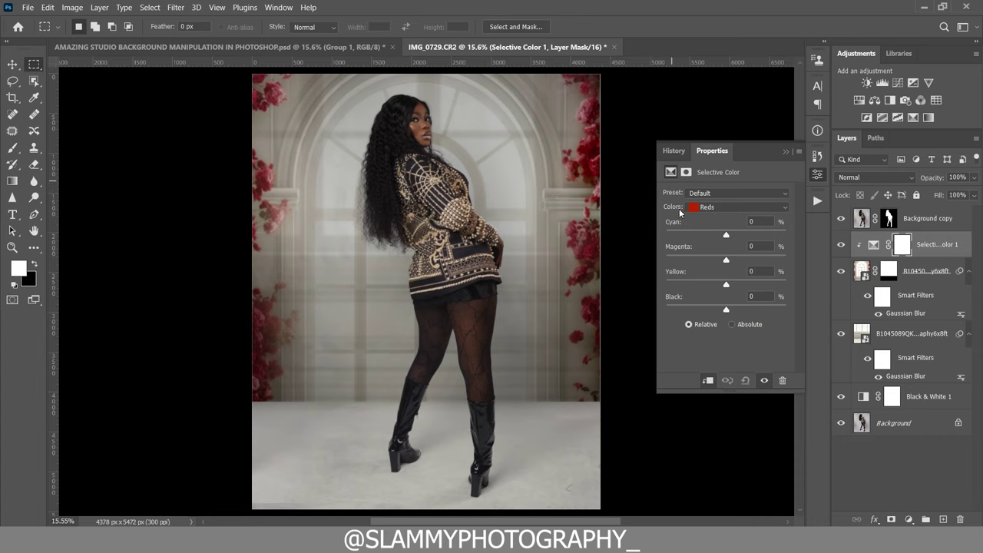
click(709, 211)
click(707, 205)
drag(726, 285, 678, 286)
click(840, 245)
click(841, 244)
drag(750, 237, 752, 241)
click(788, 153)
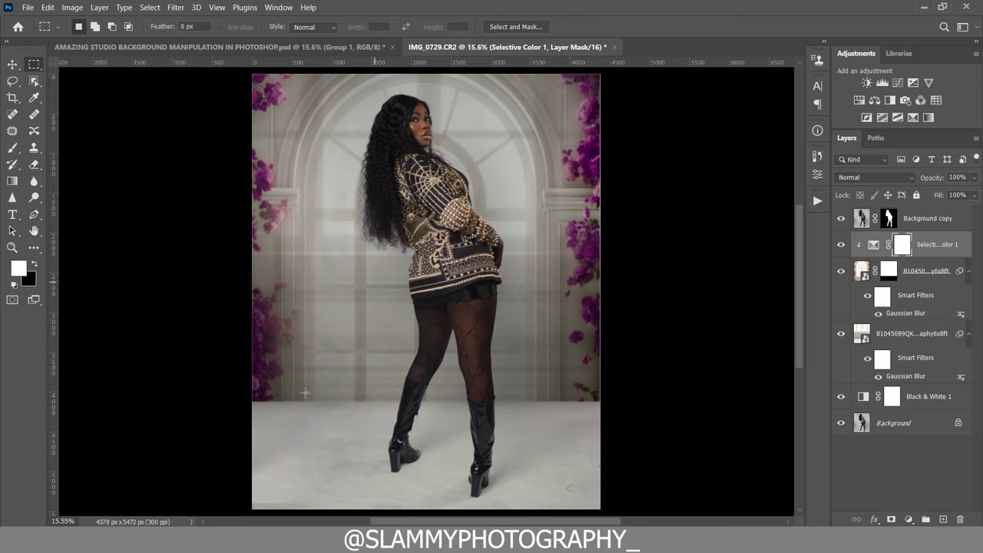
Step: Drag the flower-vase image from the set images folder into the composite
click(288, 488)
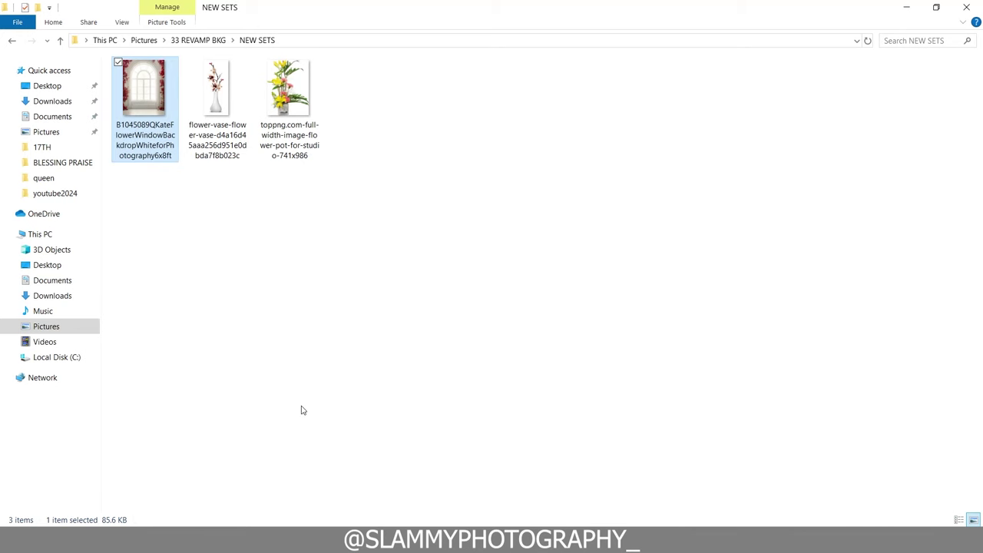
click(210, 138)
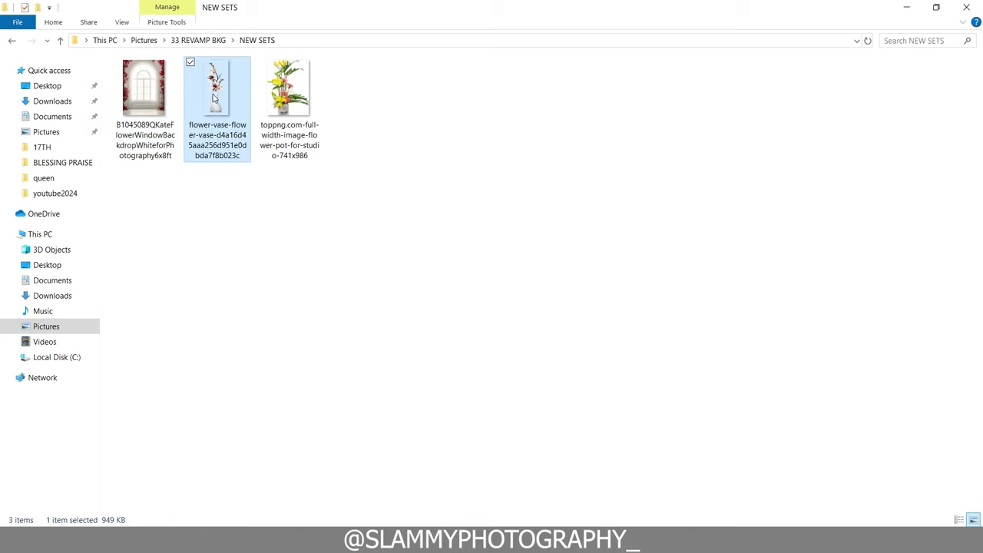
drag(213, 96, 433, 422)
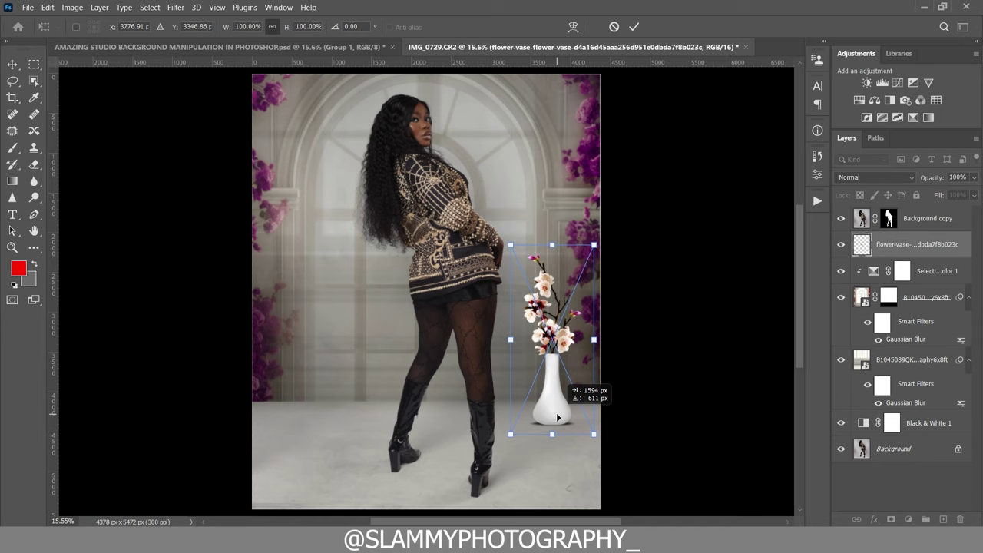
Step: Scale the white vase up slightly by its top handle, commit, and toggle it to compare
drag(556, 243, 569, 196)
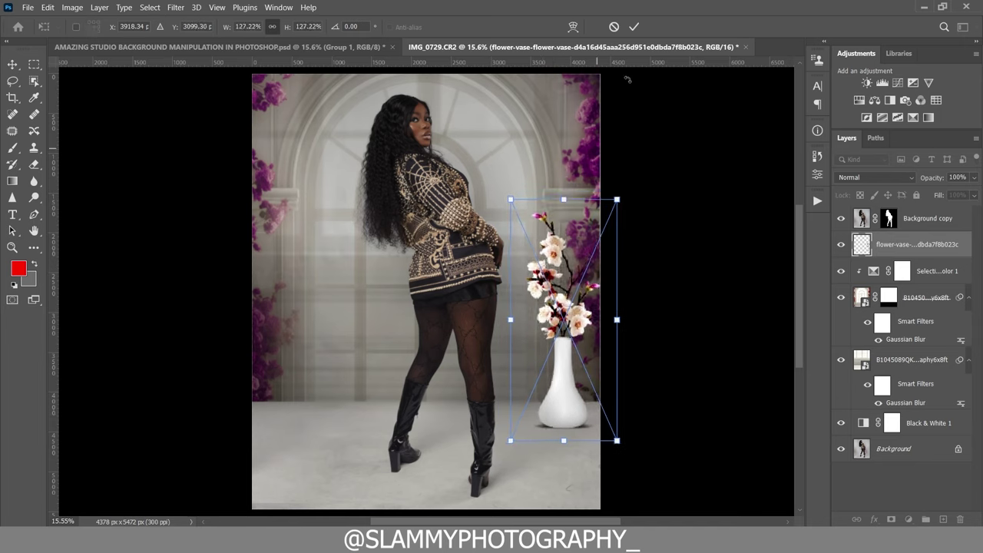
click(633, 26)
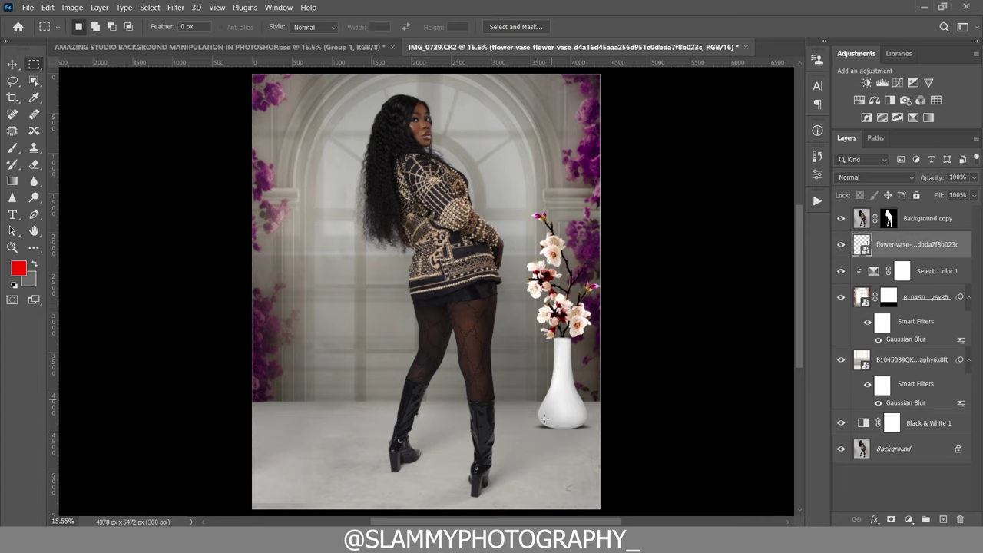
click(841, 244)
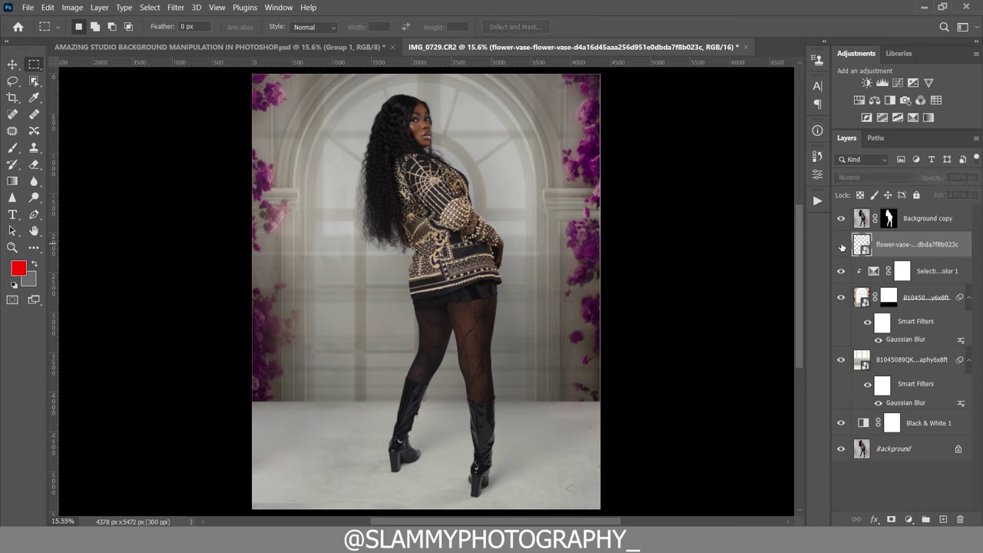
click(842, 245)
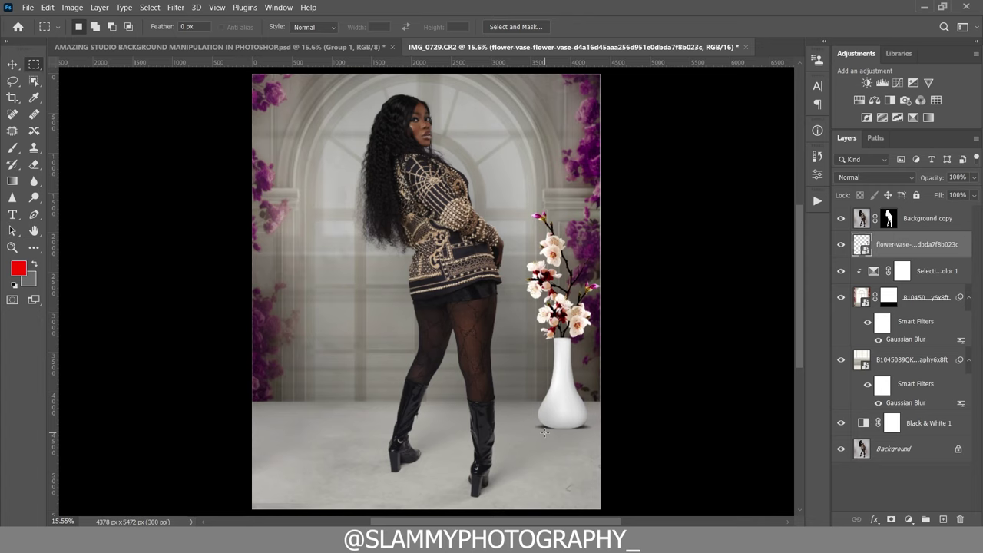
click(840, 245)
click(841, 245)
Step: Give the flower-vase layer a Gaussian Blur with a 2.3-pixel radius
click(176, 8)
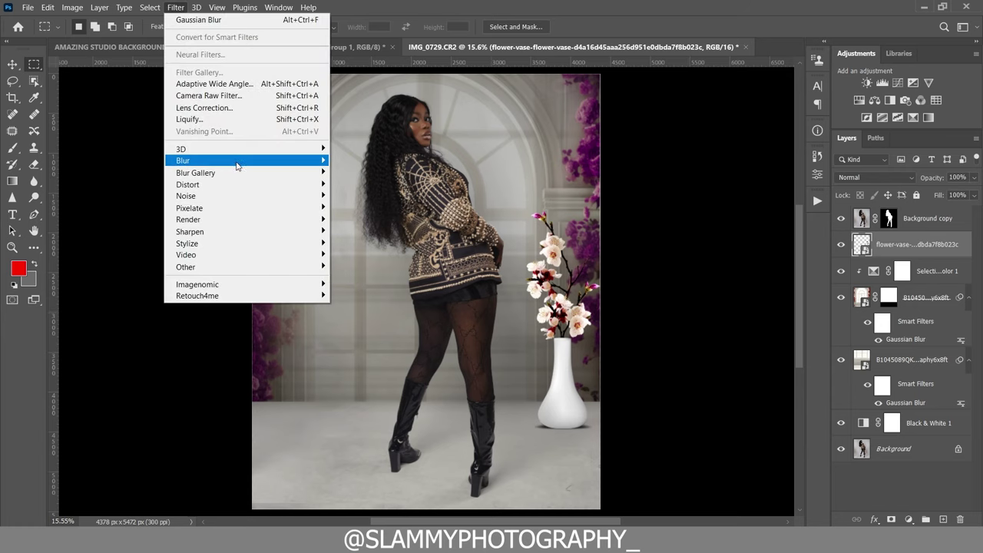
mouse_move(278, 161)
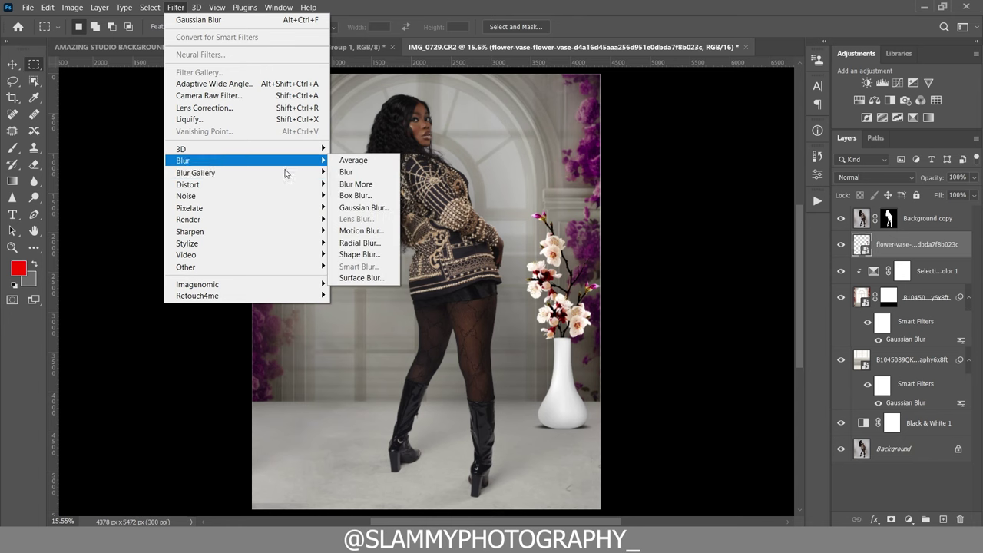
click(364, 208)
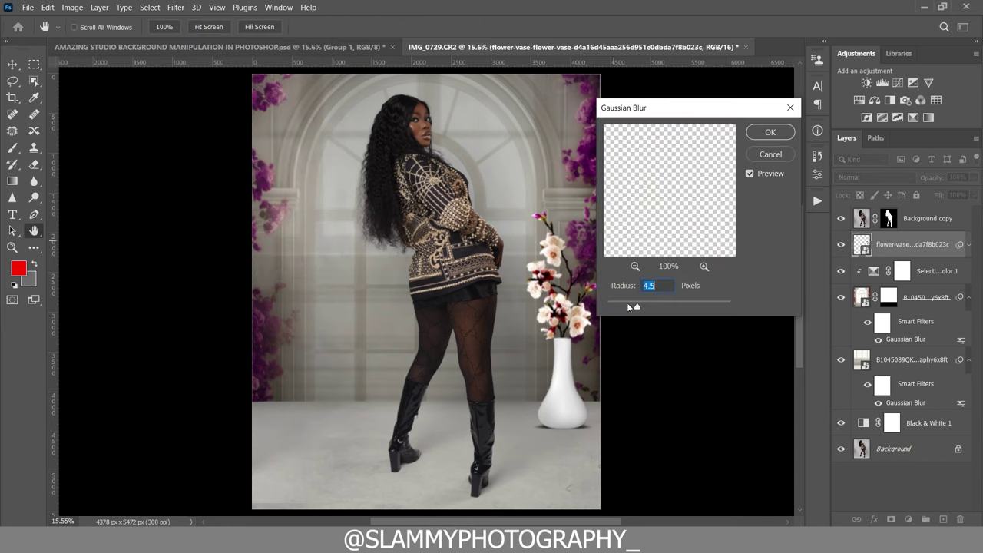
click(623, 306)
click(770, 133)
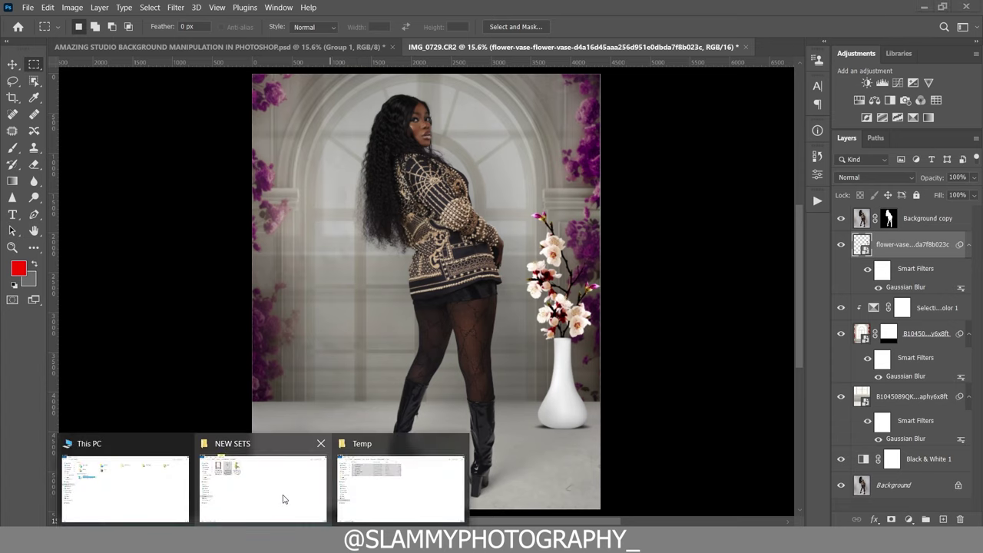
Step: Place the yellow lily flower-pot image at the left edge of the room
click(281, 499)
drag(283, 135, 330, 440)
drag(432, 398, 315, 390)
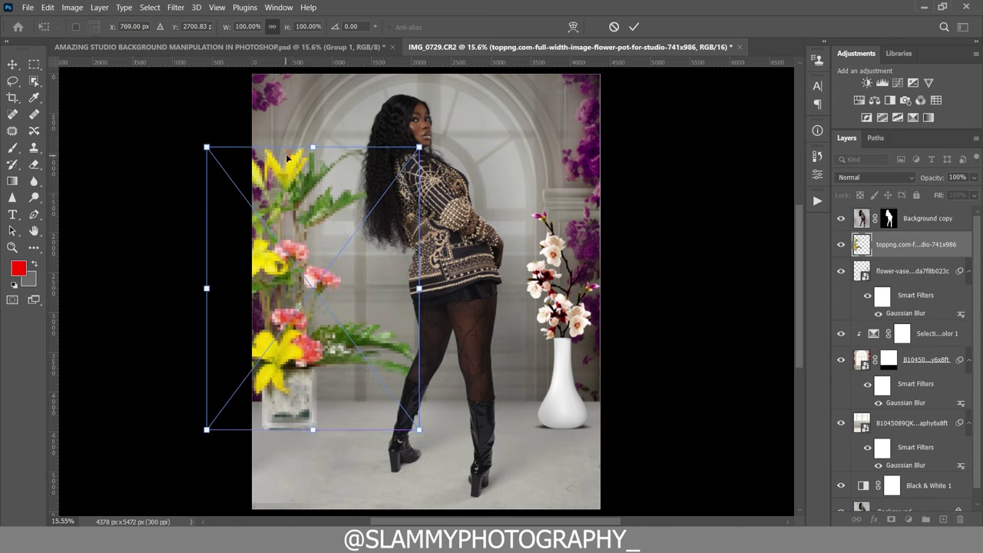
drag(283, 222, 289, 223)
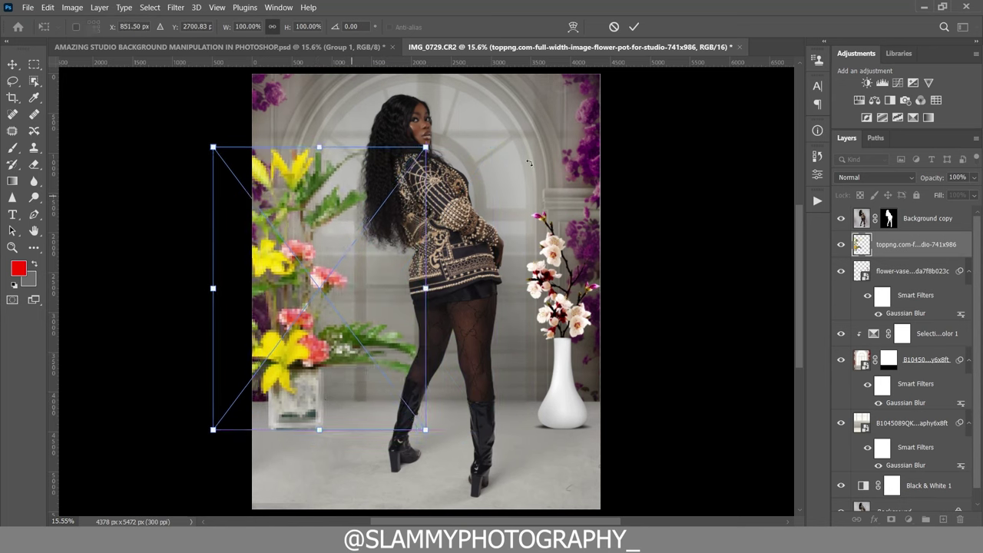
click(634, 26)
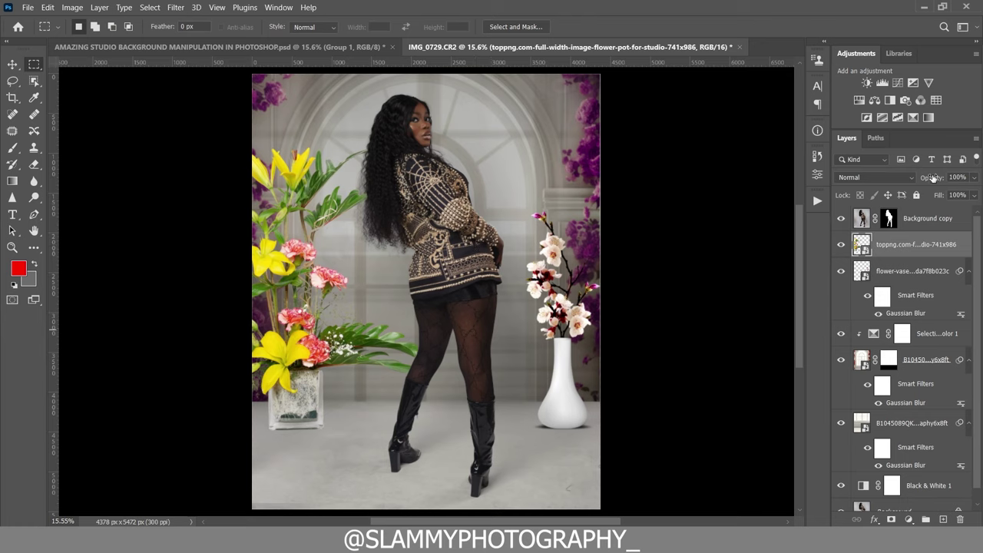
Step: Lower the lily arrangement's layer opacity to 93%, then to 91%
drag(931, 178, 928, 179)
key(Return)
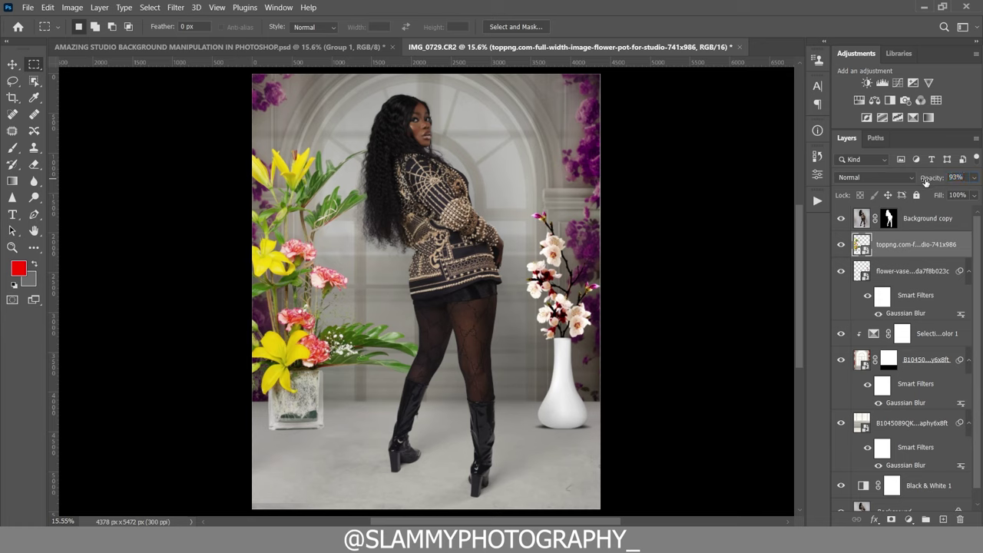
drag(931, 178, 928, 179)
key(Return)
Step: Reapply the 2.3-pixel Gaussian Blur to the lily flower pot, then select the cut-out woman layer
click(176, 7)
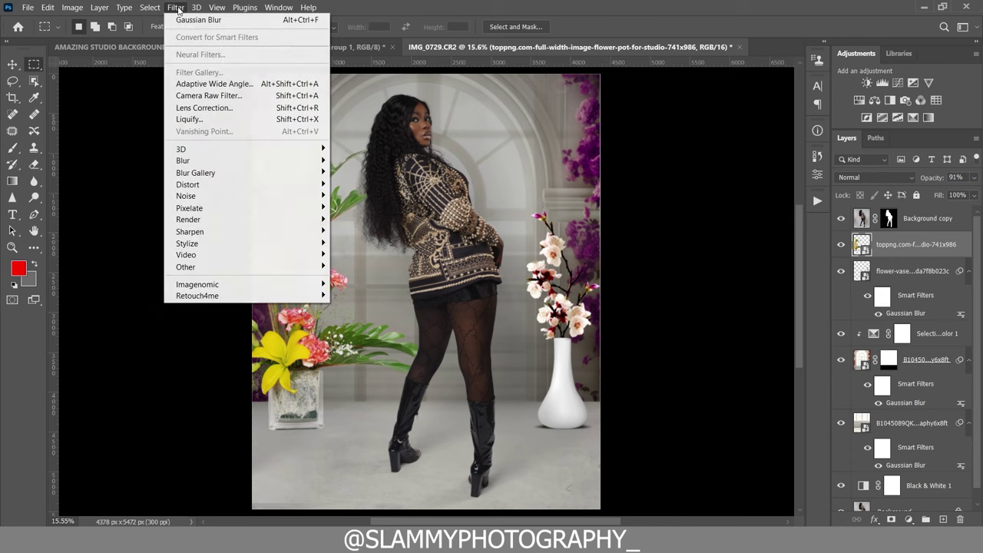
click(212, 22)
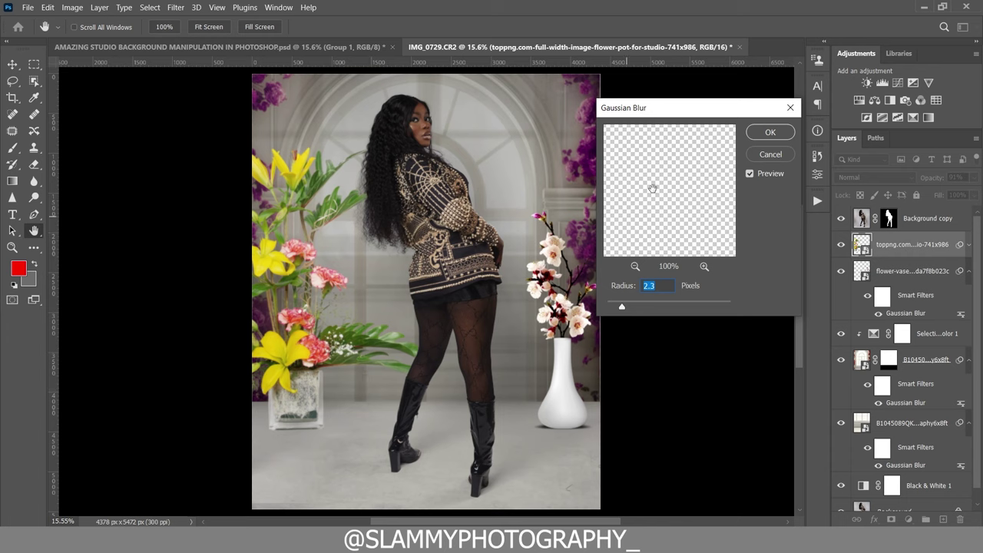
click(770, 133)
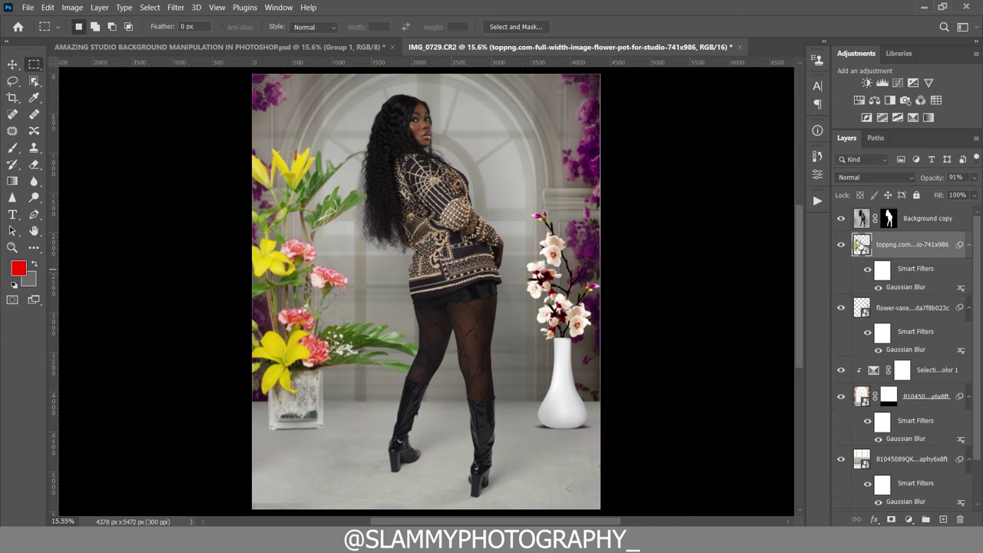
click(922, 223)
Step: Draw a first oval selection with the Elliptical Marquee over the woman's left side
right_click(34, 67)
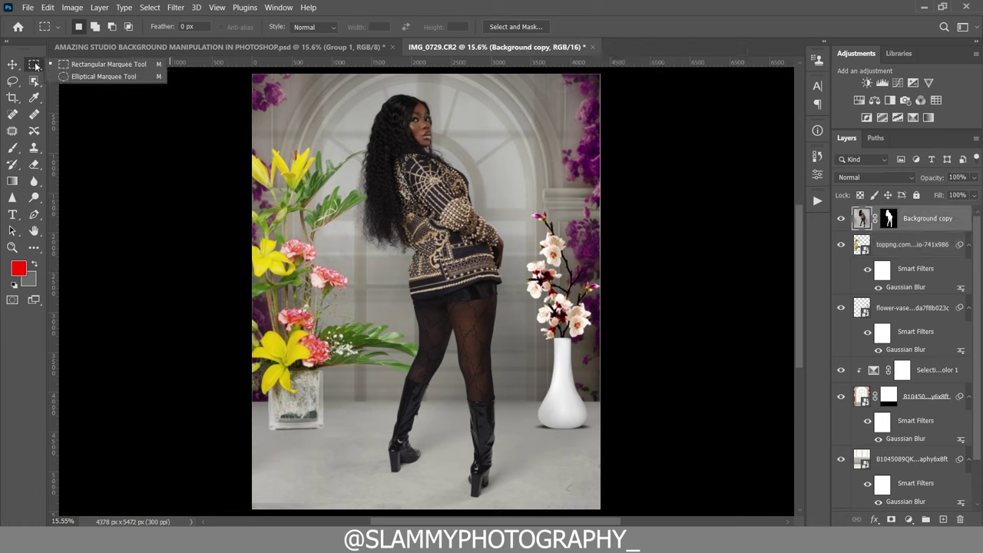
click(96, 77)
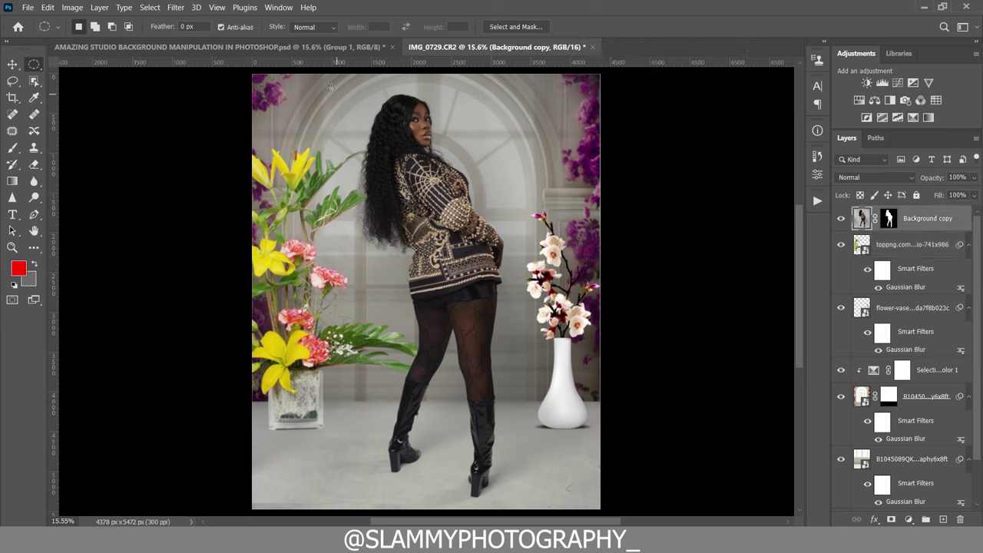
drag(325, 81, 698, 434)
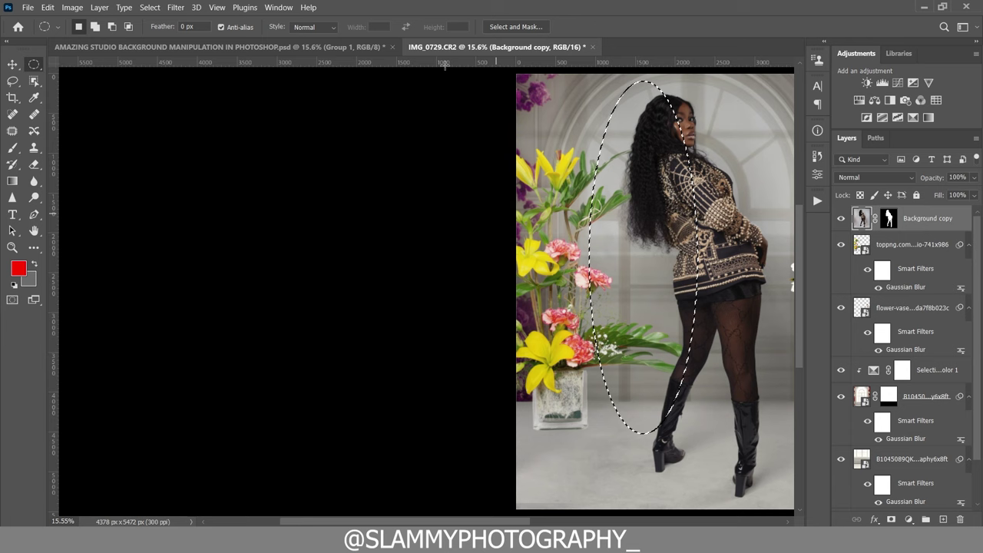
click(217, 7)
mouse_move(175, 7)
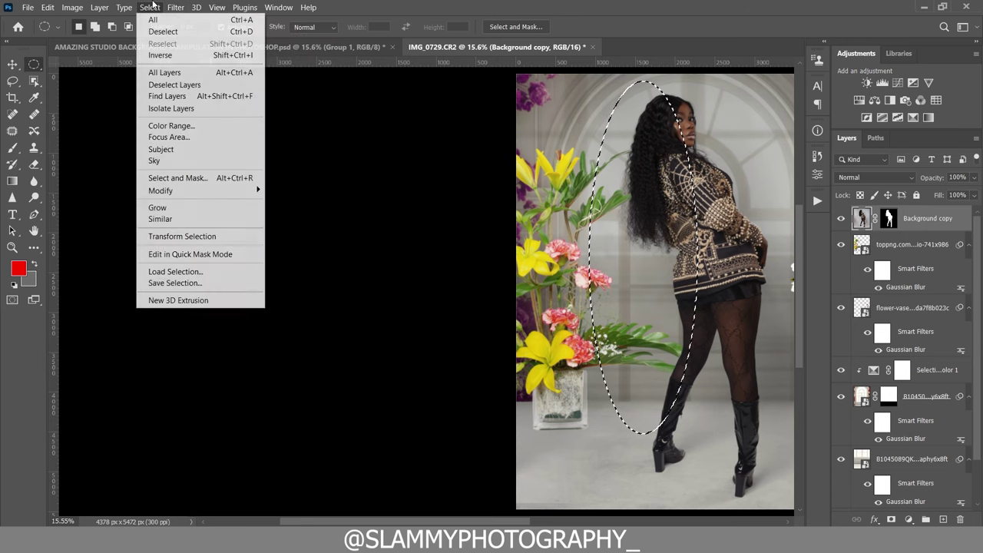
click(217, 7)
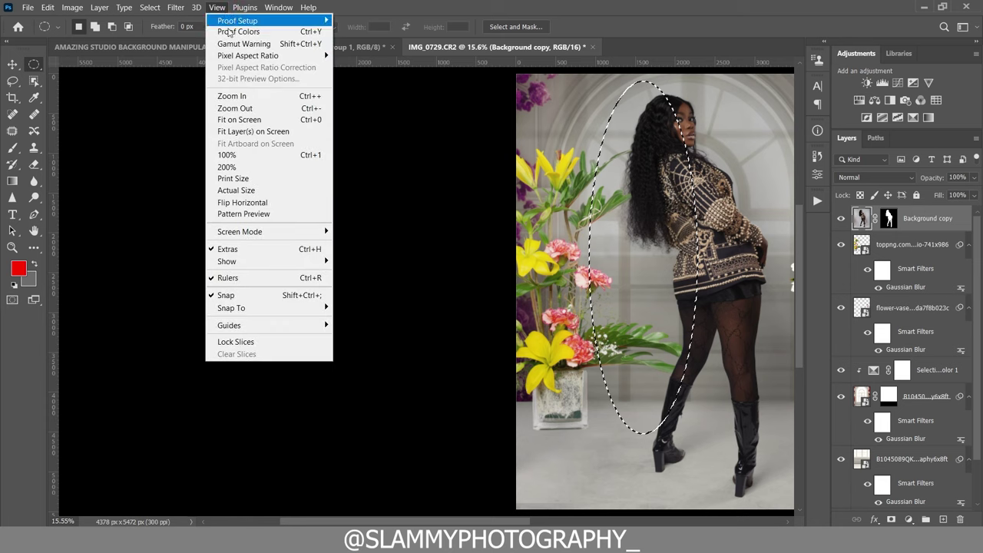
click(248, 121)
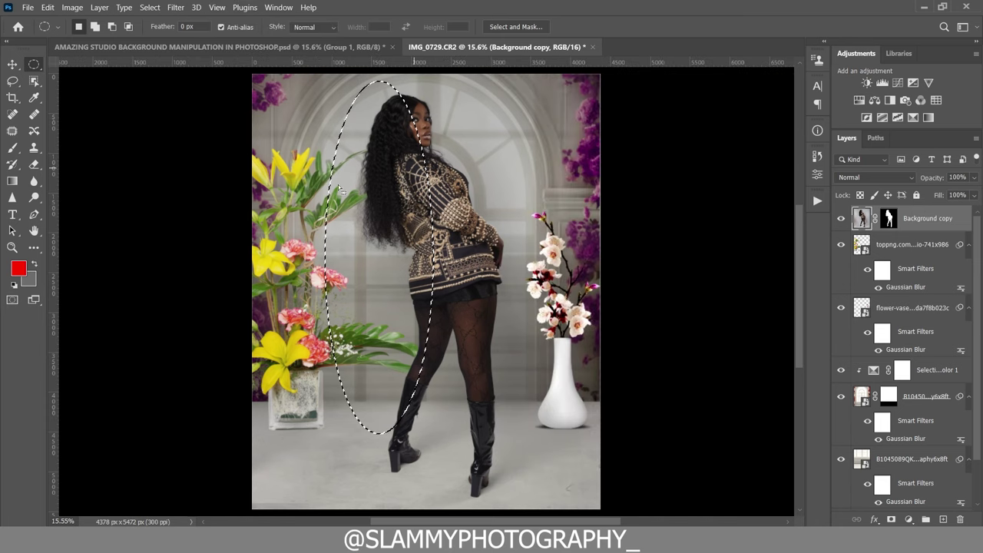
Step: Replace it with a tall oval selection centred on the woman
key(ctrl+d)
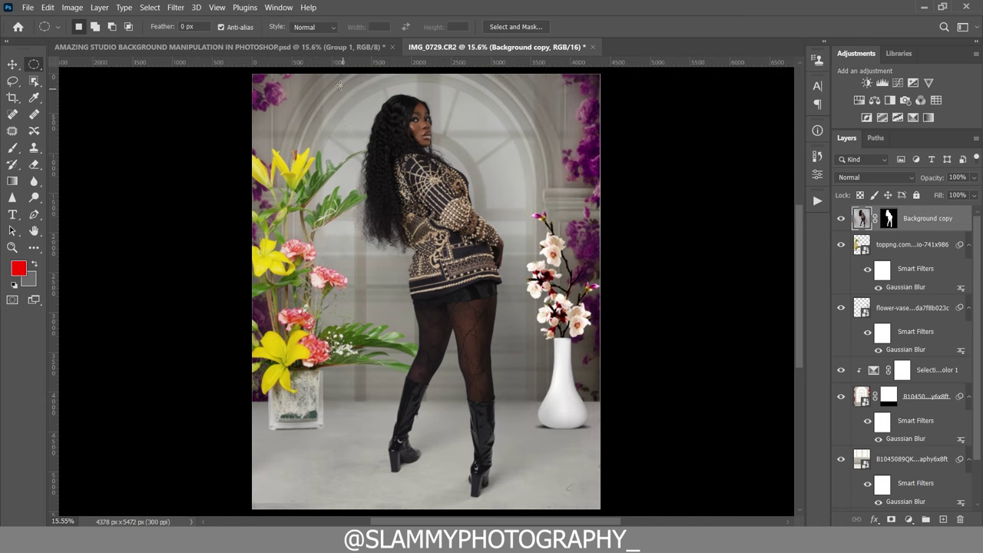
drag(330, 79, 529, 495)
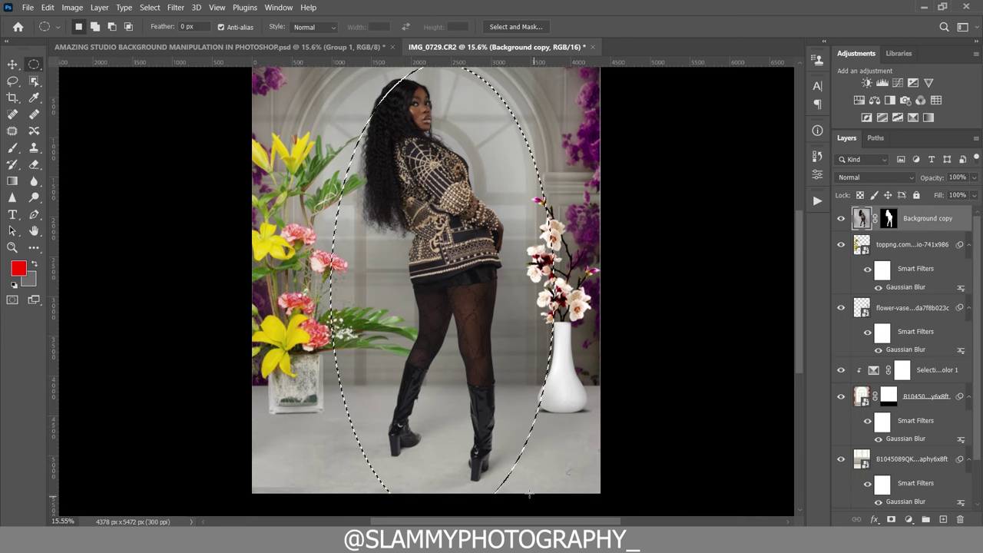
drag(471, 349, 456, 310)
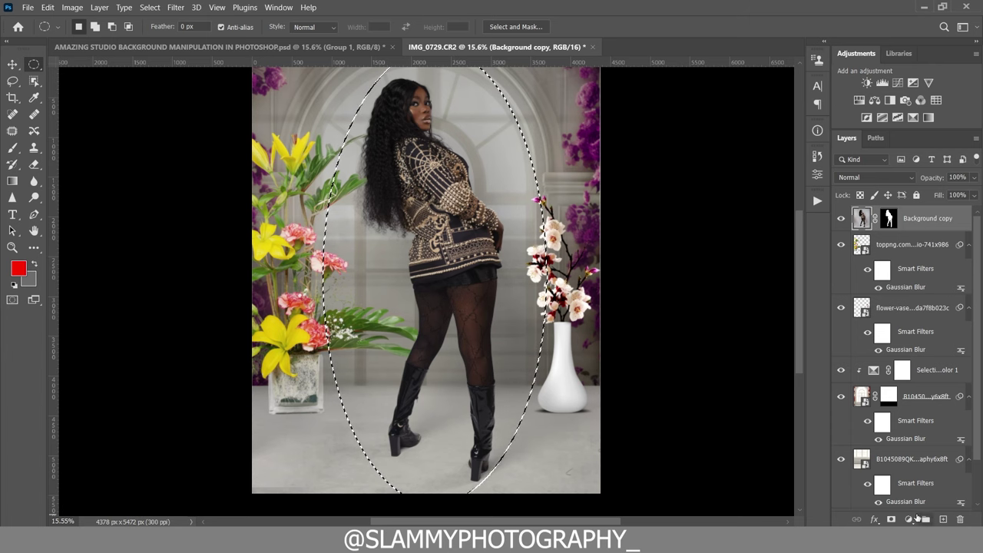
click(909, 520)
Step: Add a Curves adjustment and pull the curve down to darken the oval area
click(900, 359)
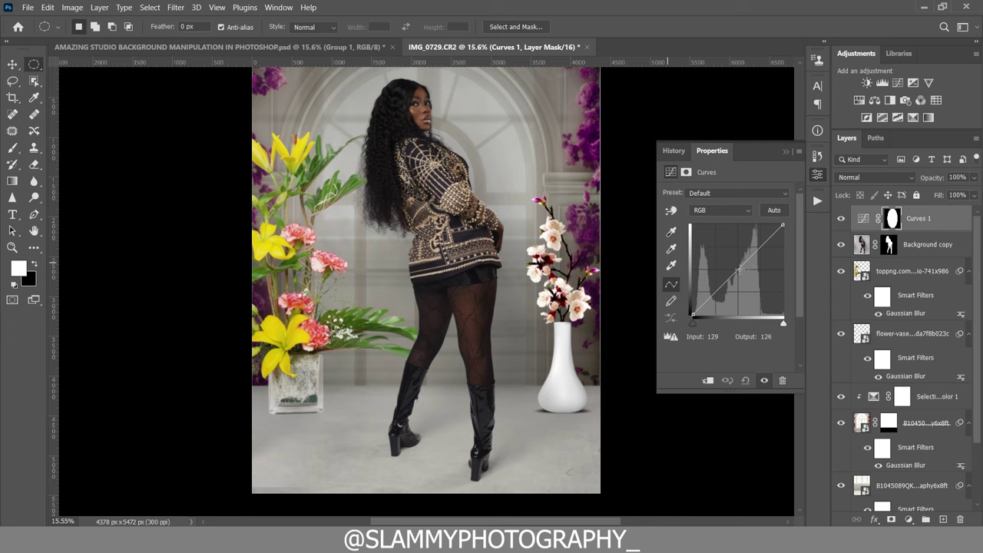
drag(739, 270, 748, 272)
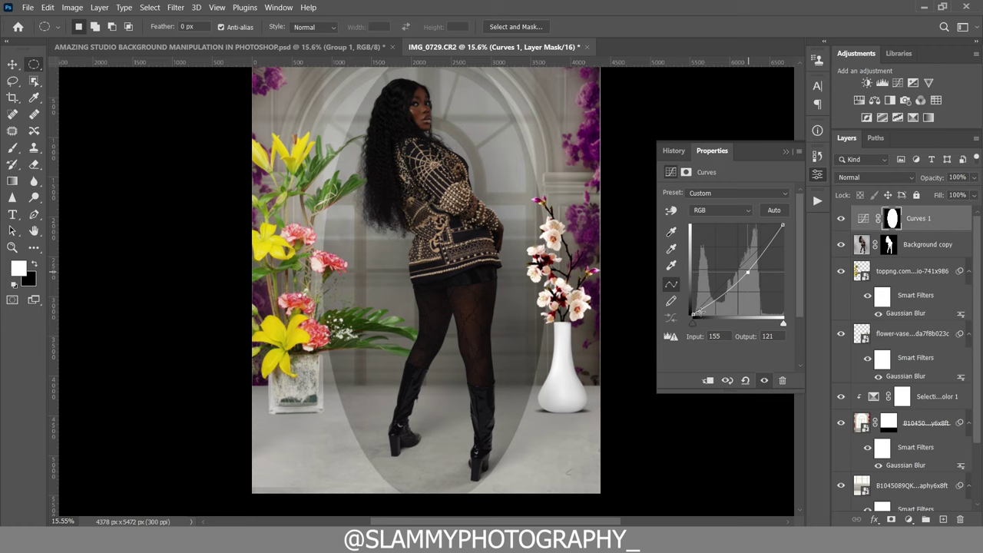
drag(693, 314, 691, 307)
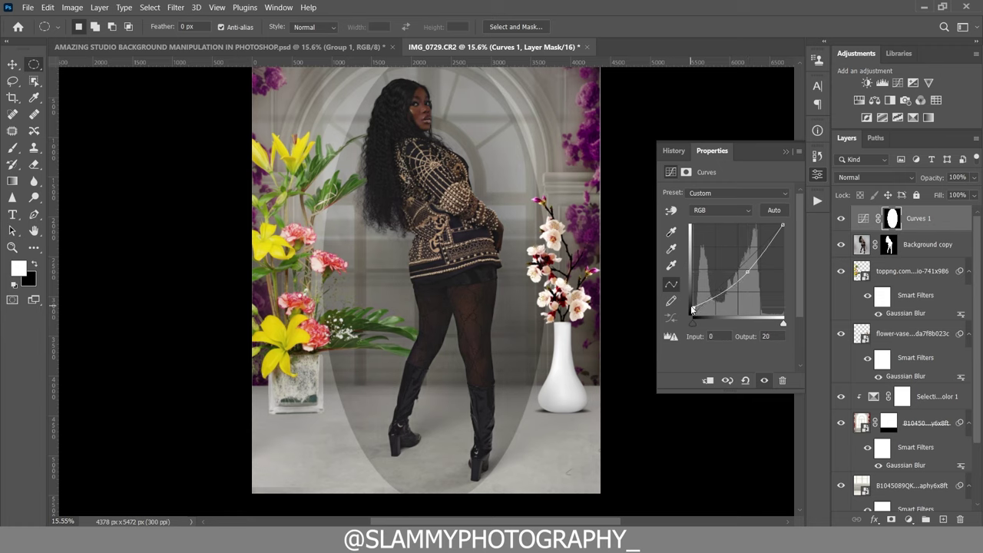
Step: Invert the Curves mask so the edges darken and feather it to 130.7 px
click(893, 220)
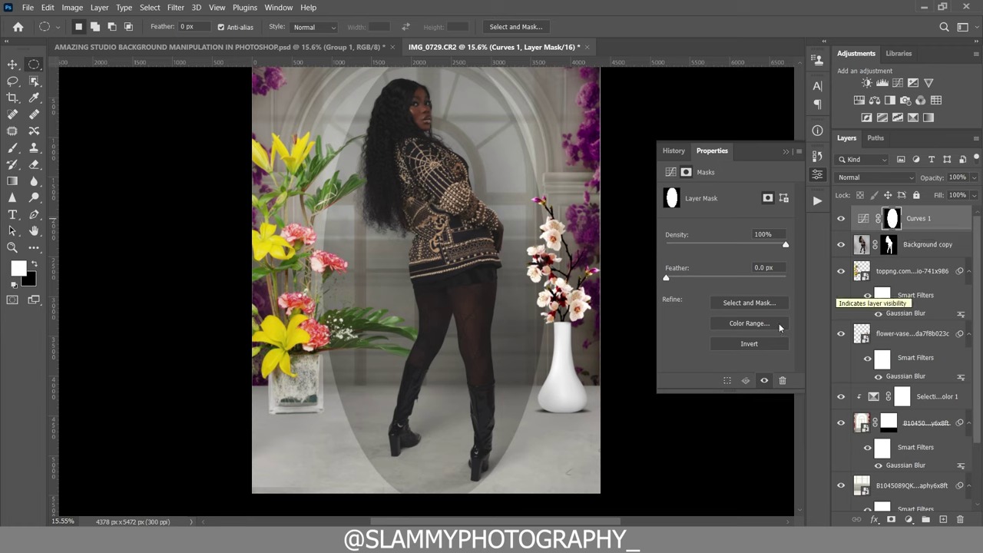
click(752, 345)
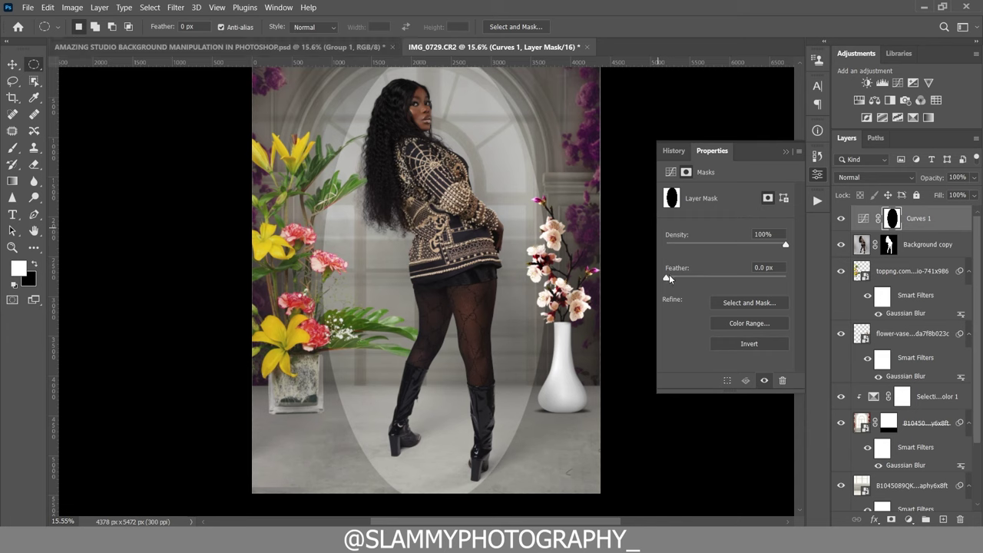
drag(668, 277, 748, 275)
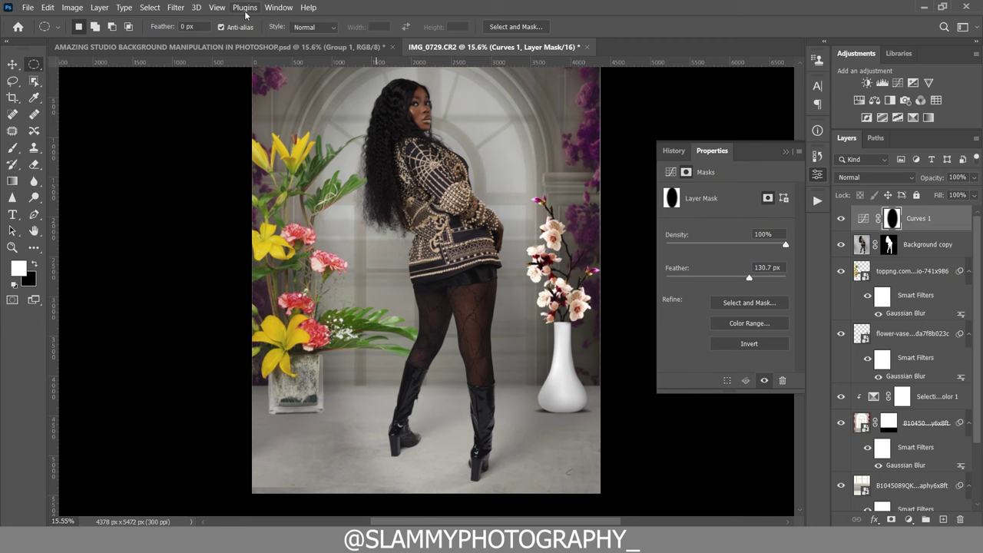
click(218, 8)
click(243, 120)
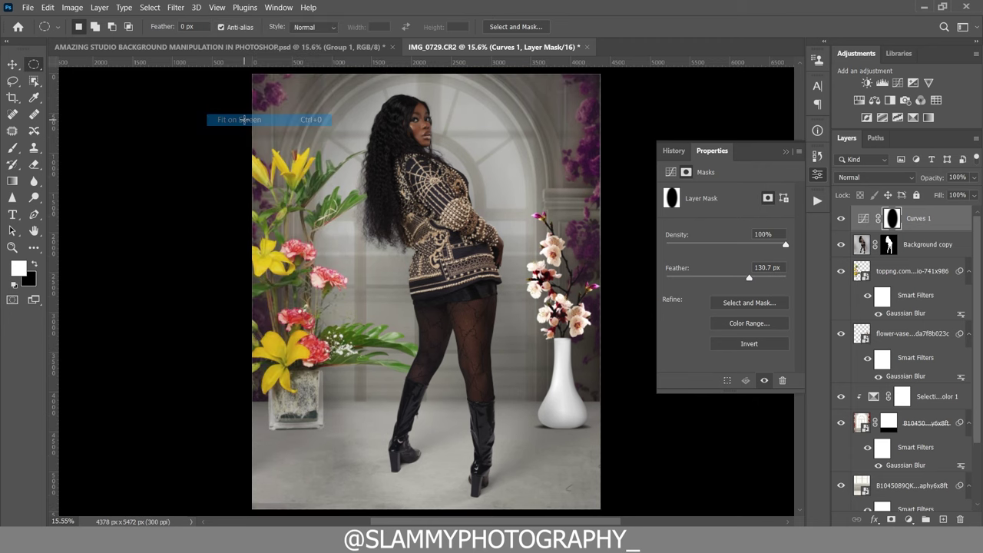
click(786, 151)
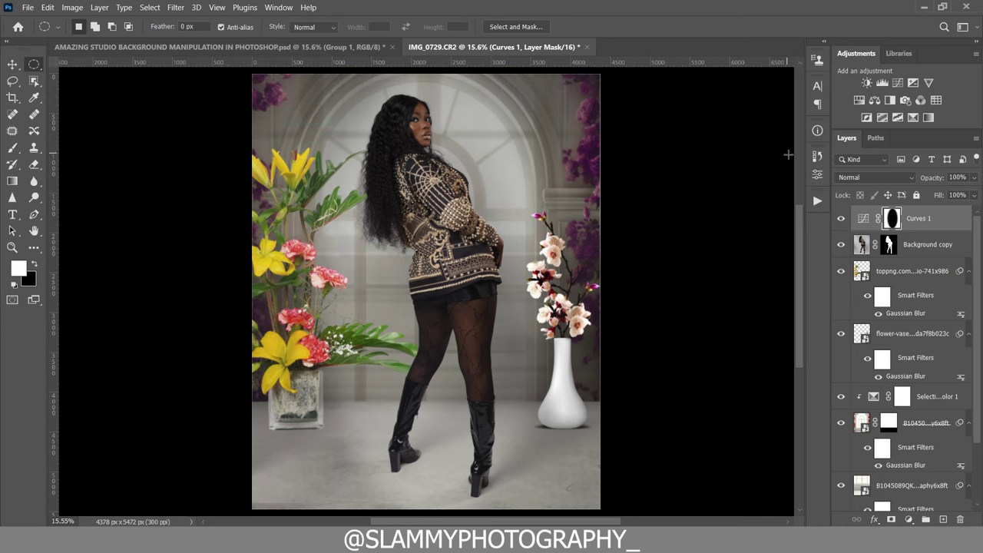
Step: Compare the vignette on and off, then set the Curves layer opacity to 83%
click(842, 220)
click(841, 220)
click(843, 221)
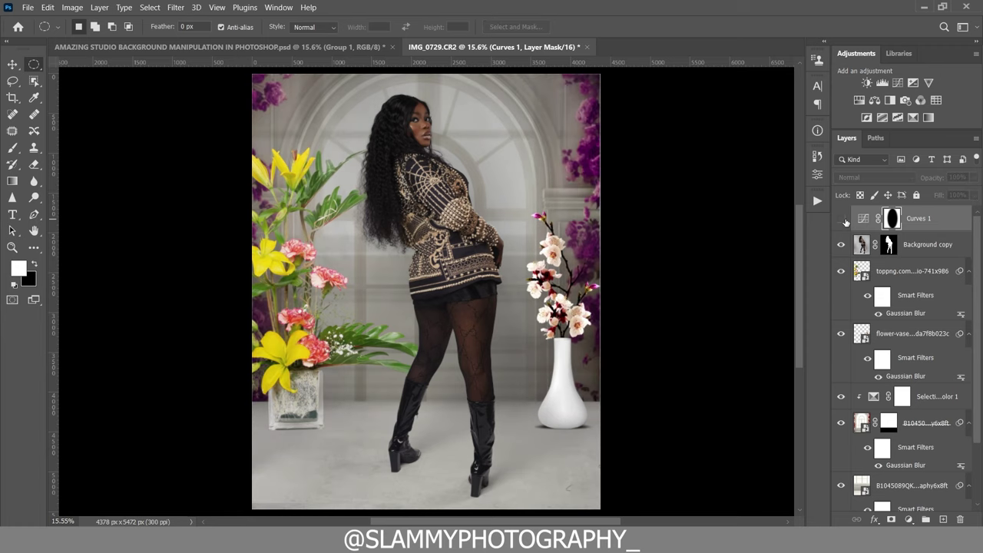
click(842, 220)
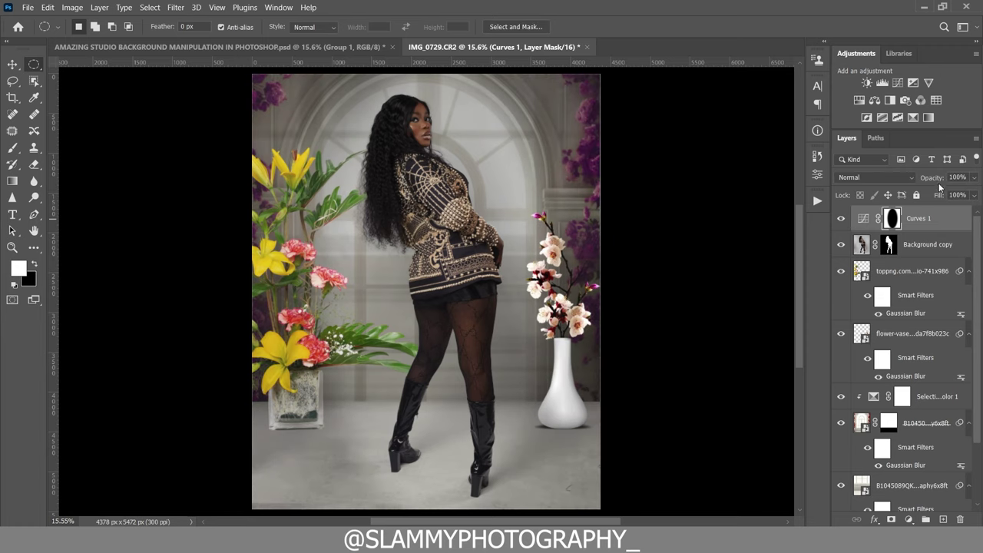
drag(935, 178, 926, 183)
key(Return)
key(ctrl+2)
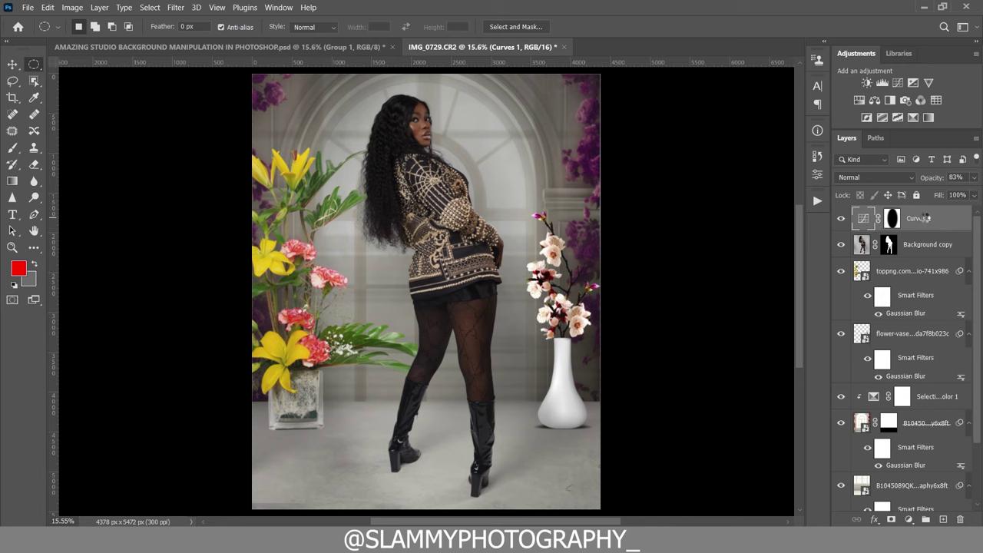
Step: Stamp the visible layers into a new layer and grade it in Camera Raw: Exposure +0.56, Contrast +34, Blacks -16
key(ctrl+shift+alt+e)
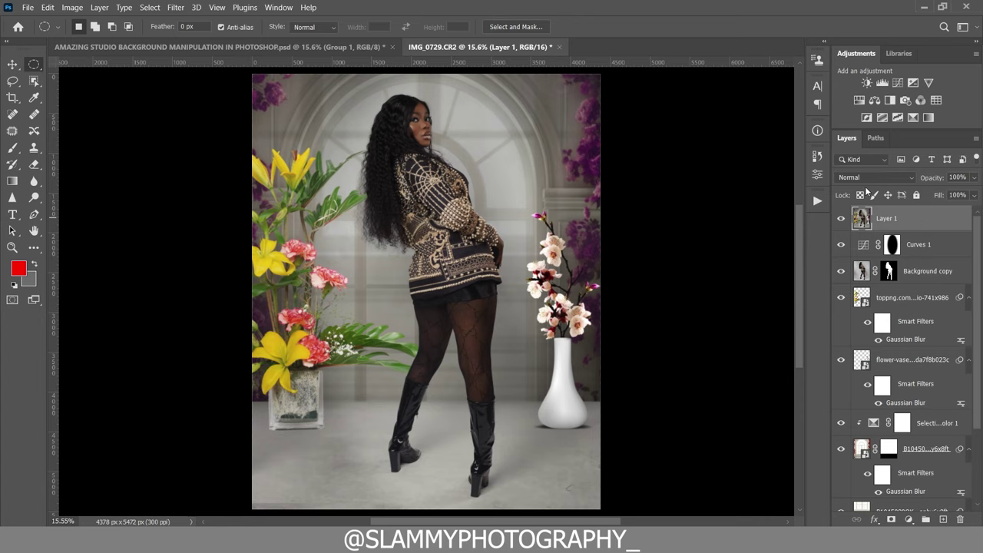
click(176, 7)
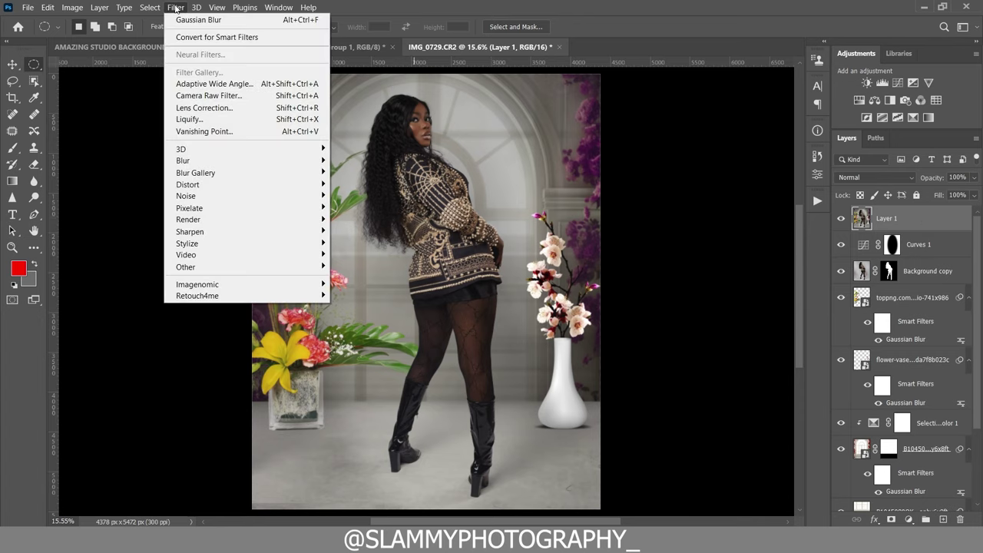
click(243, 97)
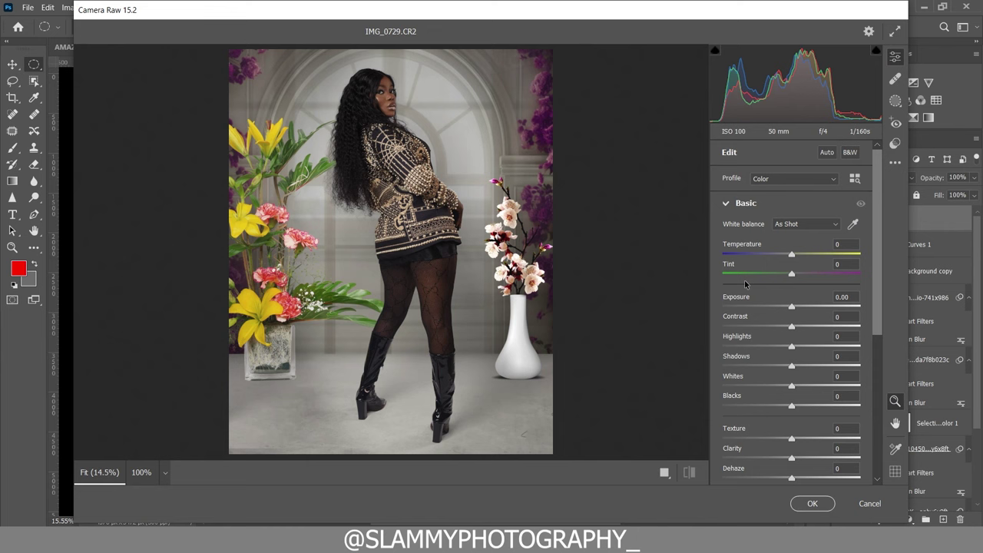
drag(746, 296, 766, 319)
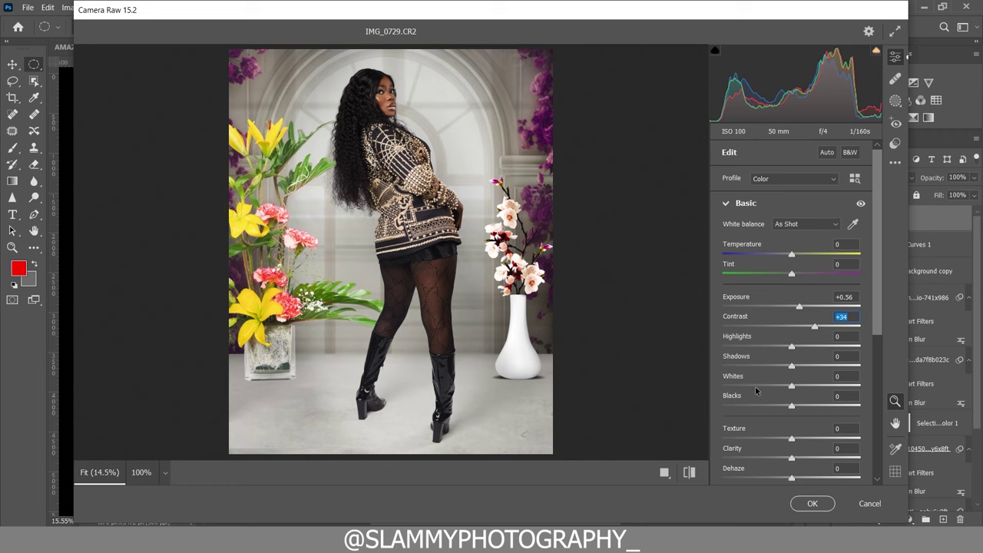
drag(756, 397, 744, 396)
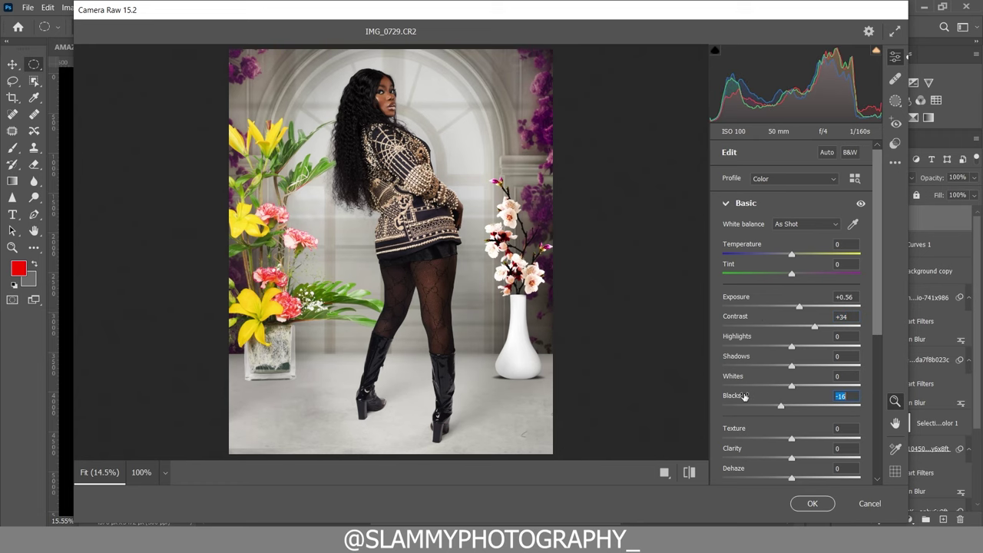
Step: Zoom in on the woman's face and compare before/after layouts, returning to the single edited view
drag(388, 96, 453, 129)
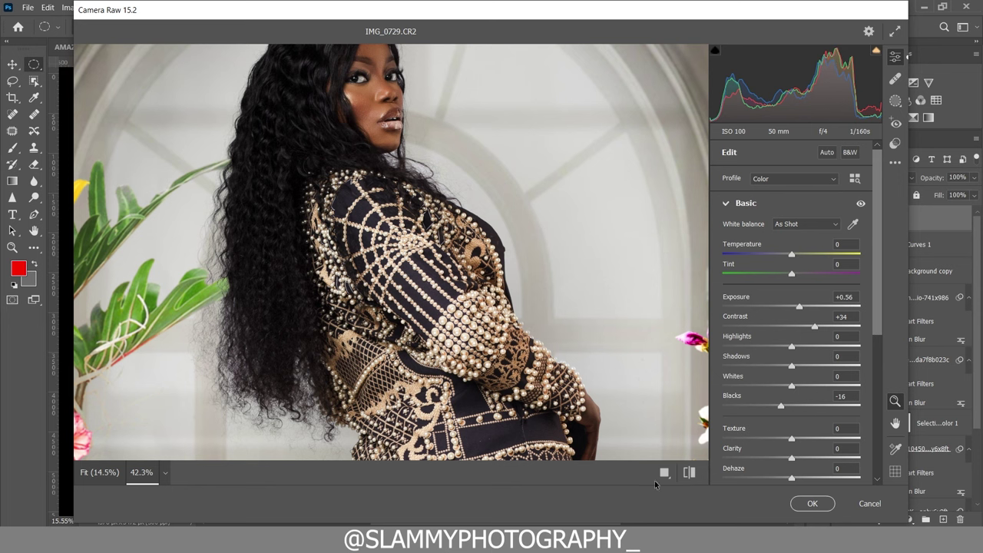
click(358, 99)
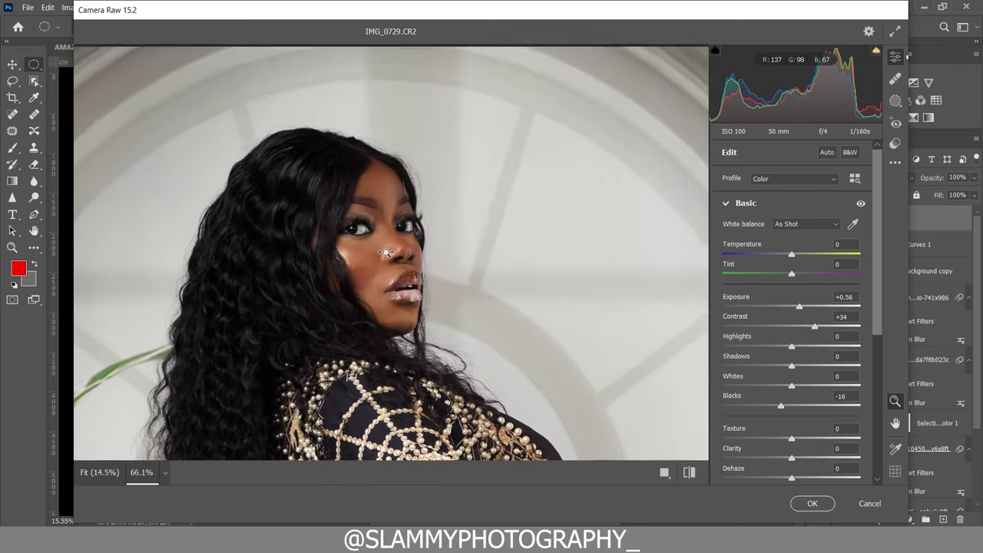
drag(382, 254, 363, 241)
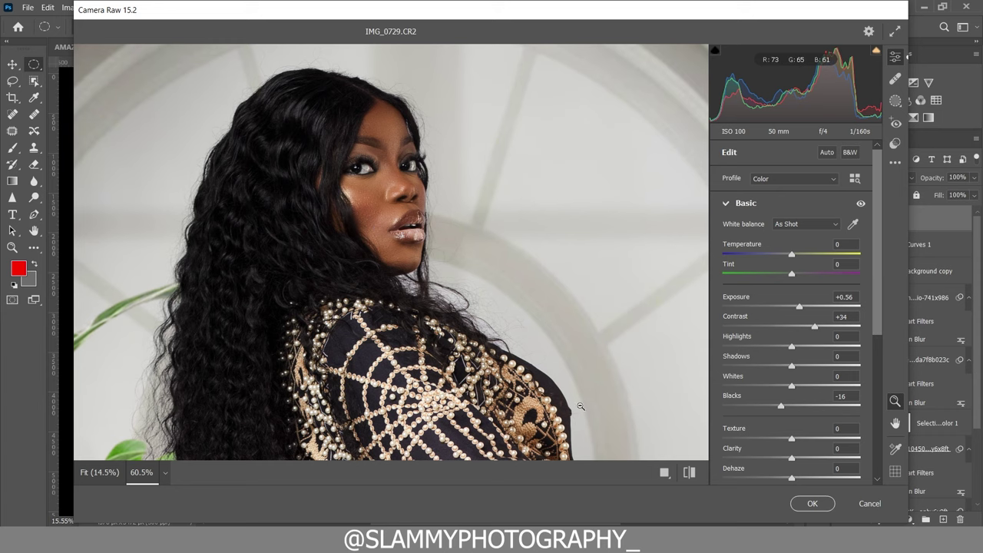
click(661, 472)
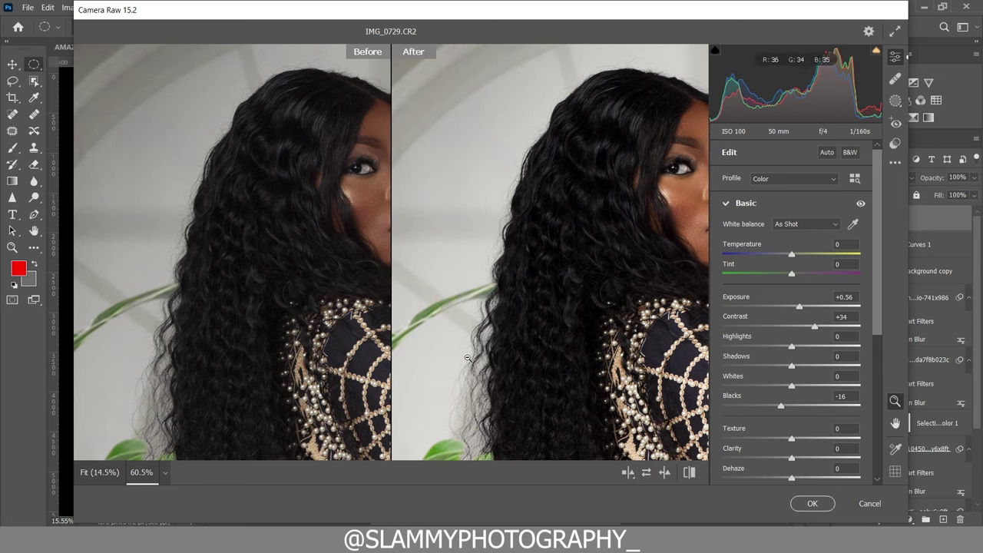
scroll(322, 247, down, 3)
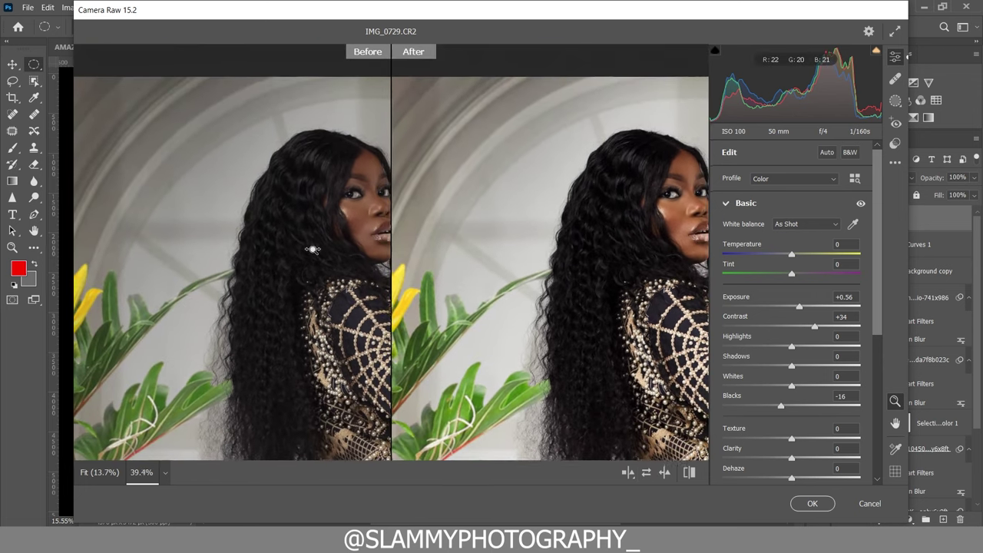
click(627, 473)
click(627, 473)
click(627, 473)
click(628, 473)
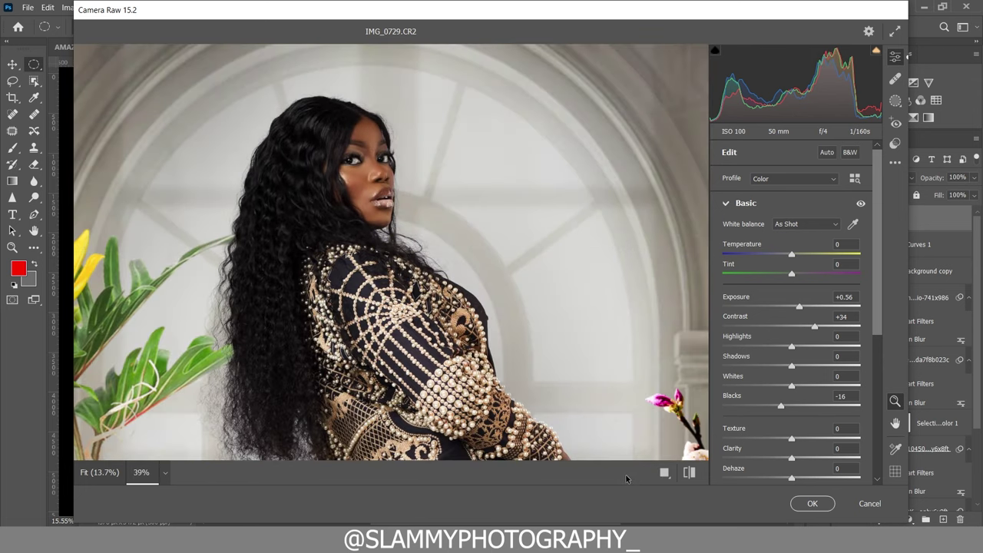
scroll(465, 278, down, 3)
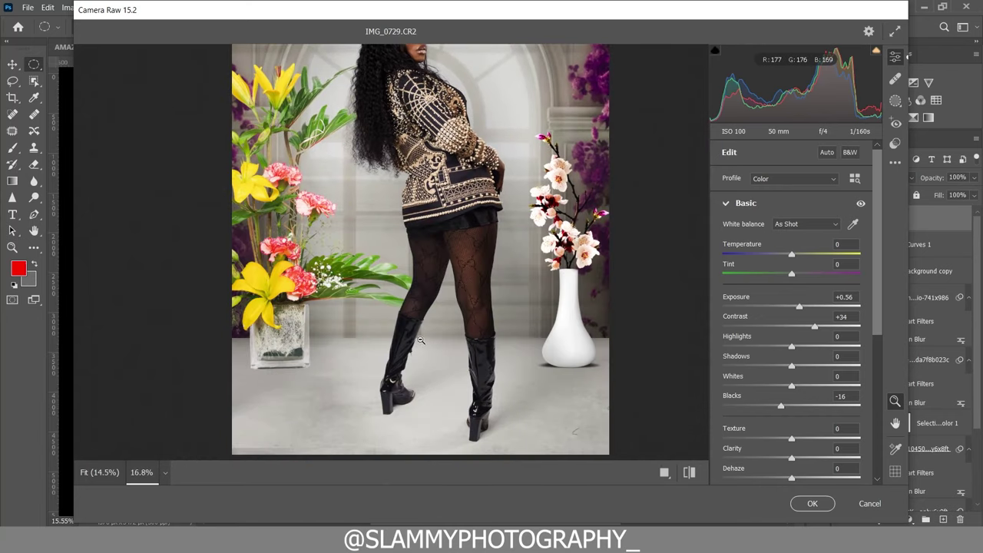
scroll(418, 342, down, 1)
Step: Warm the Temperature slightly, add Texture +6, Clarity +4, Dehaze +1, Vibrance +10 and Saturation -7
scroll(431, 302, down, 1)
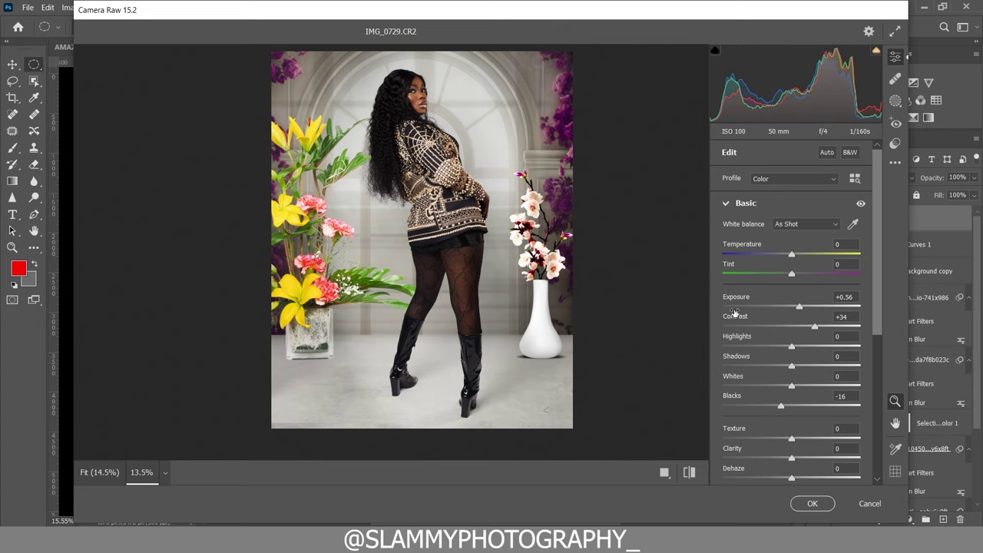
drag(751, 245, 756, 267)
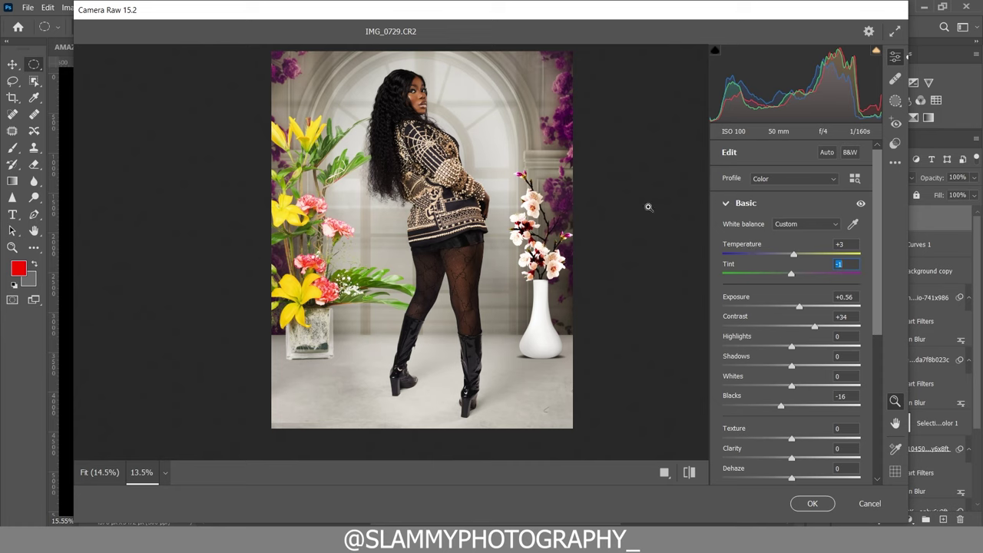
scroll(749, 415, down, 2)
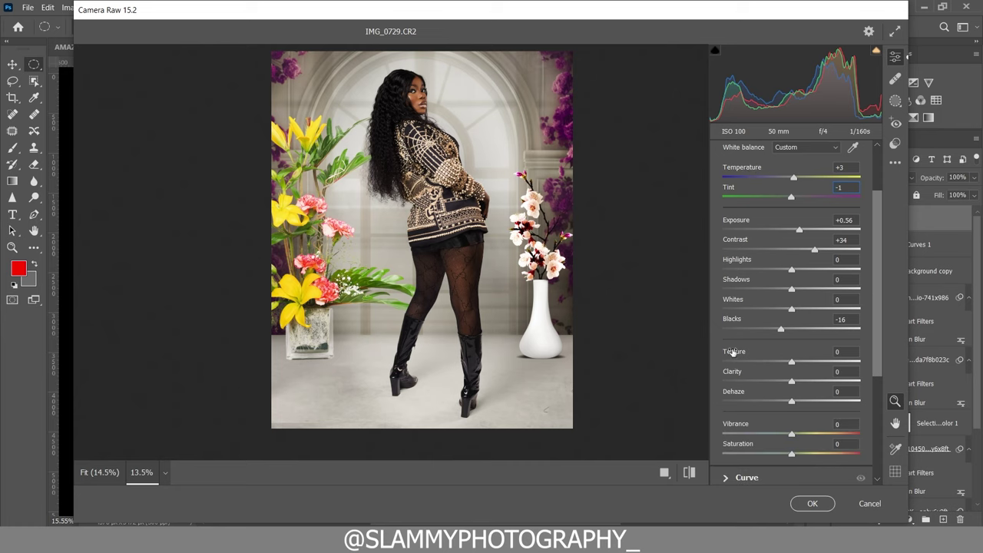
drag(733, 352, 743, 396)
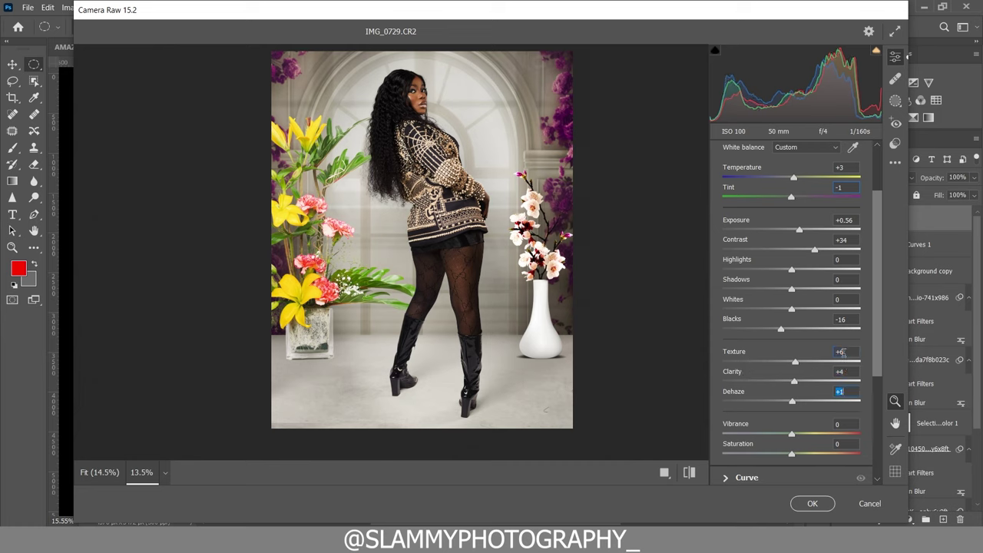
scroll(799, 353, down, 2)
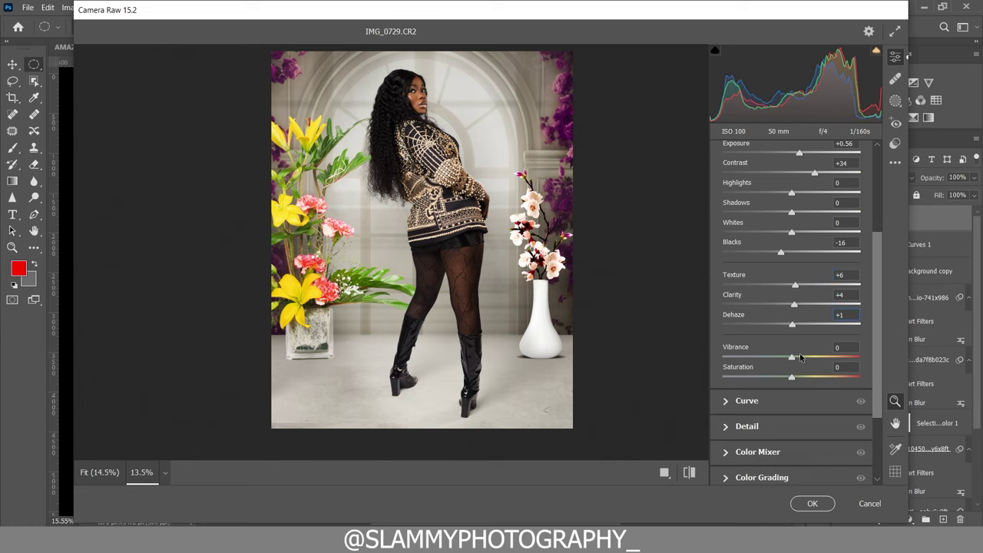
drag(739, 348, 748, 350)
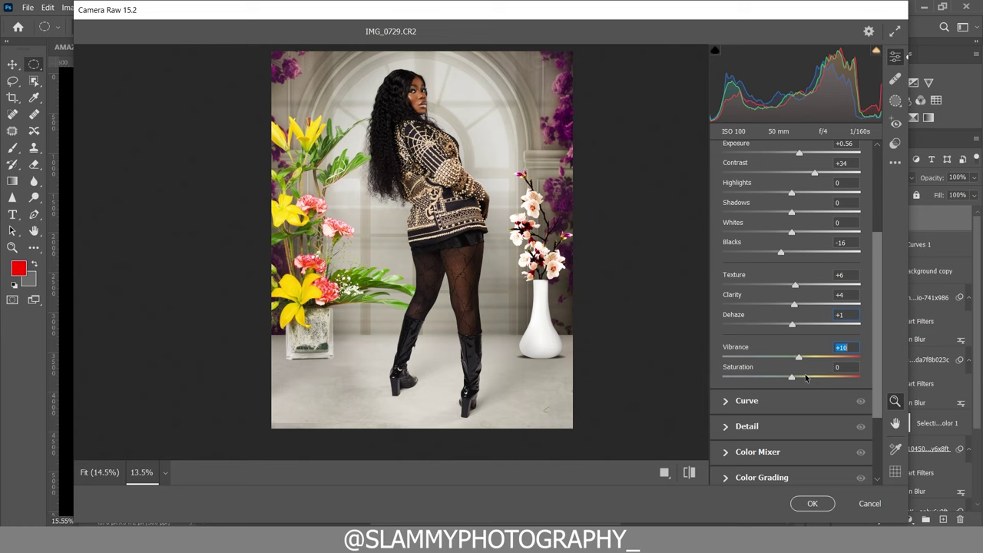
drag(765, 367, 756, 369)
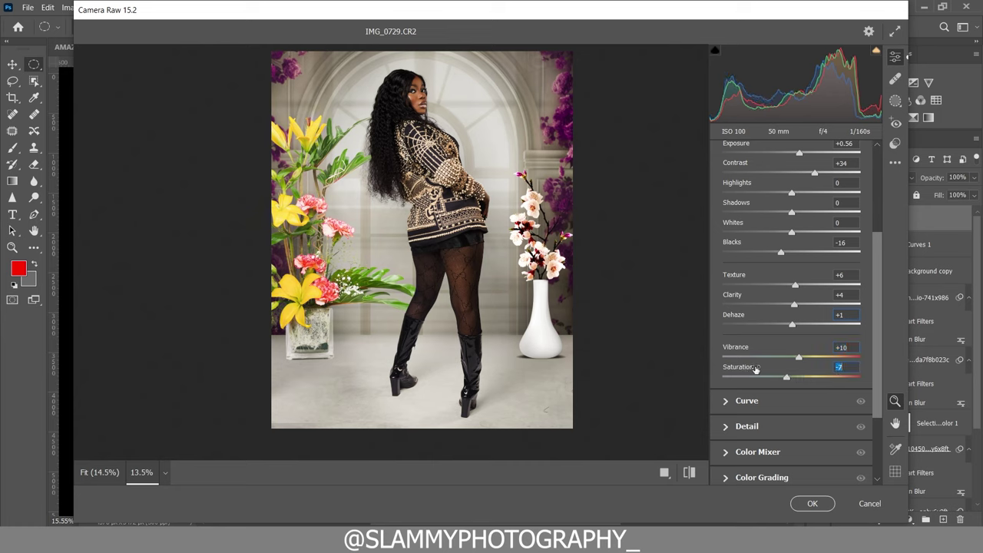
scroll(759, 372, down, 3)
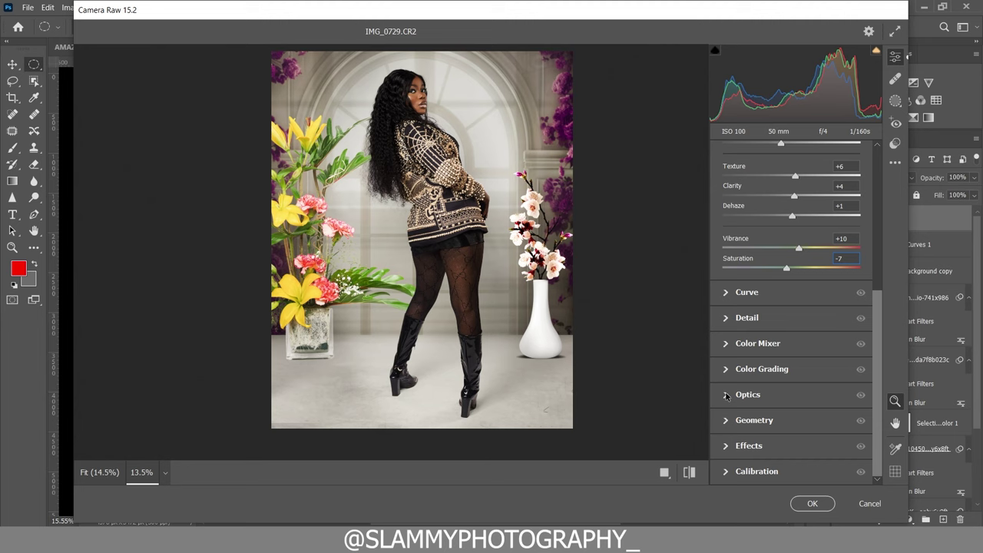
Step: Add an Optics vignette of -38 to darken the composite's corners
click(727, 395)
click(750, 378)
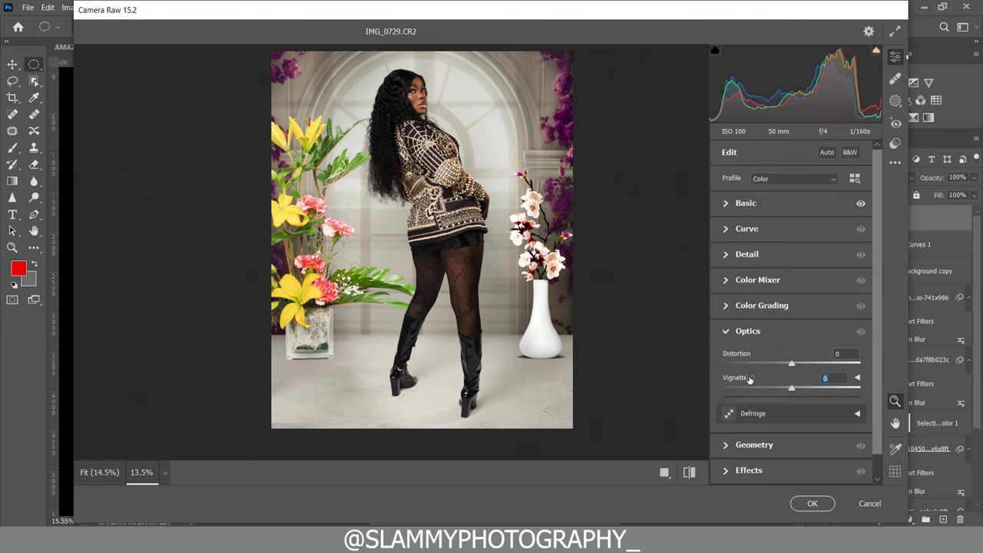
drag(749, 379, 728, 382)
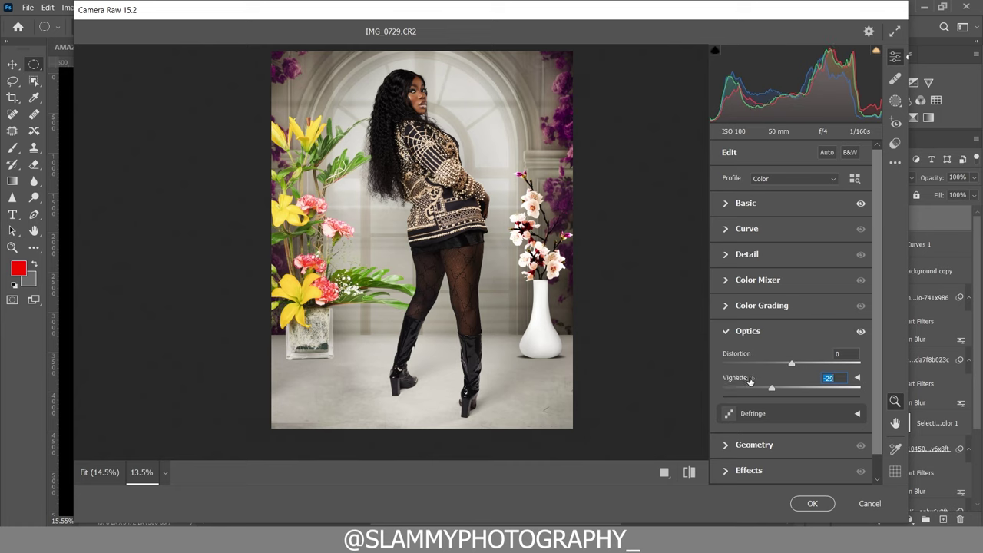
drag(750, 380, 747, 380)
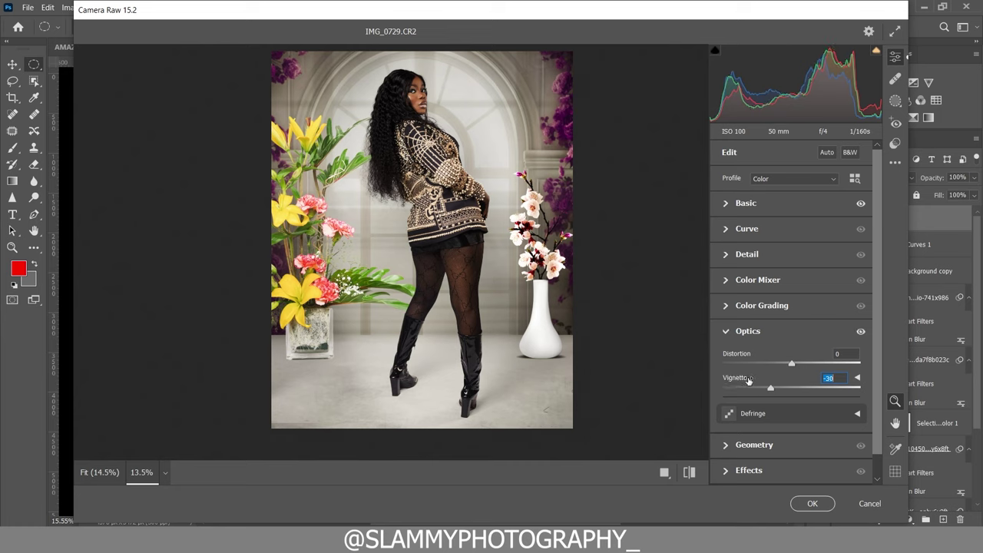
click(726, 332)
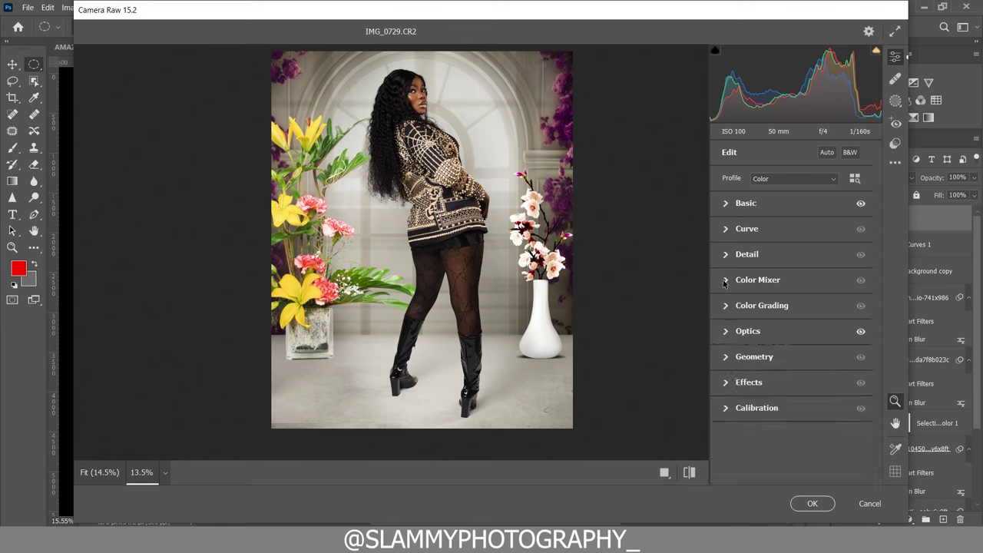
Step: Shift the Color Mixer hues: Reds +7, plus the Greens and Aquas hues
click(725, 281)
drag(732, 272, 741, 276)
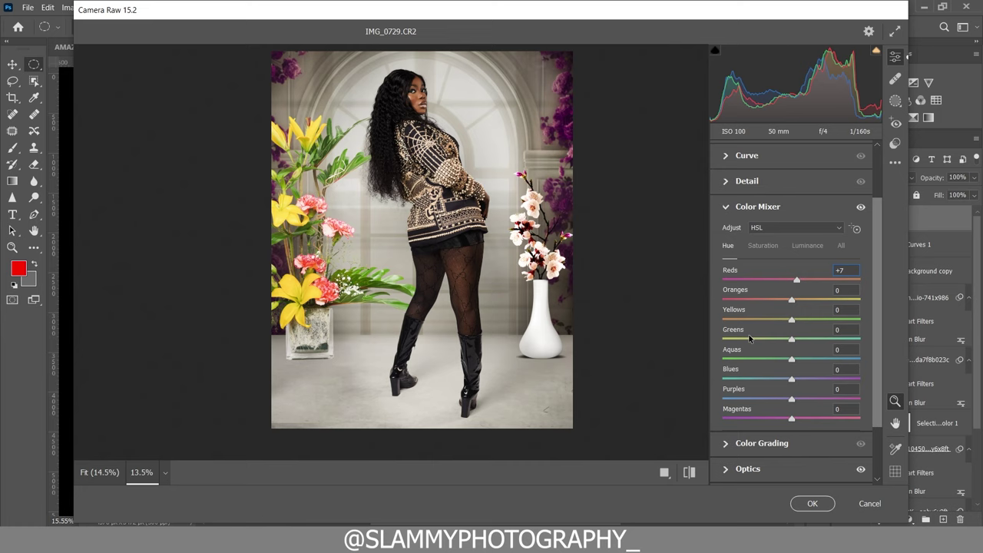
drag(743, 333, 914, 356)
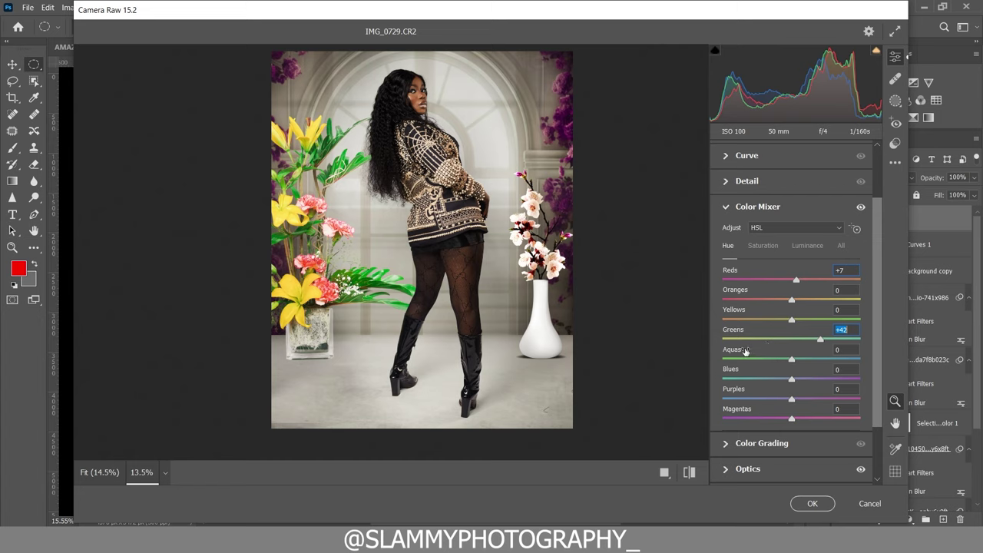
drag(745, 352, 802, 385)
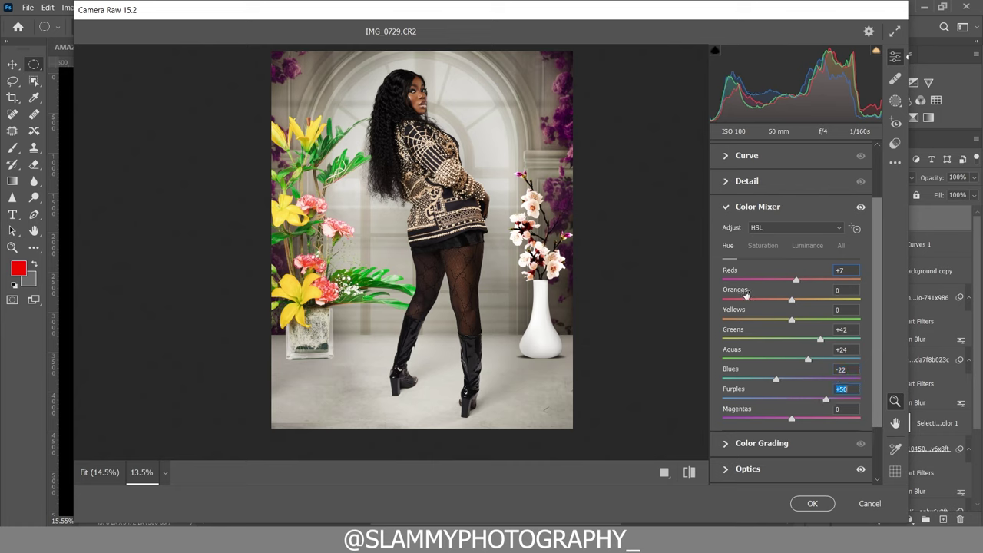
Step: Raise Blues saturation to +92 and apply the Camera Raw grade to Layer 1
click(755, 246)
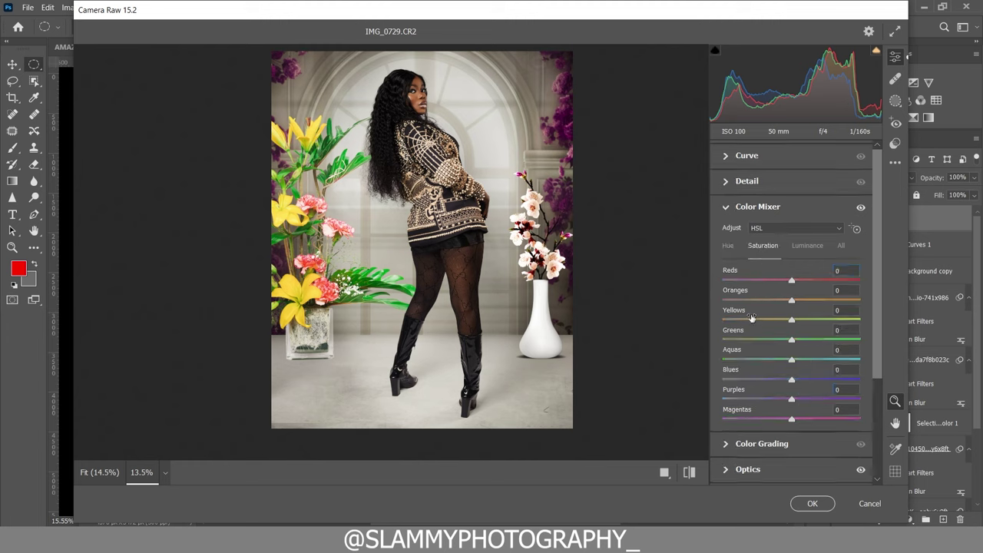
drag(749, 375, 859, 371)
click(812, 505)
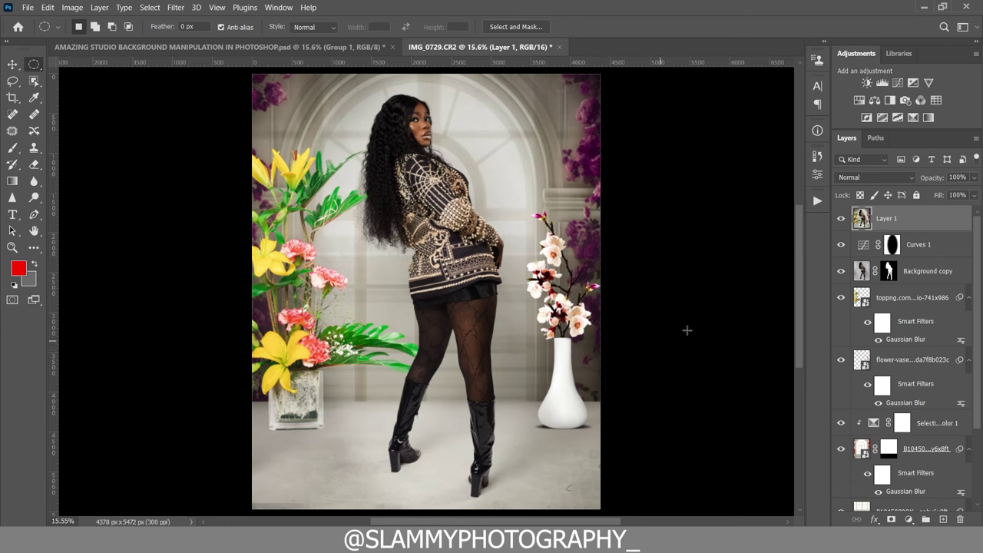
click(12, 248)
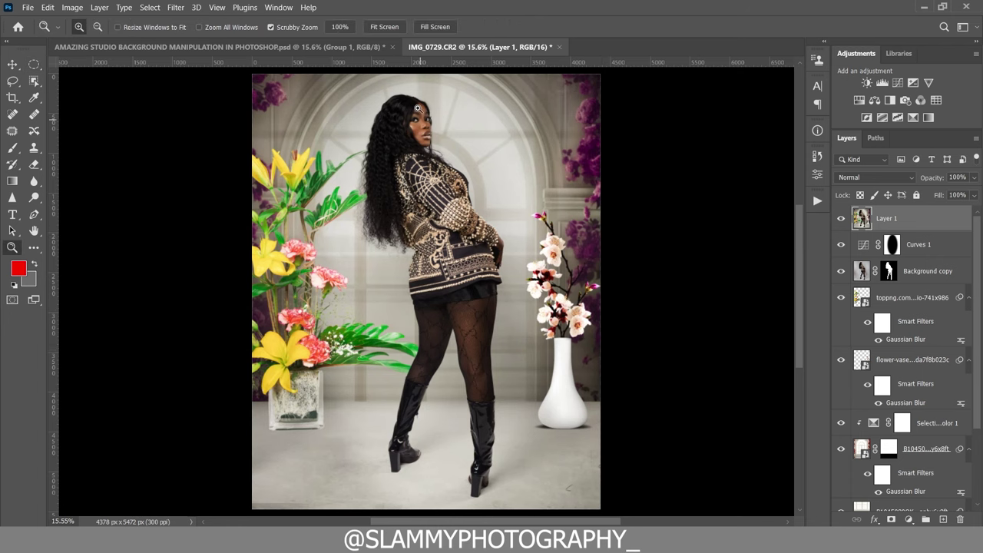
drag(419, 108, 476, 160)
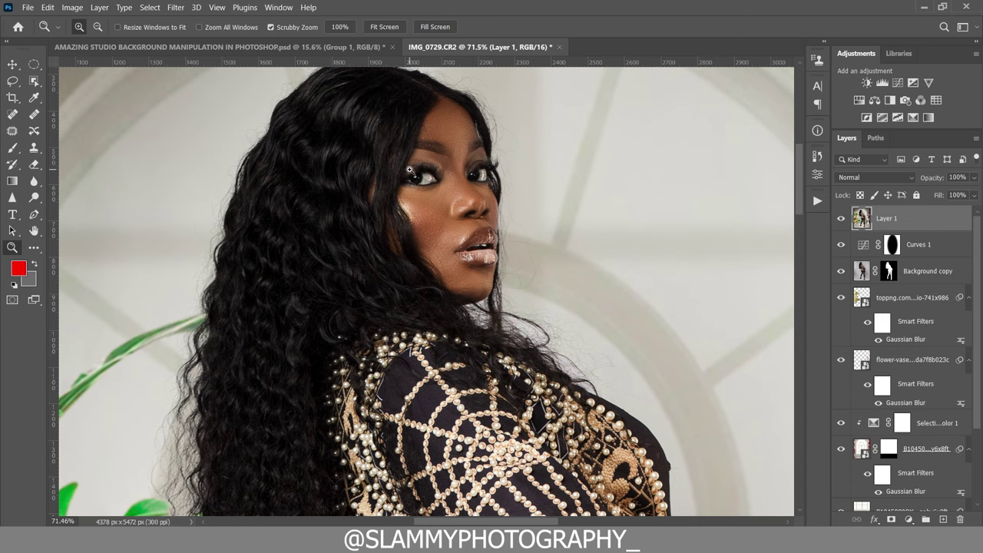
click(216, 6)
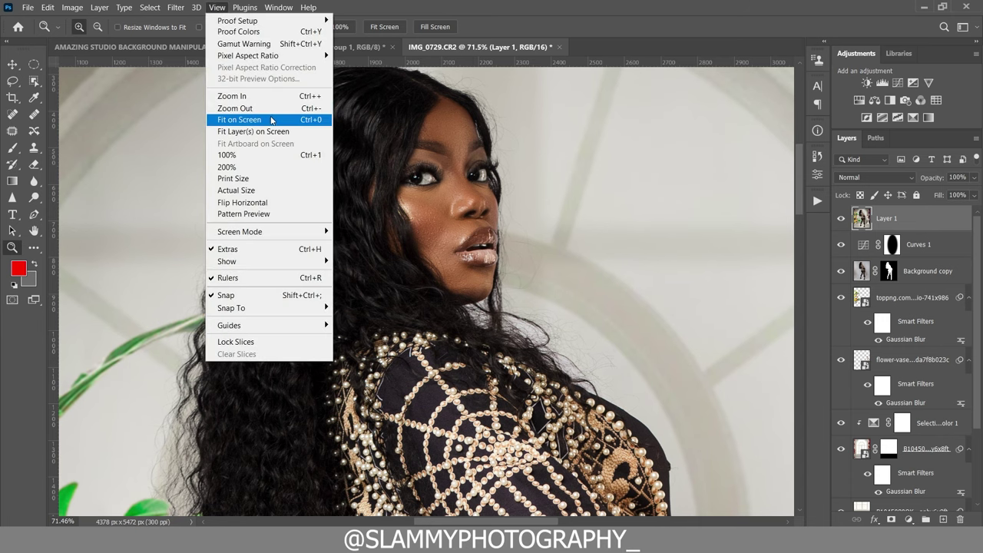
click(271, 120)
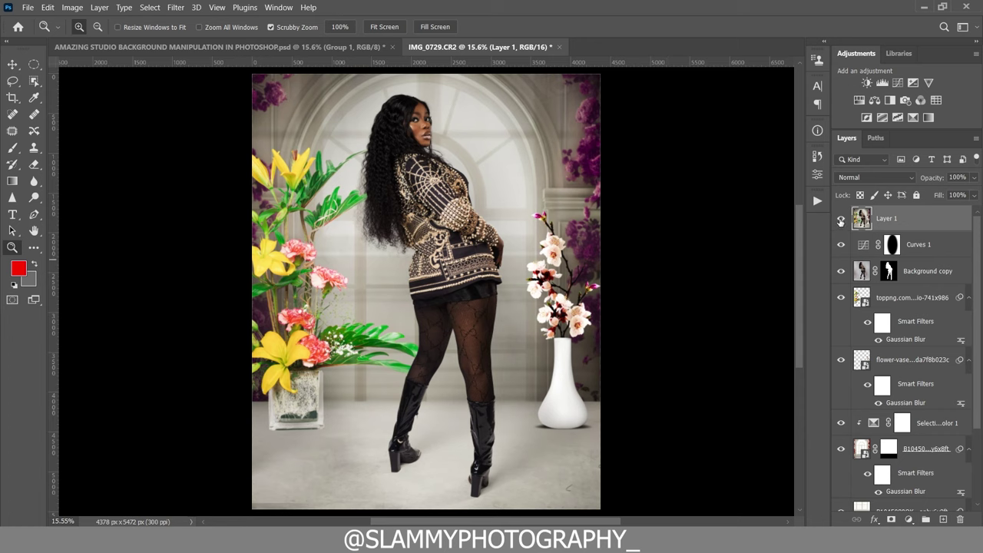
click(841, 222)
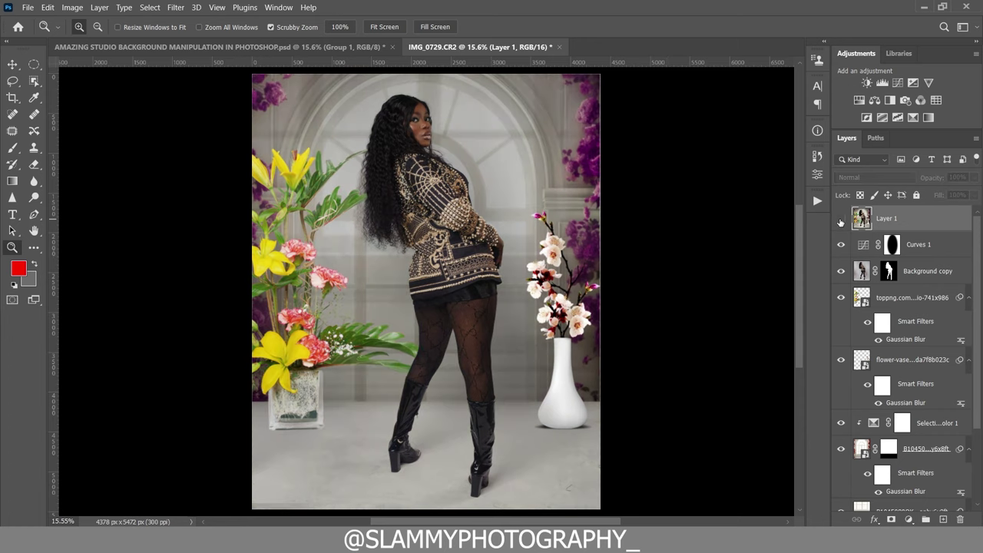
click(840, 220)
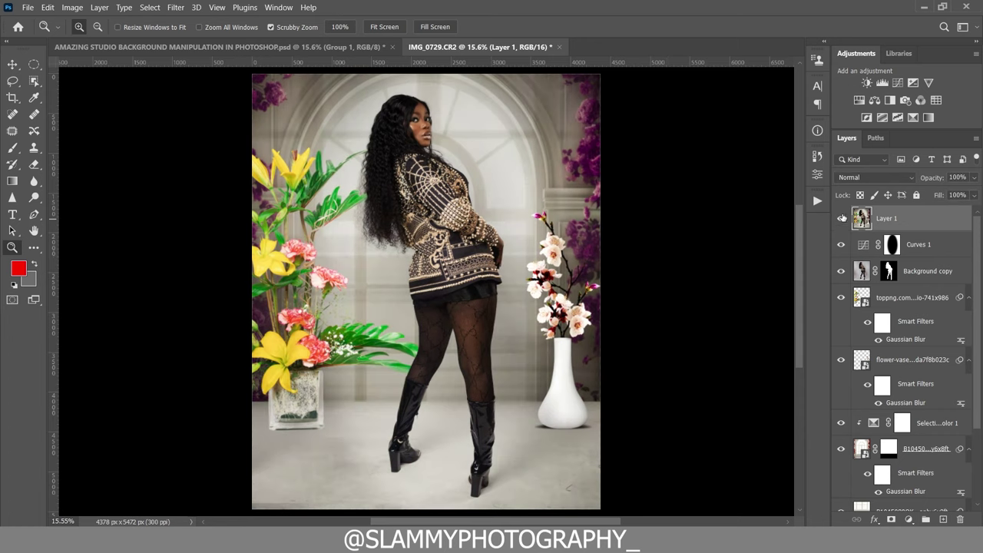
scroll(926, 414, down, 3)
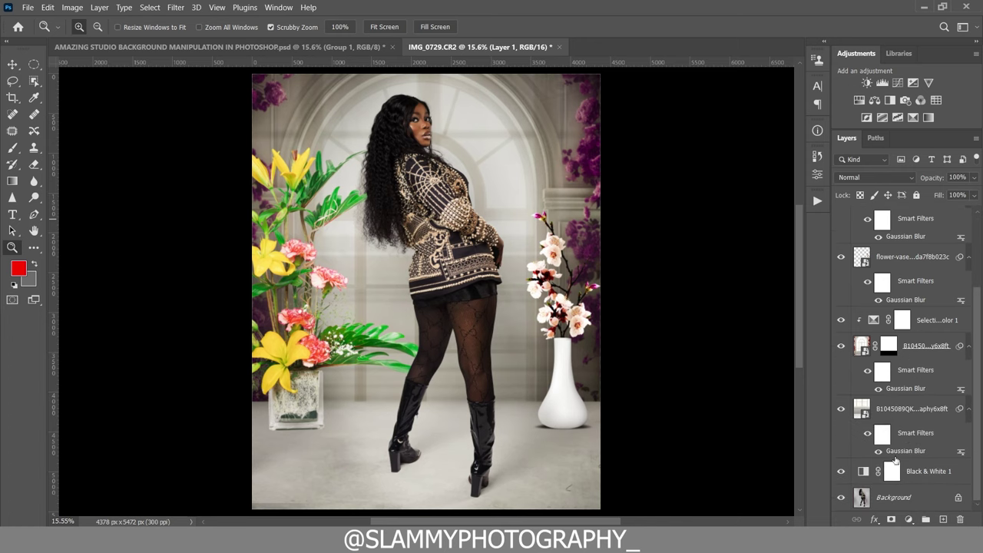
click(840, 500)
Step: Compare the original snapshot with the latest state in History, then zoom on the model's face
click(818, 175)
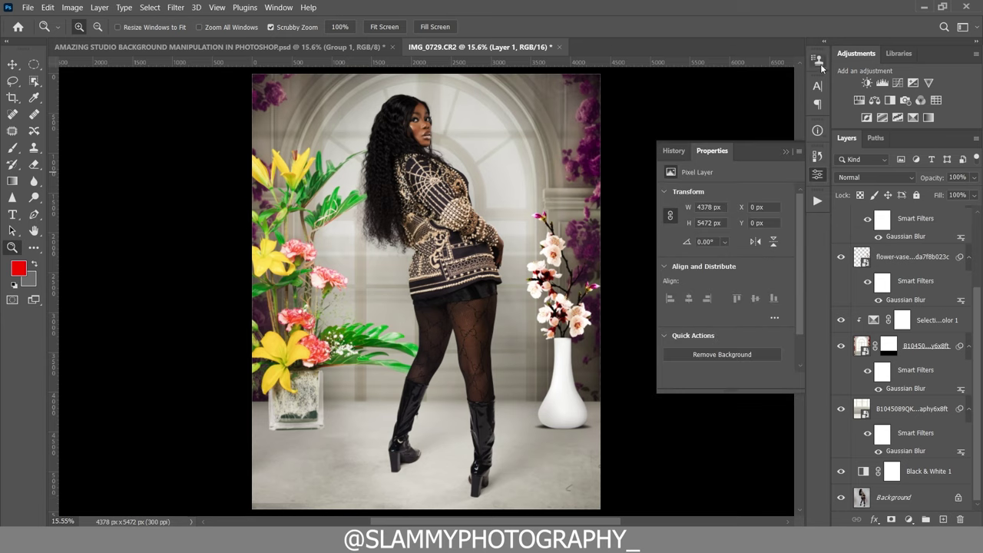
click(818, 157)
mouse_move(795, 272)
mouse_down()
mouse_move(798, 170)
mouse_move(800, 278)
mouse_up()
click(762, 176)
click(741, 279)
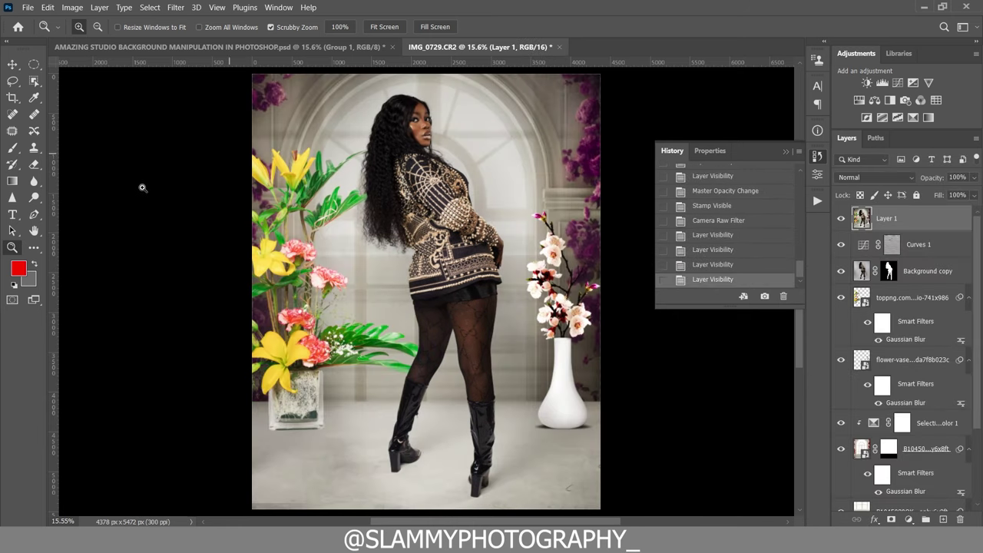
drag(414, 115, 448, 179)
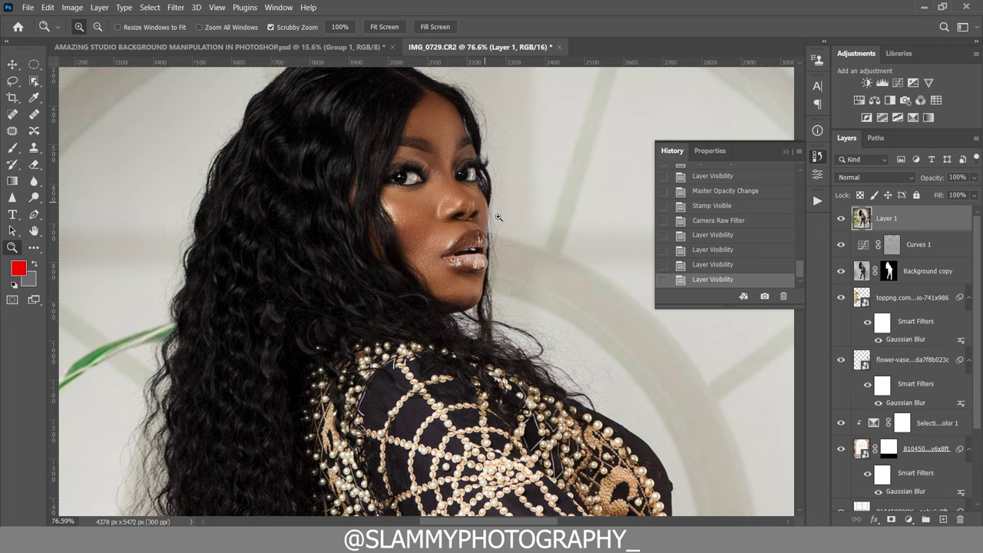
Step: Show the Actions panel and fit the whole image on screen
click(817, 200)
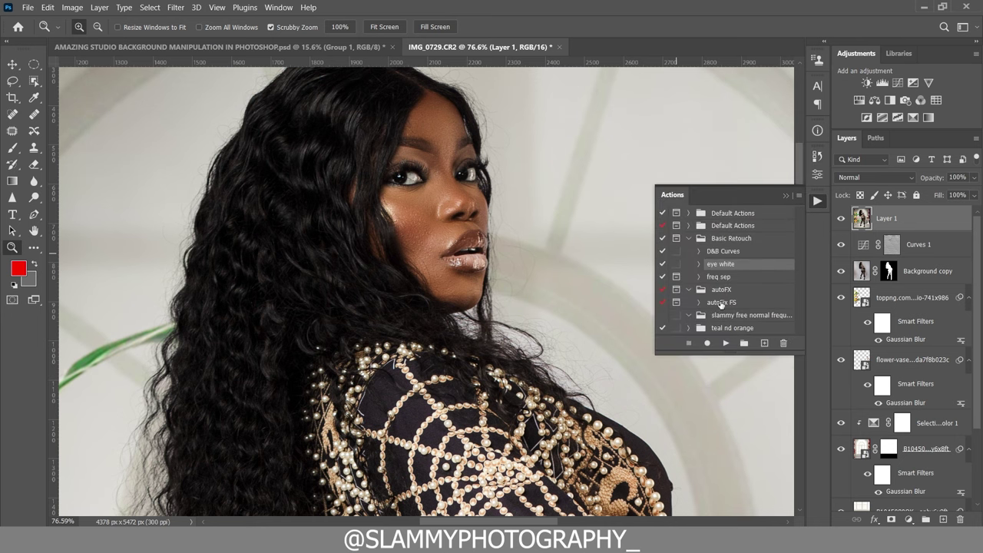
click(217, 8)
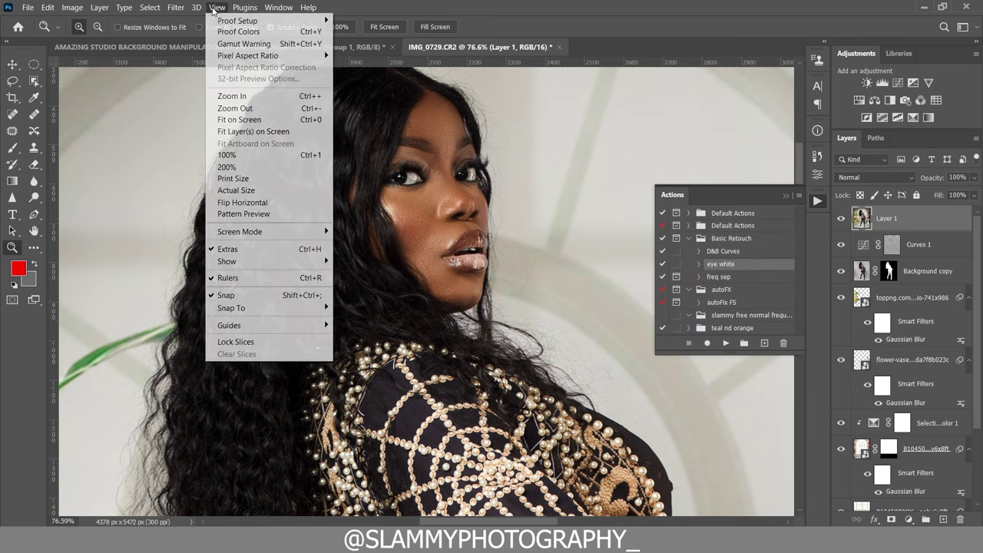
click(254, 122)
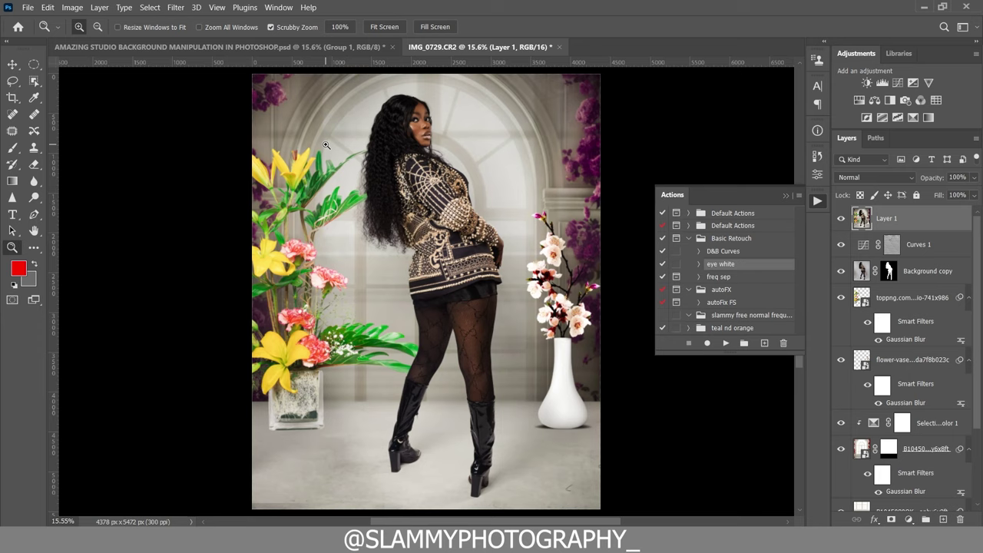